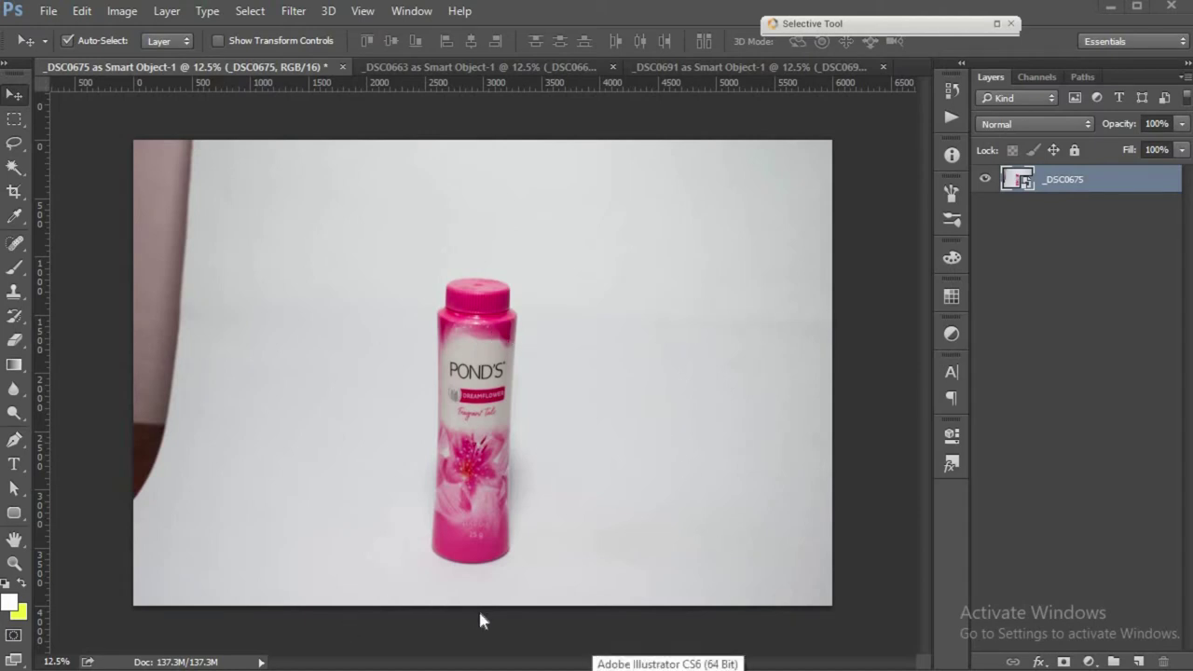
pyautogui.click(418, 71)
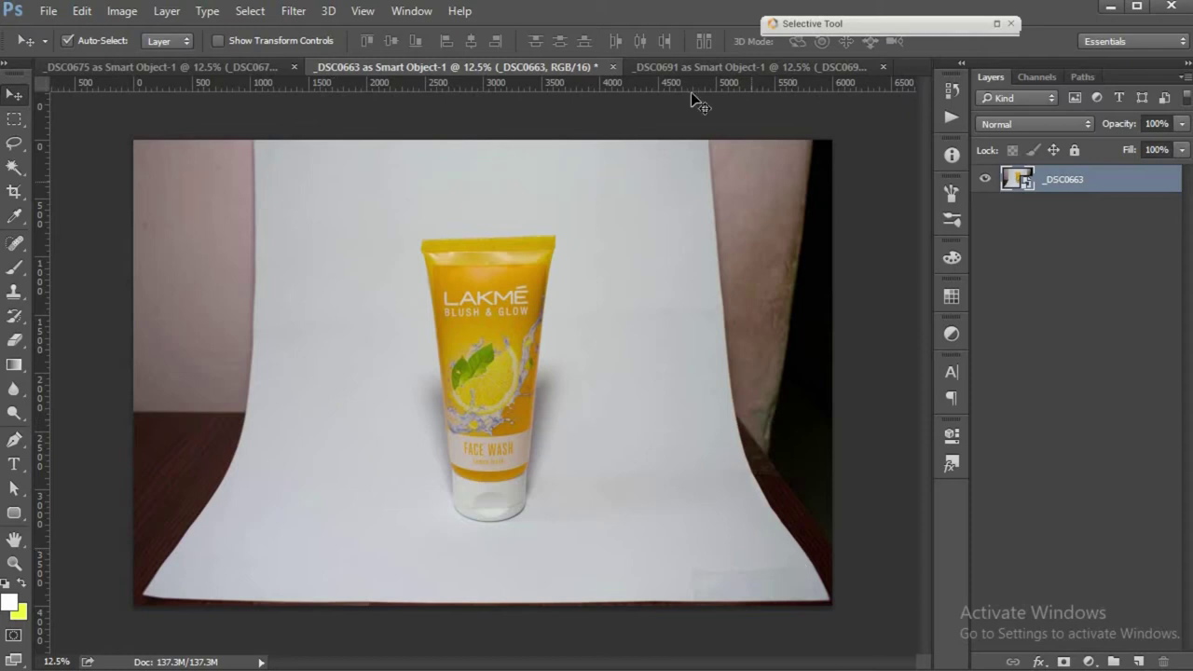
pyautogui.click(683, 67)
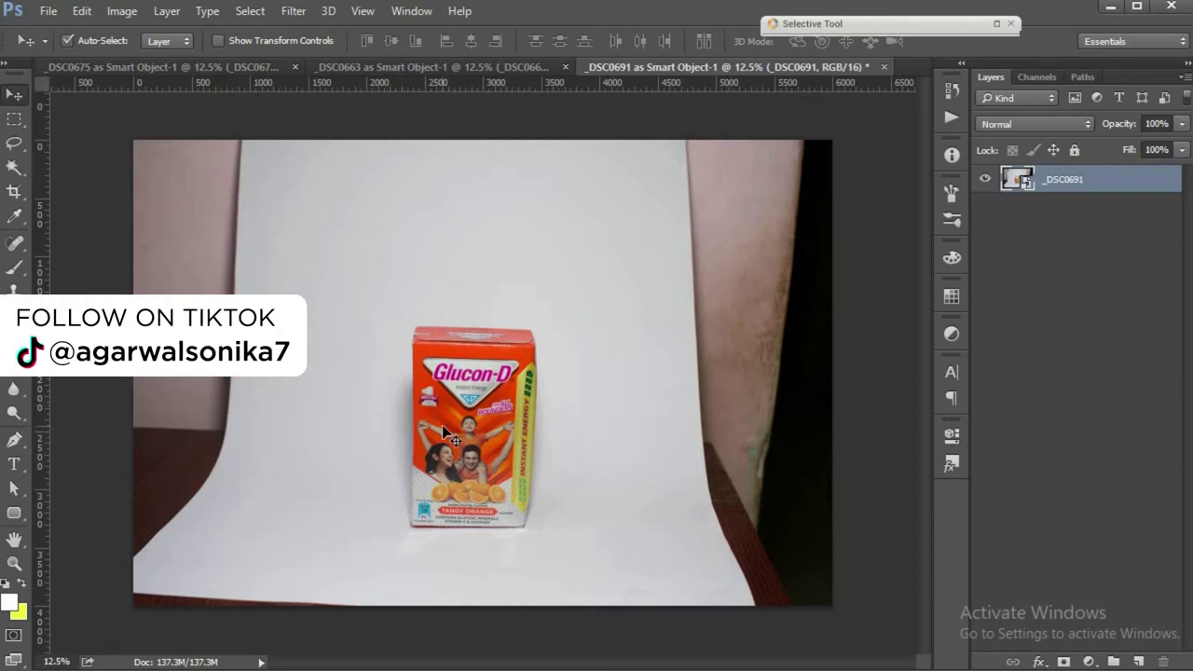
pyautogui.click(160, 68)
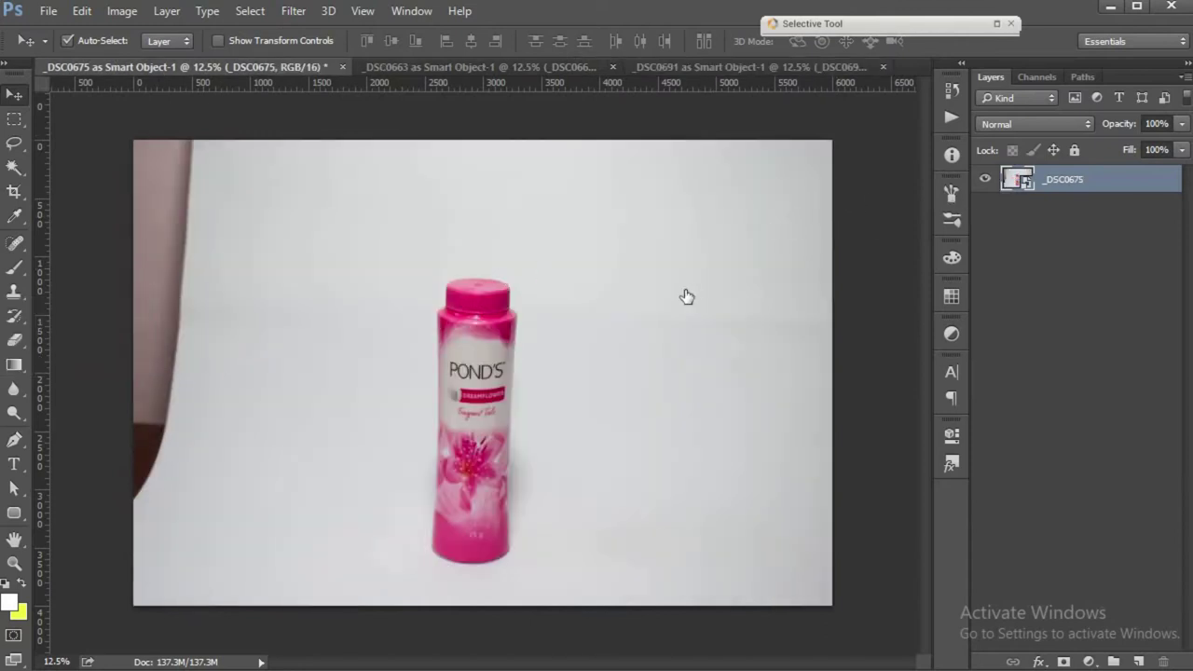
# Step: In the Camera Raw Filter, enable lens profile corrections and chromatic aberration removal
pyautogui.hotkey('ctrl', 'shift', 'a')
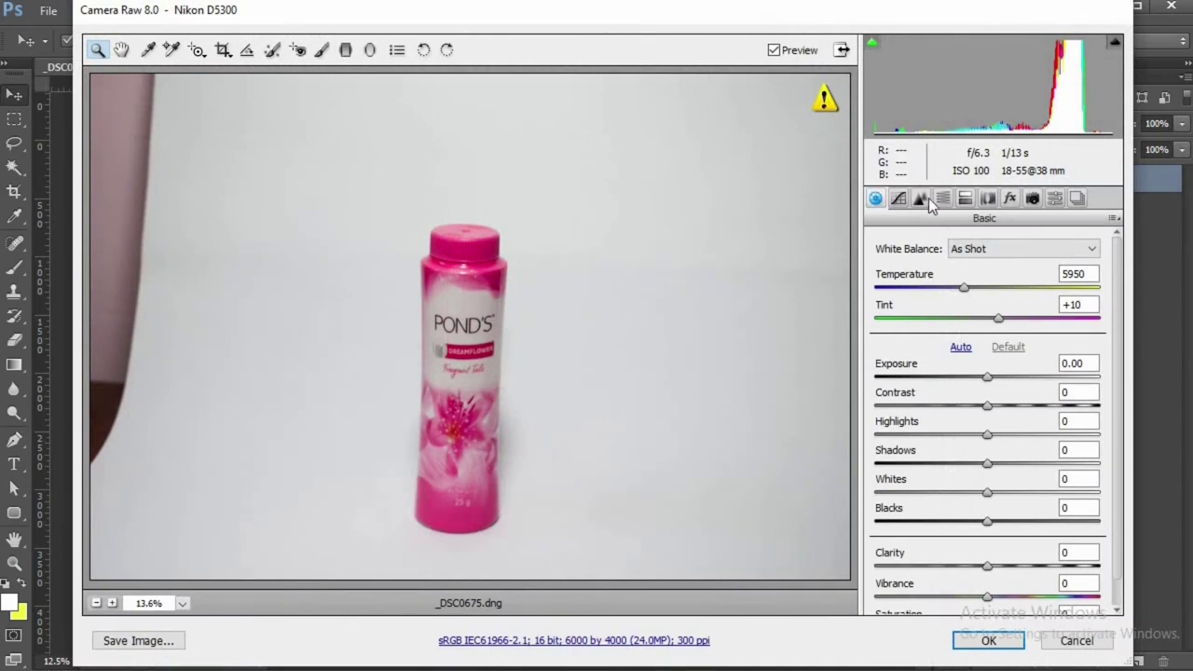
pyautogui.click(988, 199)
pyautogui.click(972, 269)
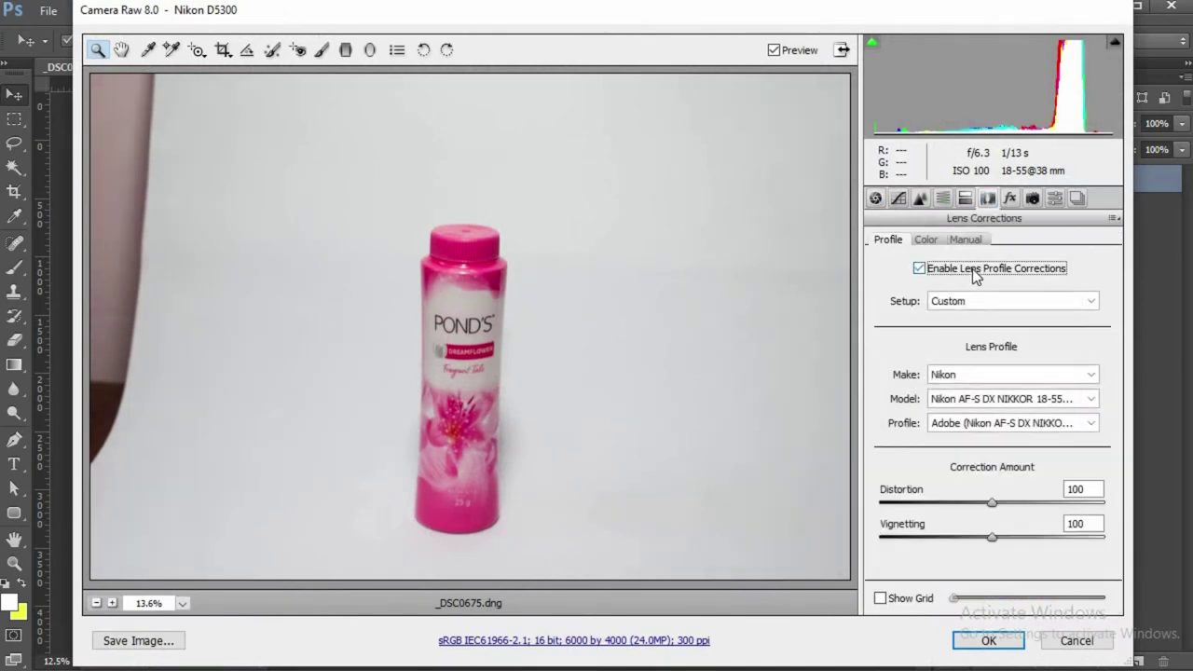
pyautogui.click(935, 237)
pyautogui.click(936, 271)
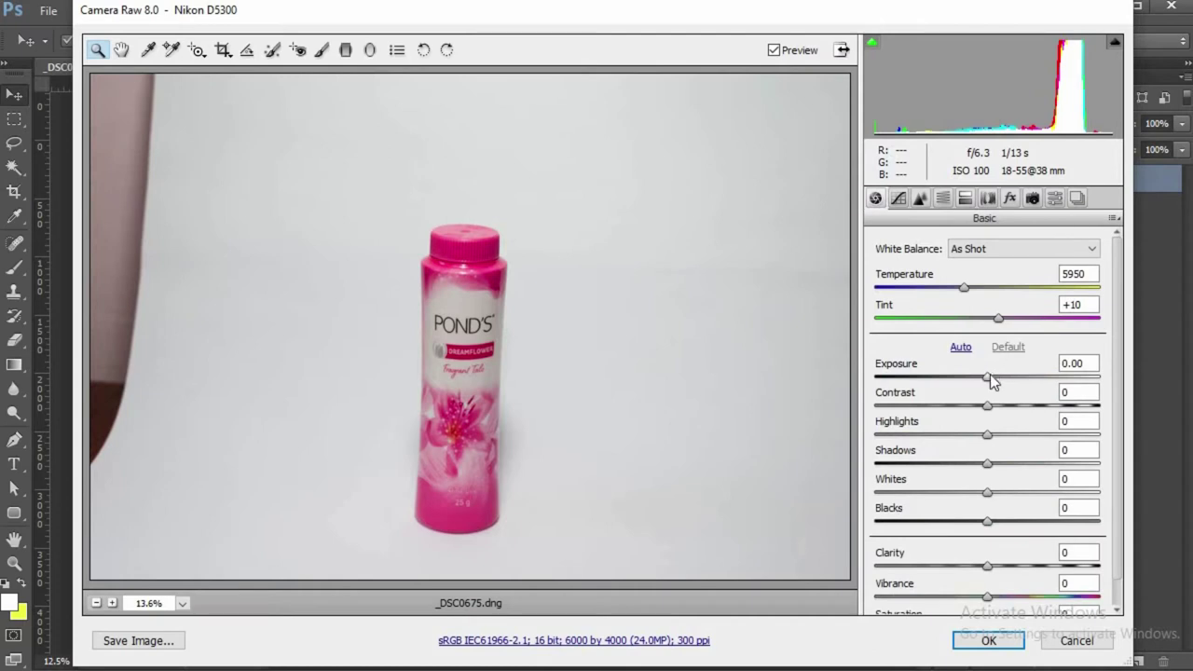
# Step: Set exposure to +0.20 and highlights to -100, checking the zoomed preview before fitting it back
pyautogui.moveTo(987, 377); pyautogui.dragTo(1027, 422)
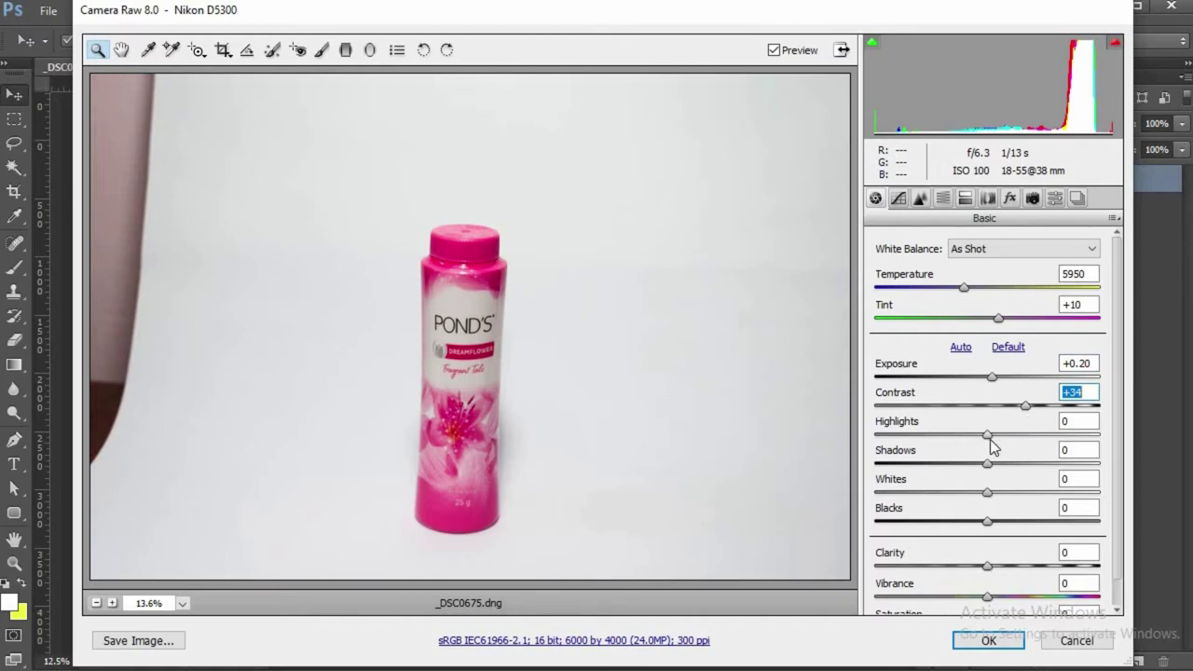
pyautogui.moveTo(988, 442); pyautogui.dragTo(838, 451)
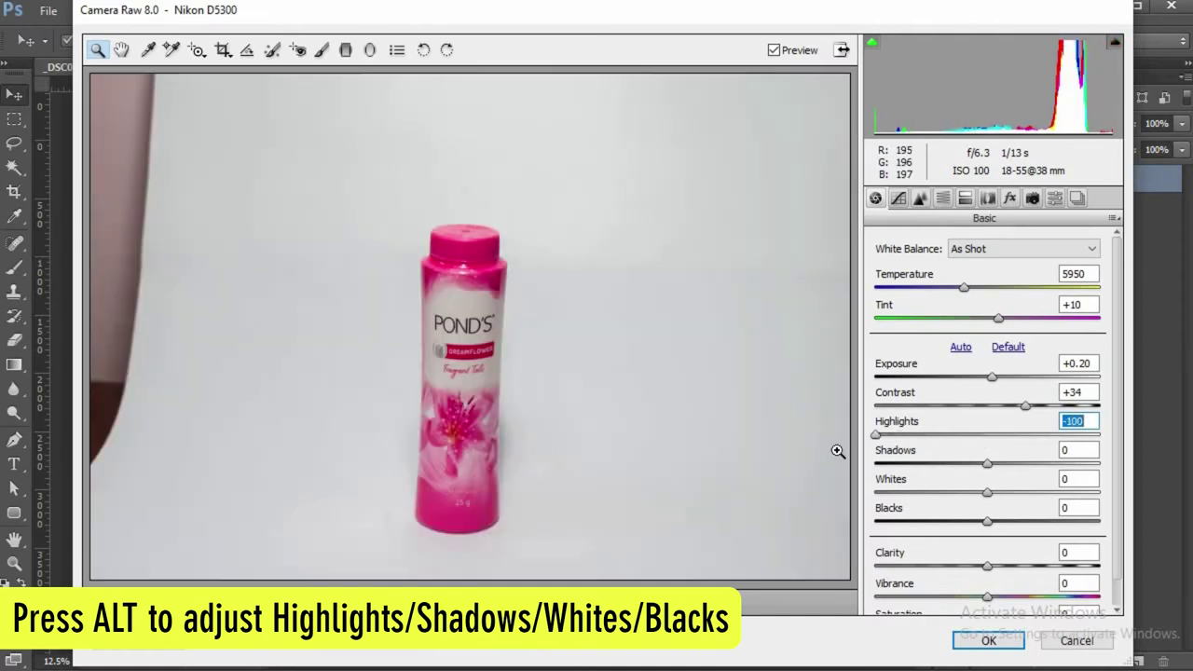
pyautogui.click(615, 164)
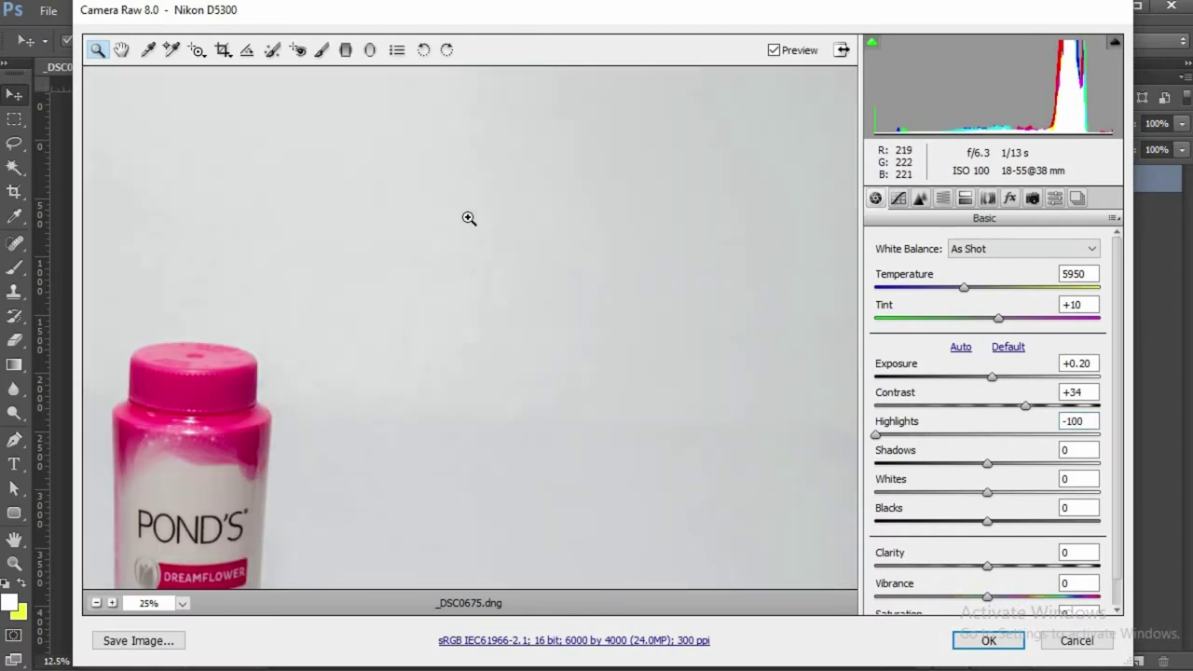
pyautogui.click(183, 603)
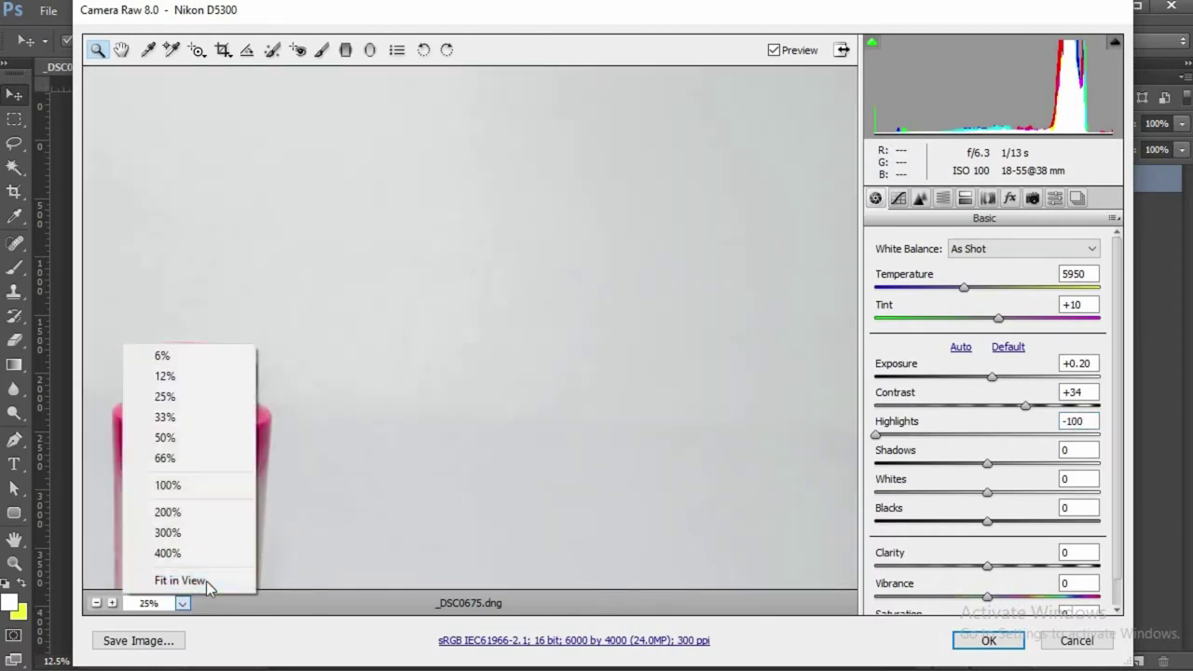
pyautogui.click(205, 579)
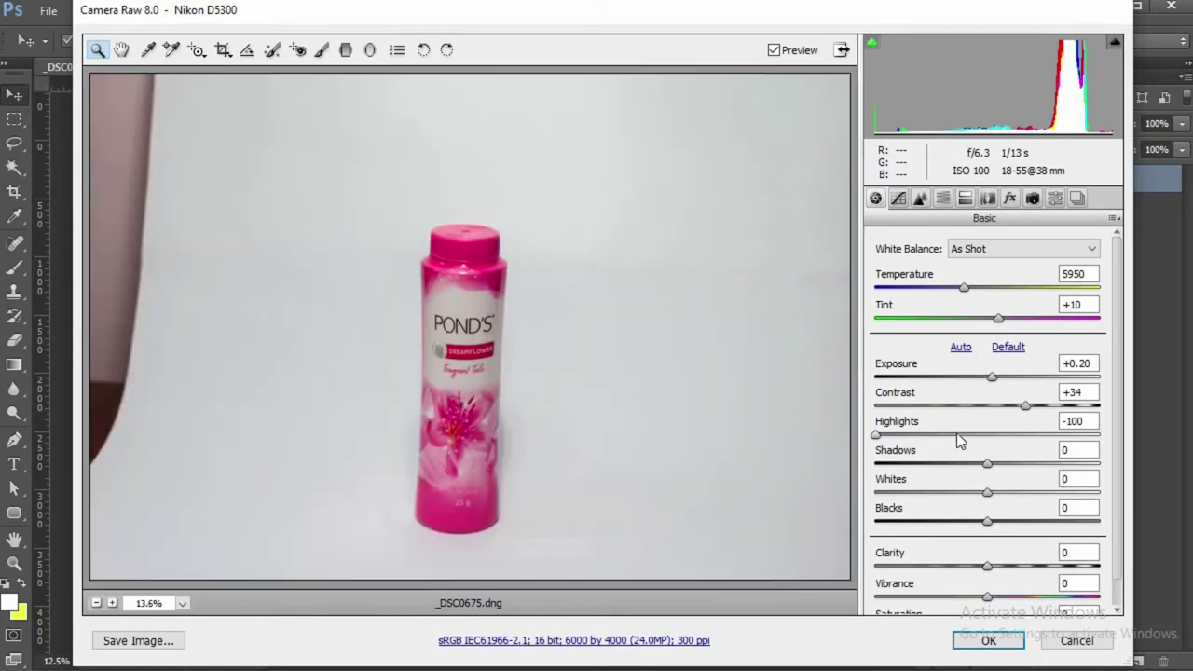
# Step: Set highlights -18, shadows +27, lower whites to -11, clarity +16 and vibrance +8
pyautogui.click(959, 436)
pyautogui.moveTo(959, 435); pyautogui.dragTo(968, 435)
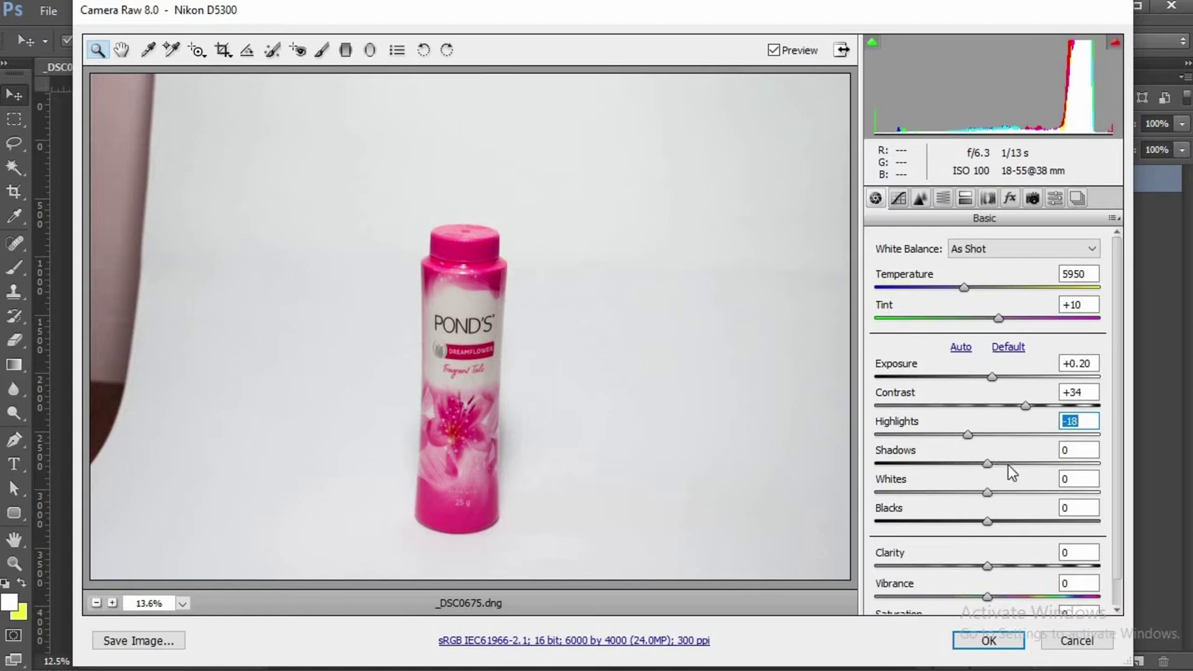
pyautogui.moveTo(991, 463); pyautogui.dragTo(1018, 479)
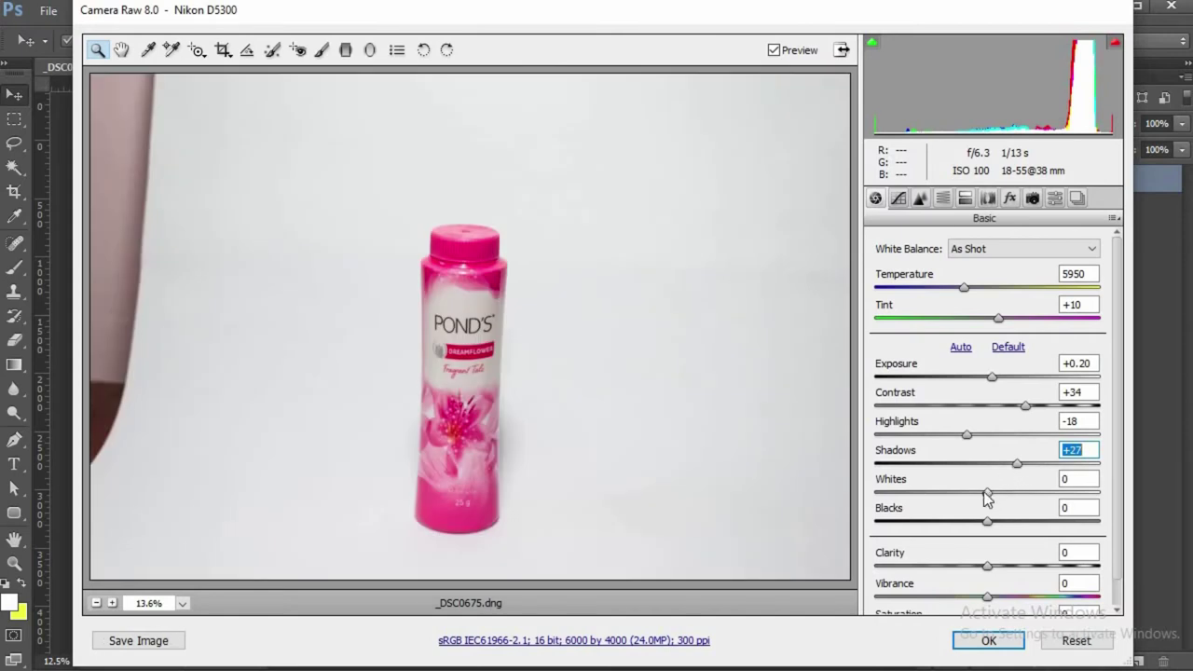
pyautogui.moveTo(986, 495); pyautogui.dragTo(1004, 531)
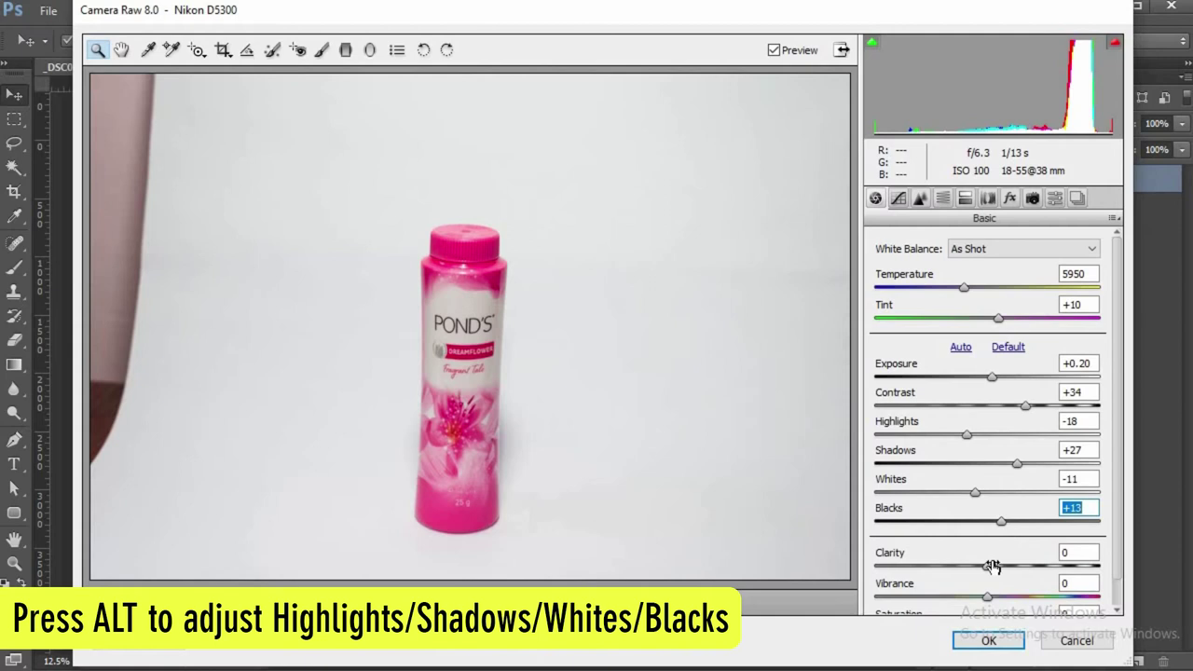
pyautogui.moveTo(990, 564); pyautogui.dragTo(1007, 574)
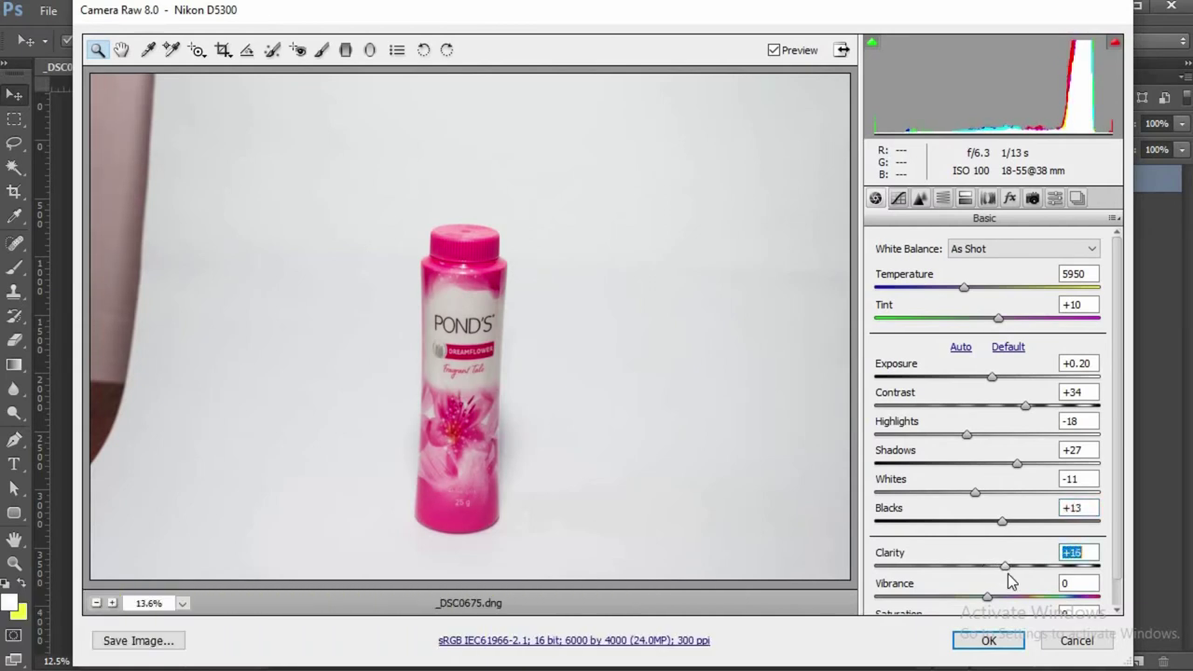
pyautogui.scroll(-1, 1012, 583)
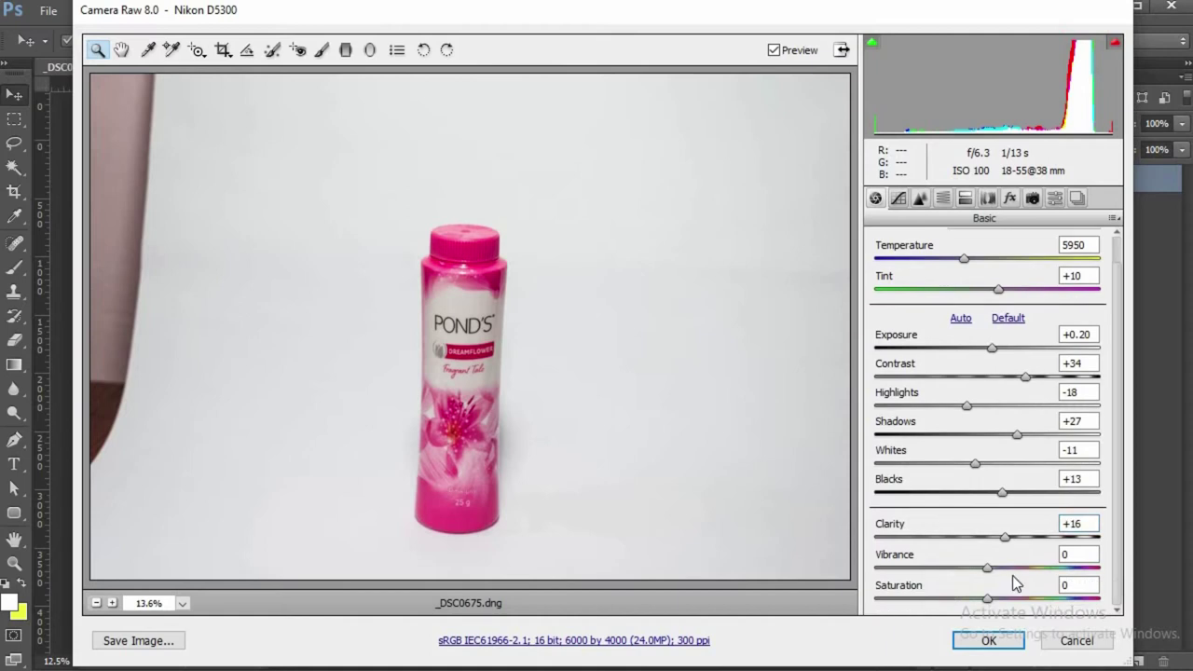
pyautogui.moveTo(987, 564); pyautogui.dragTo(994, 601)
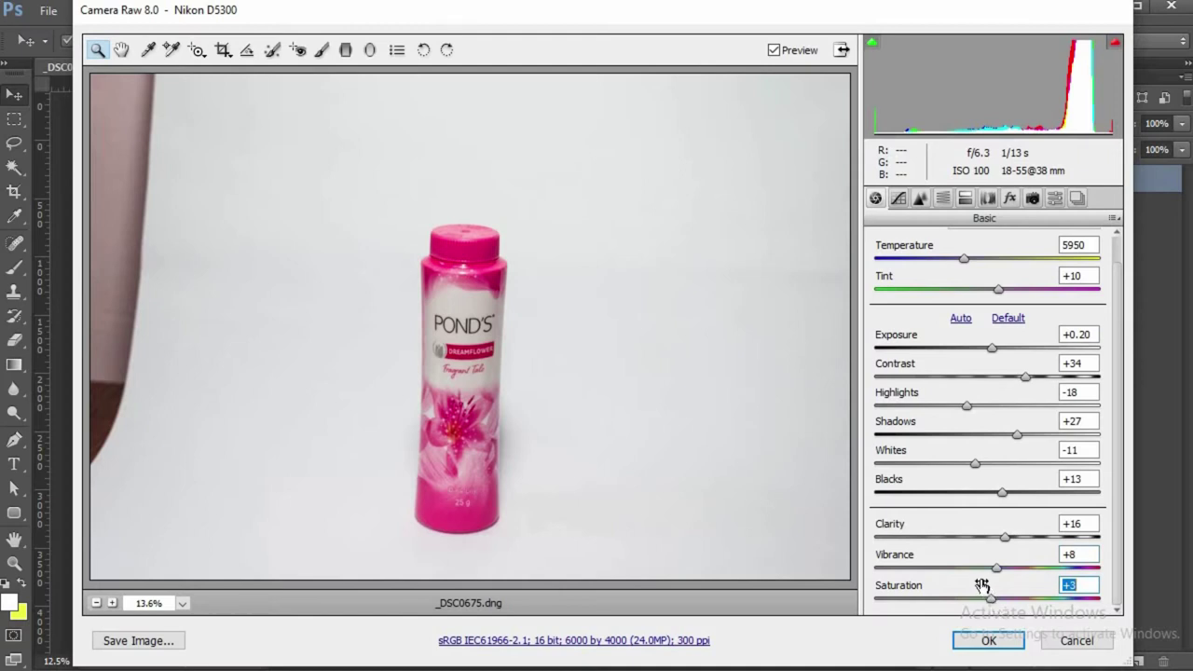
# Step: Review the Tone Curve, Detail, HSL, Split Toning and Lens tabs, then apply the Camera Raw edits
pyautogui.click(899, 199)
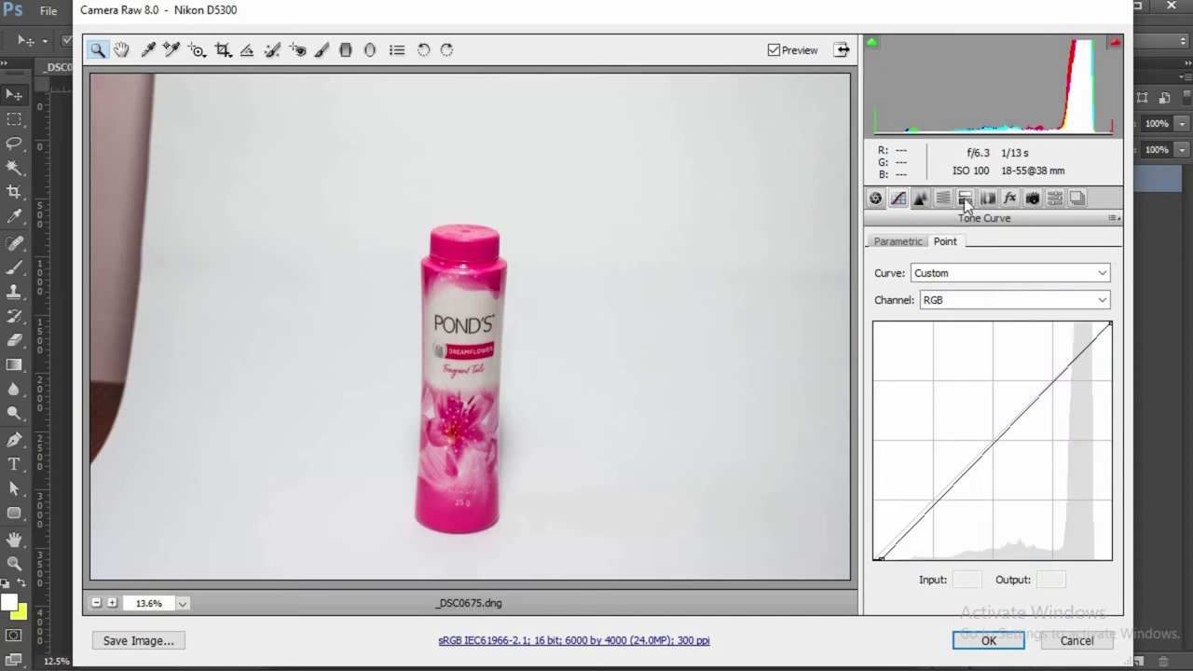
pyautogui.click(920, 197)
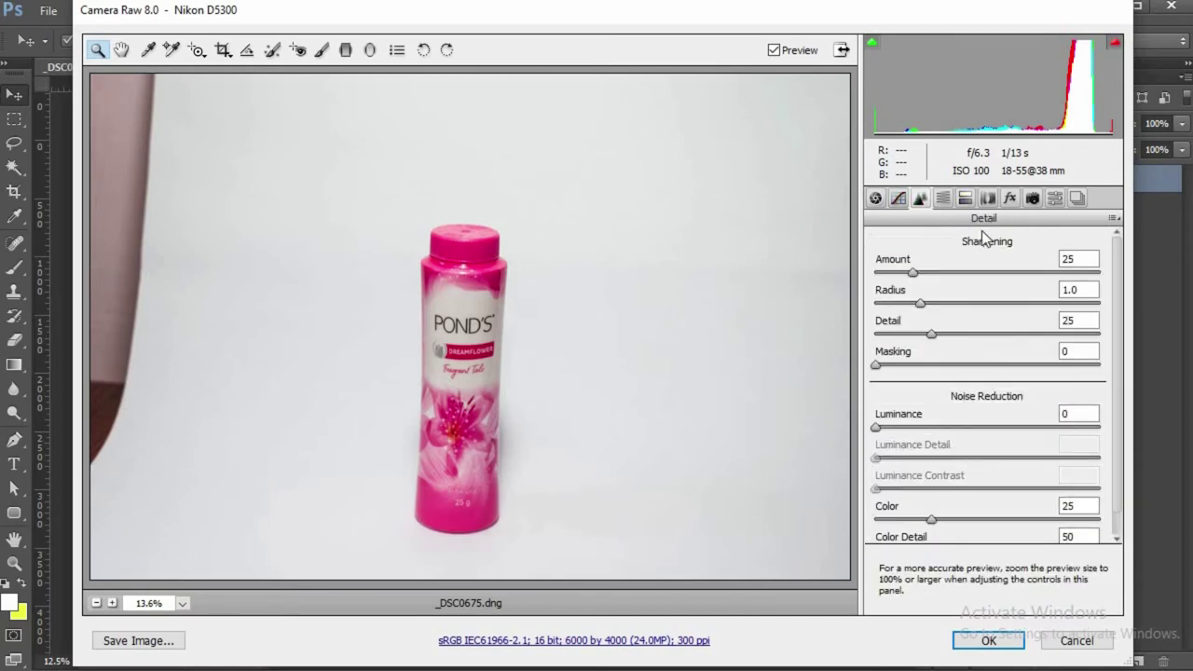
pyautogui.click(943, 200)
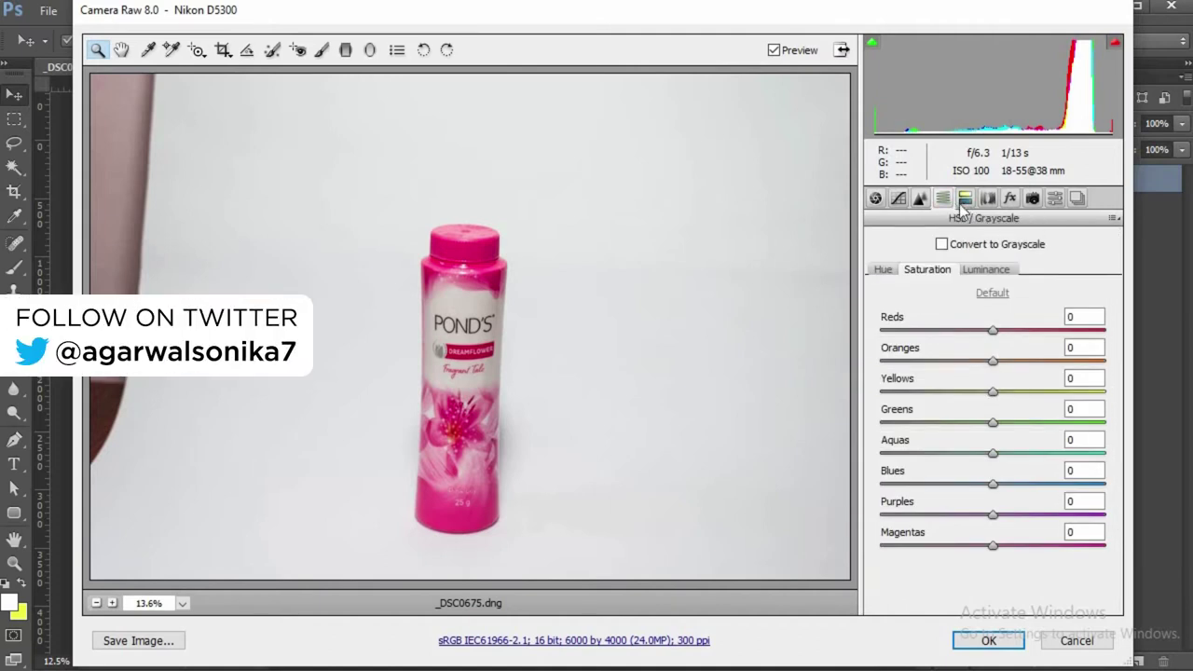
pyautogui.click(967, 208)
pyautogui.click(987, 199)
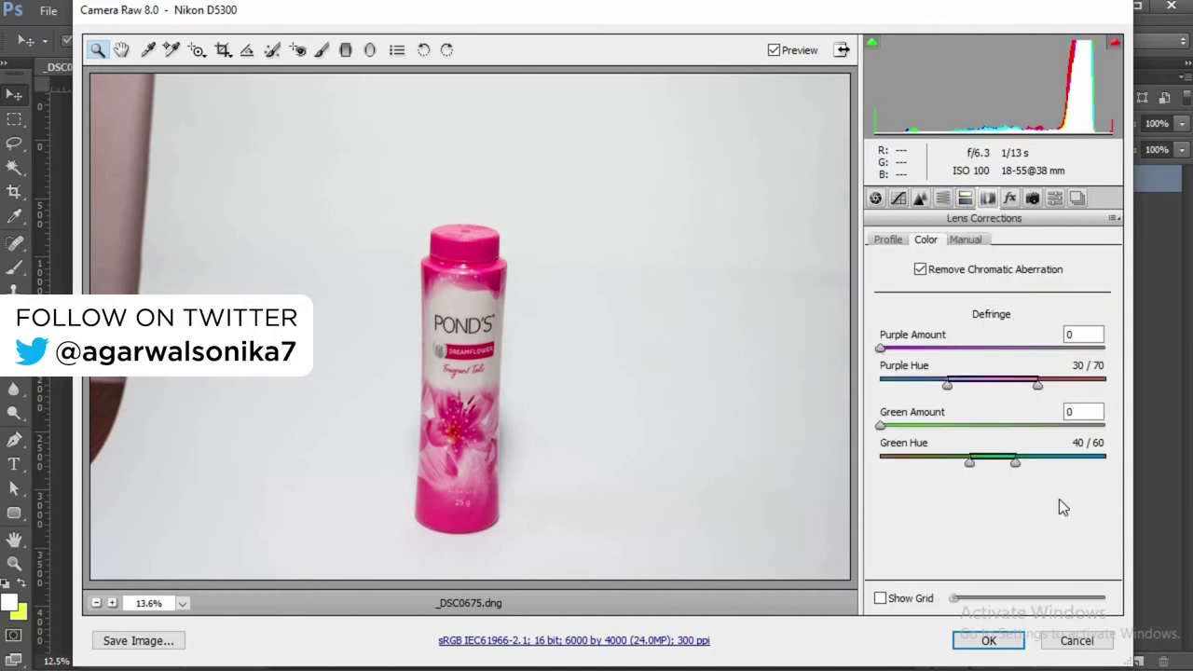
pyautogui.click(1014, 641)
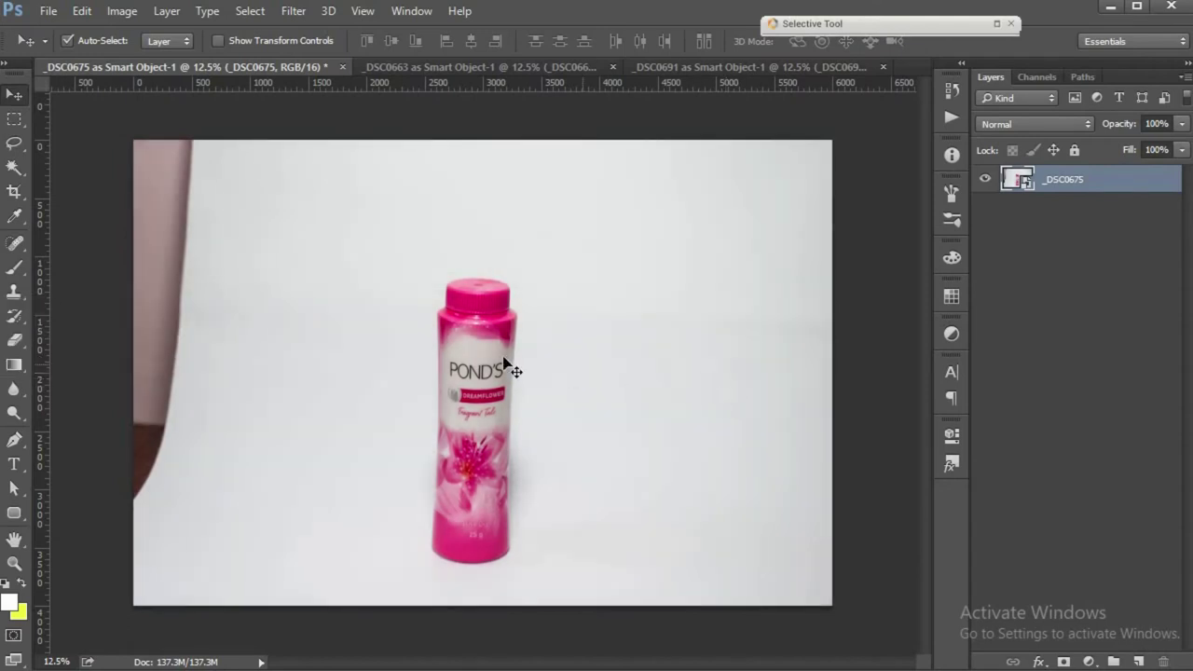
# Step: Crop the Pond's photo to a 4:5 ratio with the bottle centred in the frame
pyautogui.press('m')
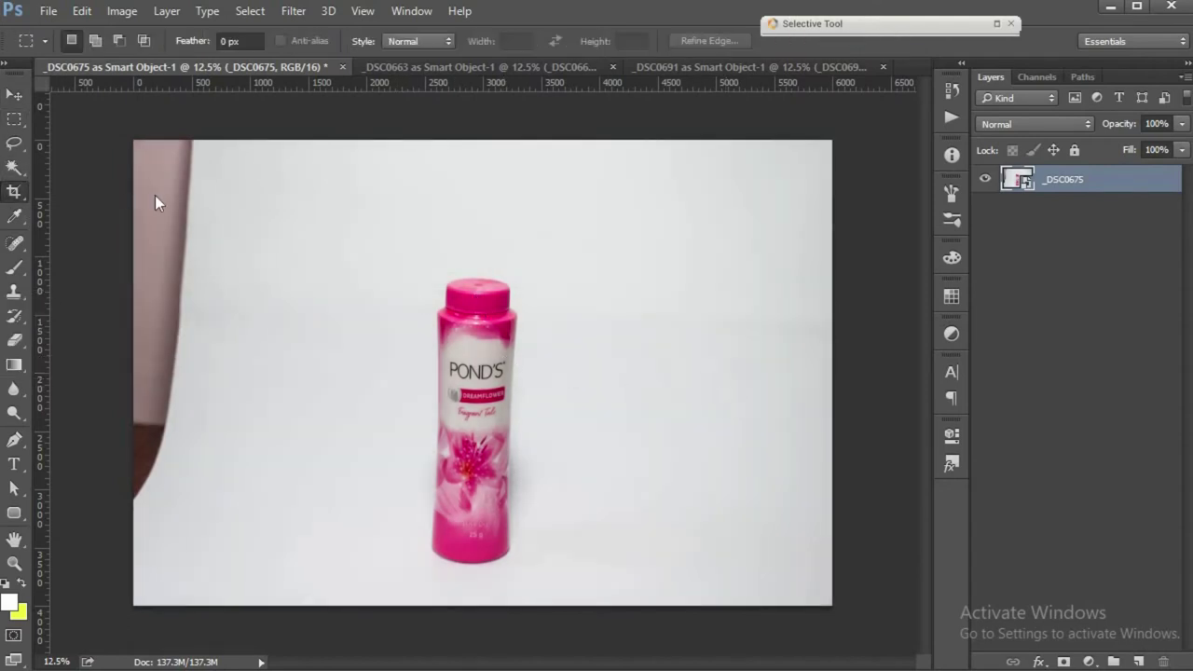
pyautogui.press('c')
pyautogui.click(108, 43)
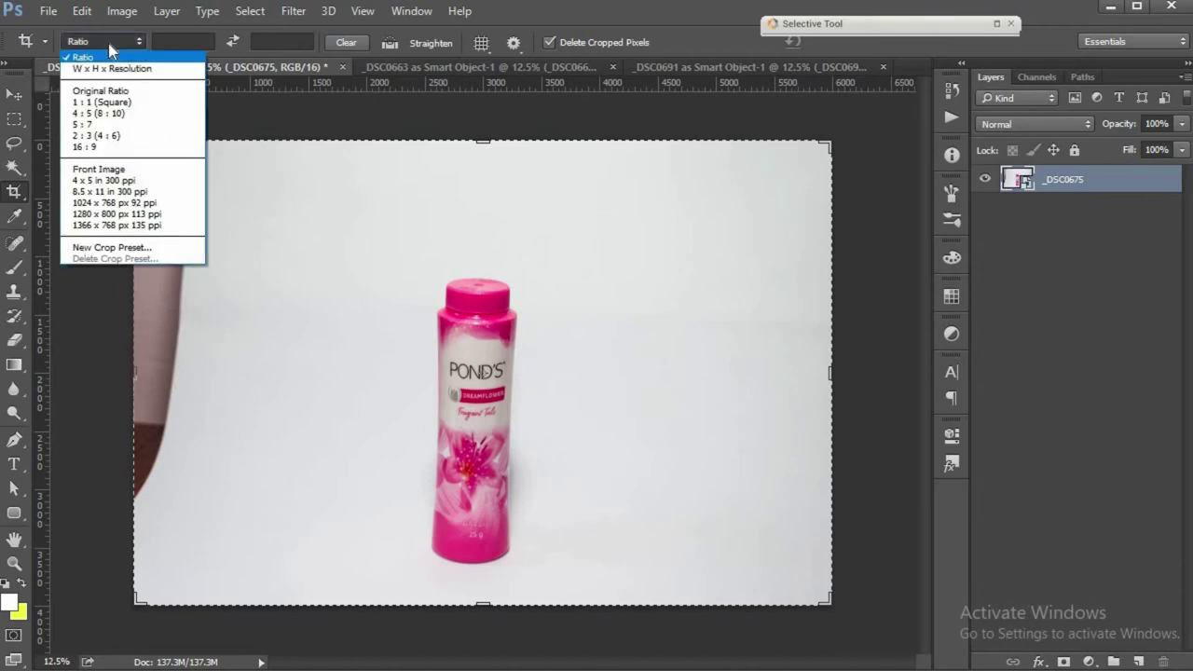
pyautogui.click(140, 113)
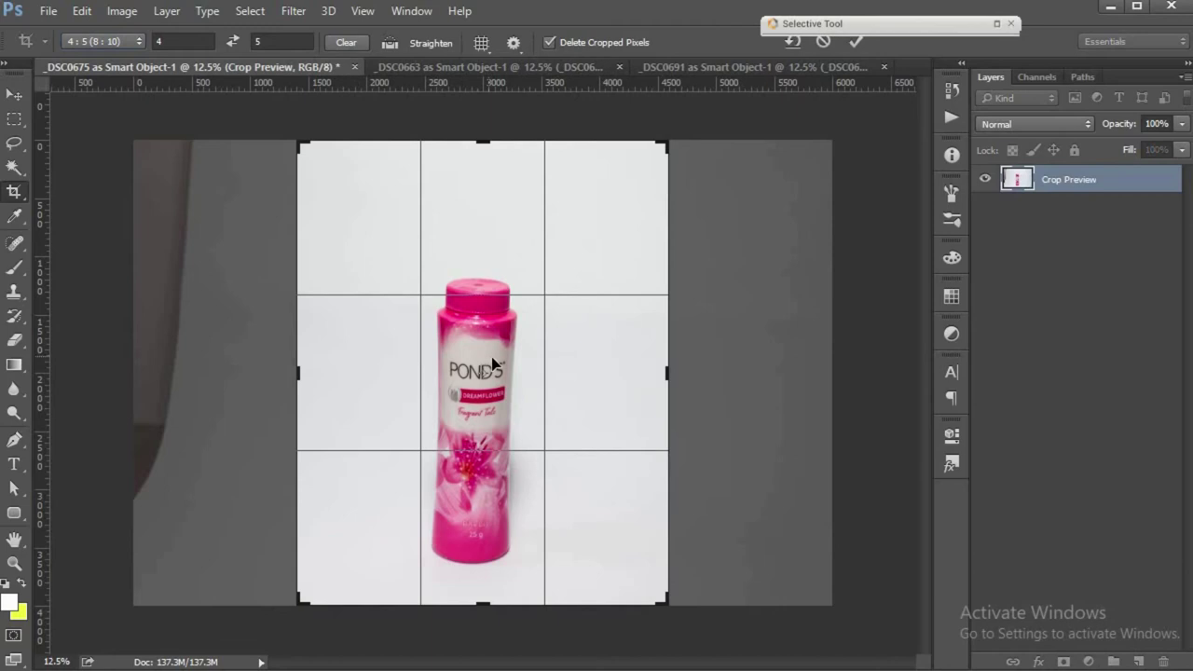
pyautogui.moveTo(518, 373); pyautogui.dragTo(512, 374)
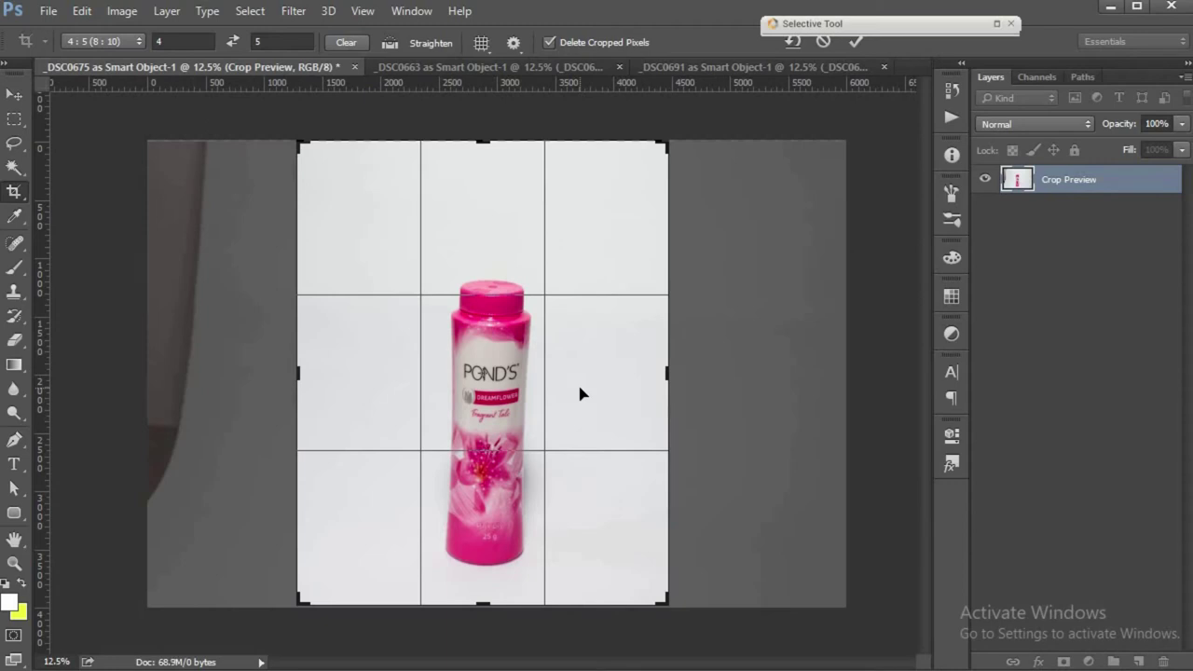
pyautogui.press('Return')
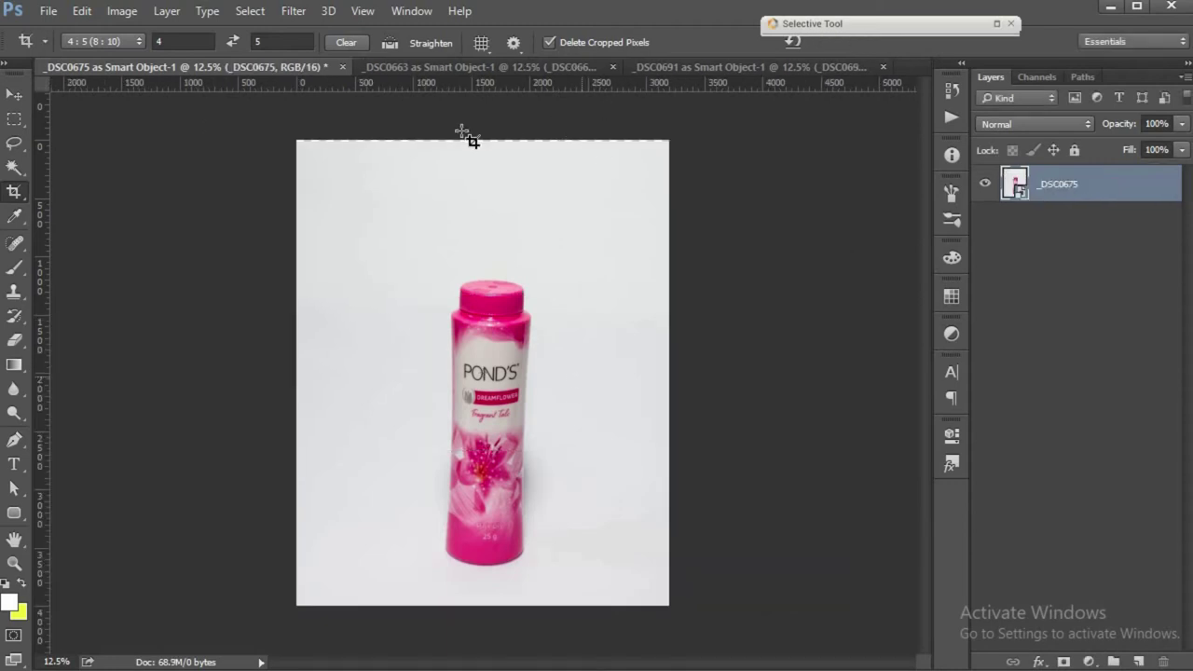
# Step: Scale the Pond's layer to about 134% around its centre and move it up
pyautogui.press('v')
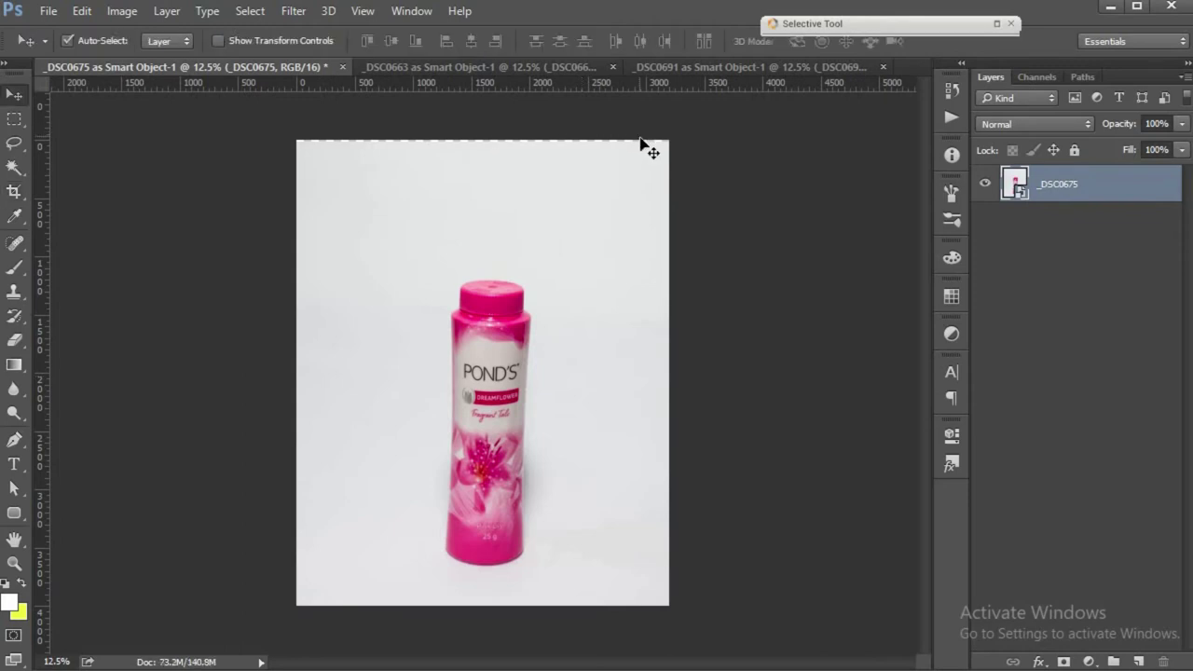
pyautogui.hotkey('ctrl', 't')
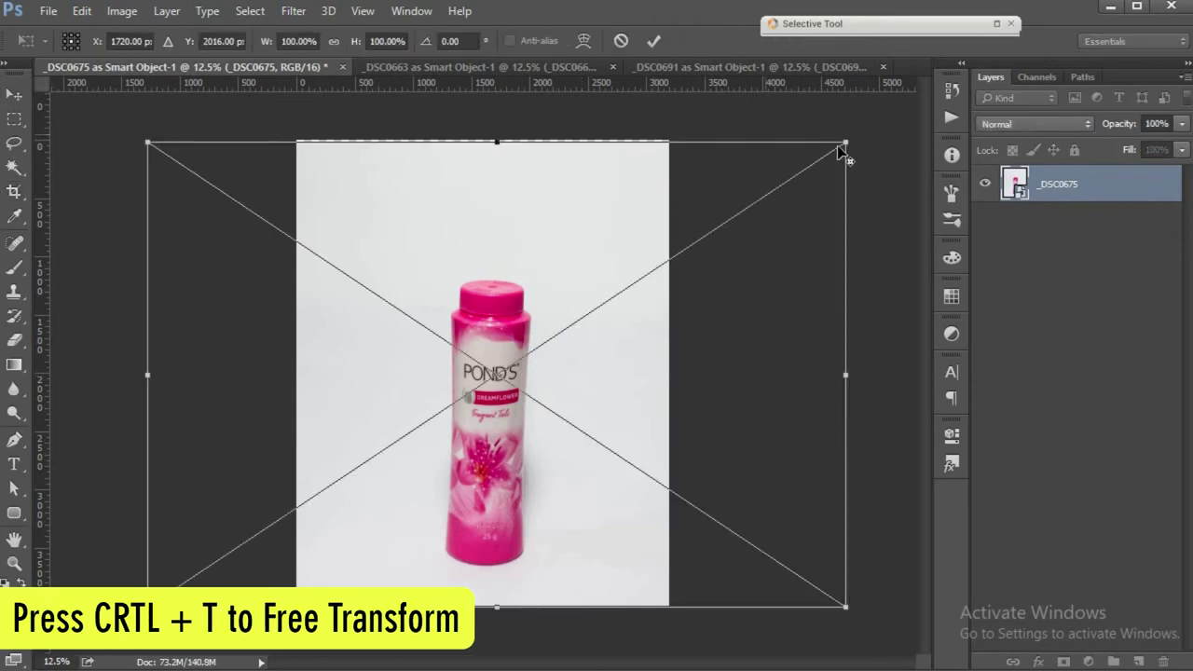
pyautogui.moveTo(881, 136); pyautogui.dragTo(974, 73)
pyautogui.hotkey('shift', 'Up')
pyautogui.hotkey('shift', 'Up')
pyautogui.hotkey('shift', 'Up')
pyautogui.hotkey('shift', 'Up')
pyautogui.hotkey('shift', 'Up')
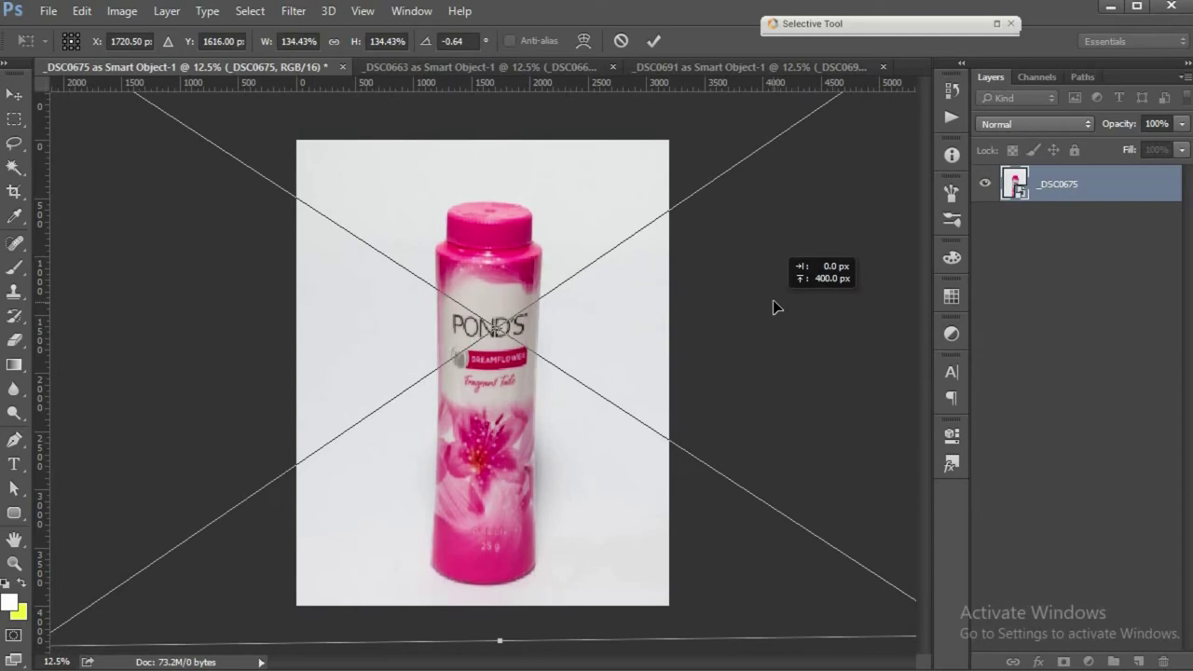
pyautogui.press('Up')
pyautogui.press('Up')
pyautogui.press('Up')
pyautogui.press('Up')
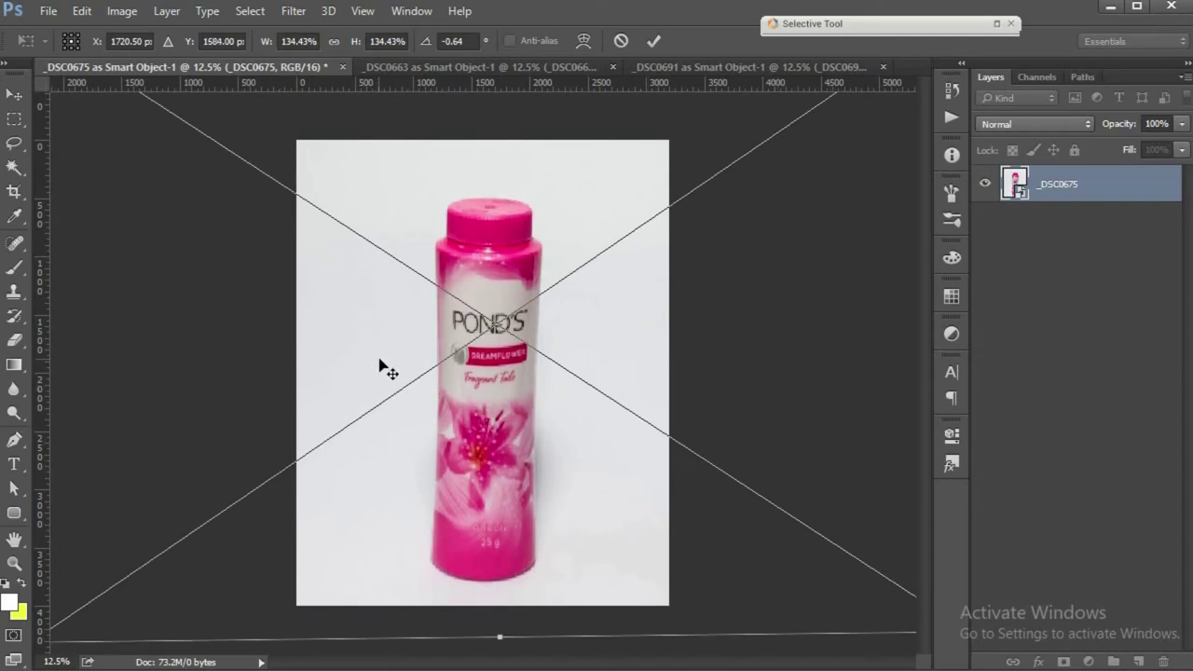
pyautogui.press('Return')
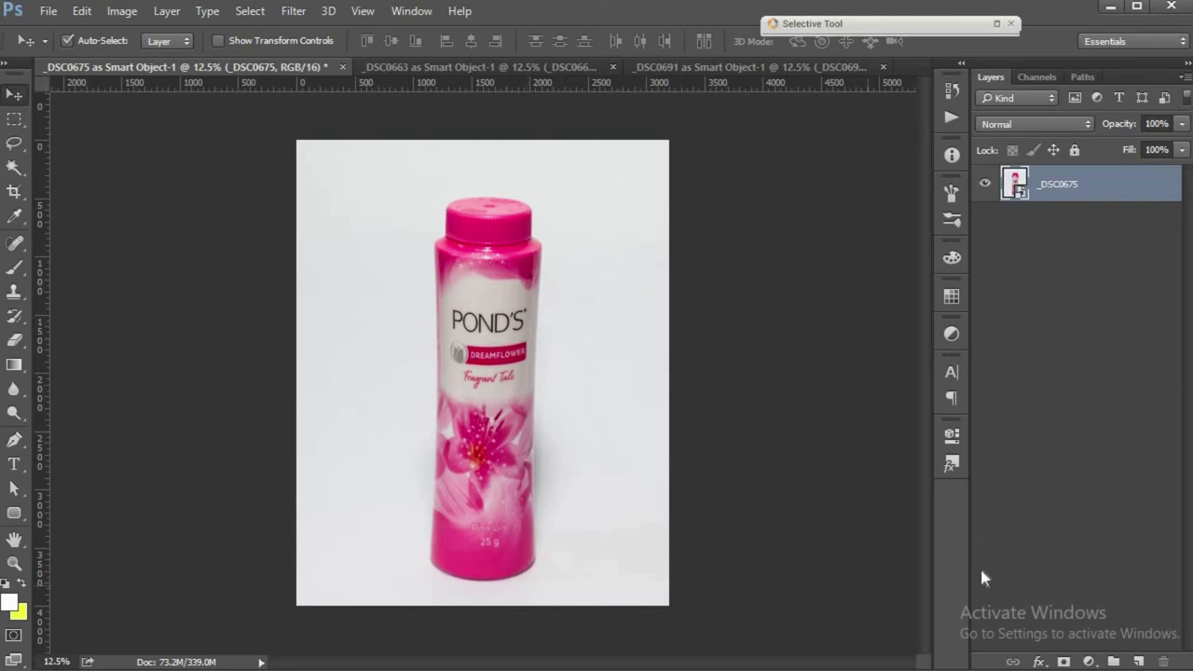
# Step: Add a Curves adjustment layer and pull the white point left to brighten the photo
pyautogui.click(1090, 661)
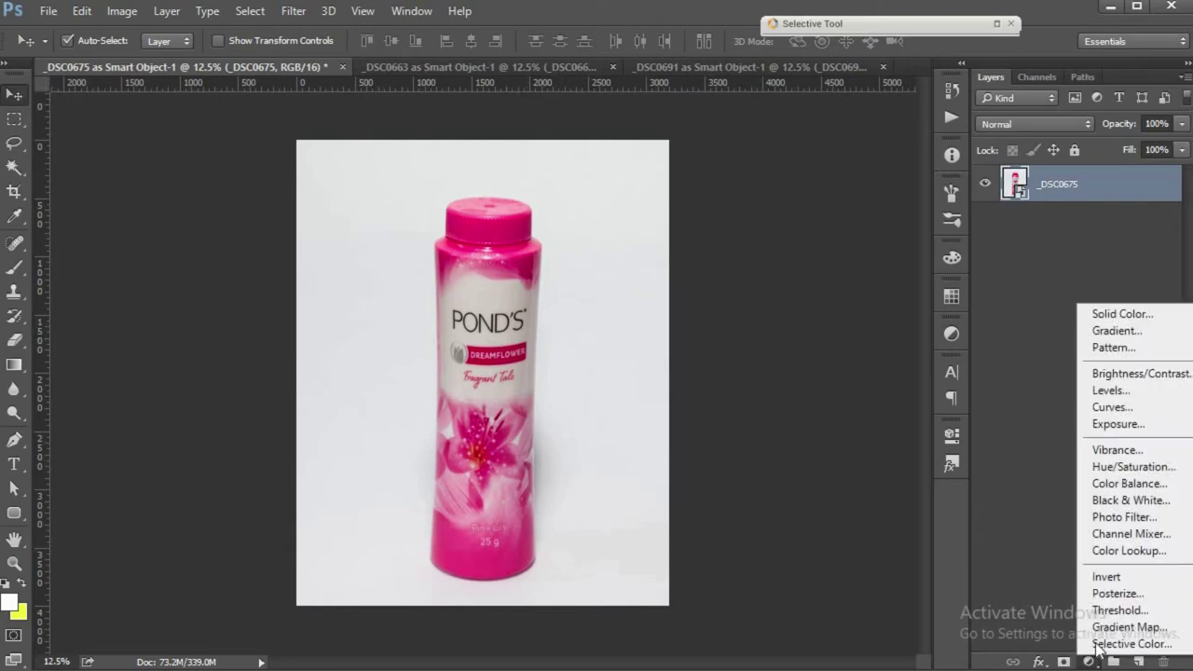
pyautogui.click(1109, 407)
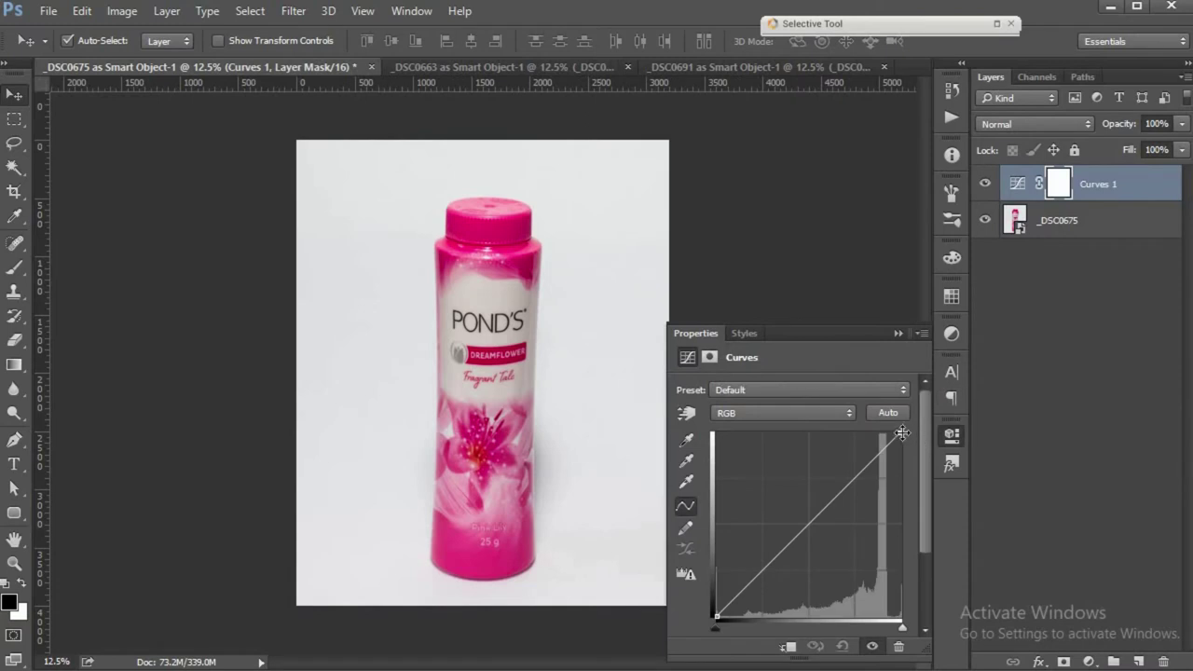
pyautogui.moveTo(898, 428); pyautogui.dragTo(882, 418)
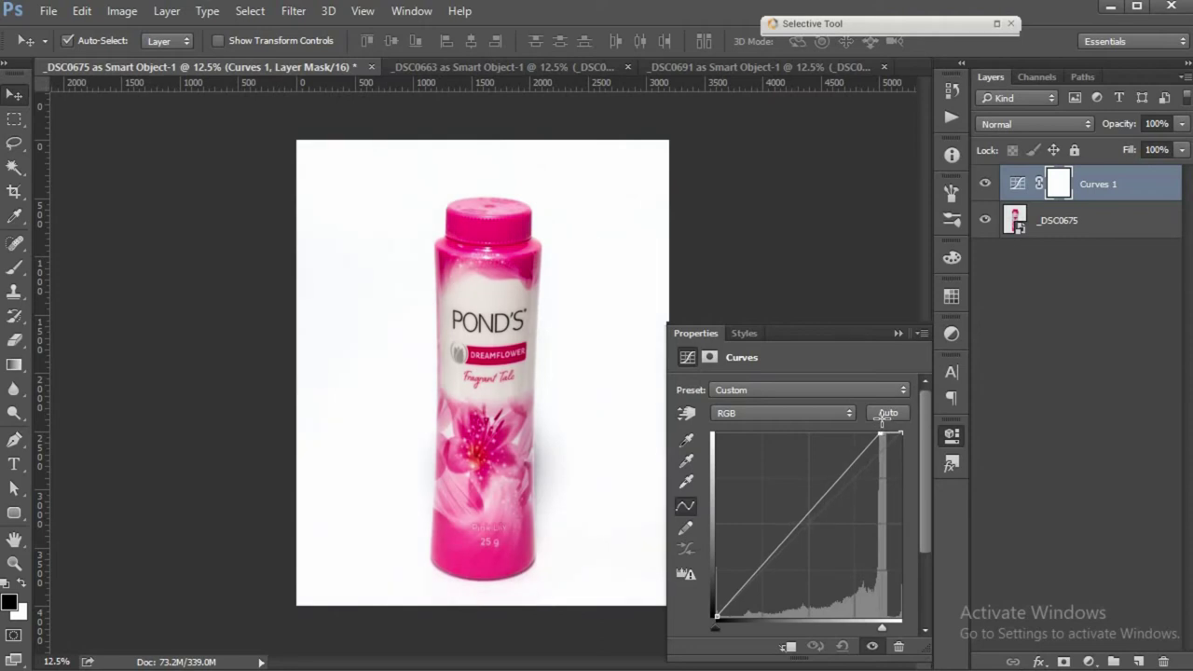
pyautogui.moveTo(882, 417); pyautogui.dragTo(879, 417)
# Step: Sample the background with the Eyedropper to confirm it reads pure white (ffffff)
pyautogui.click(1065, 225)
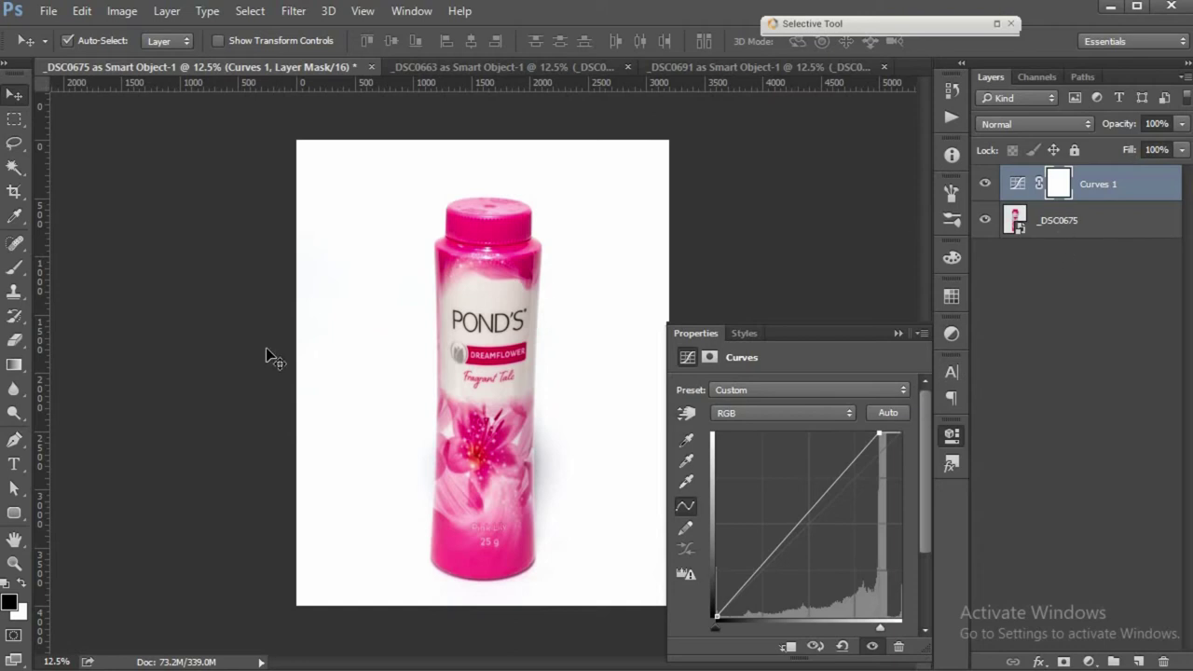
pyautogui.press('i')
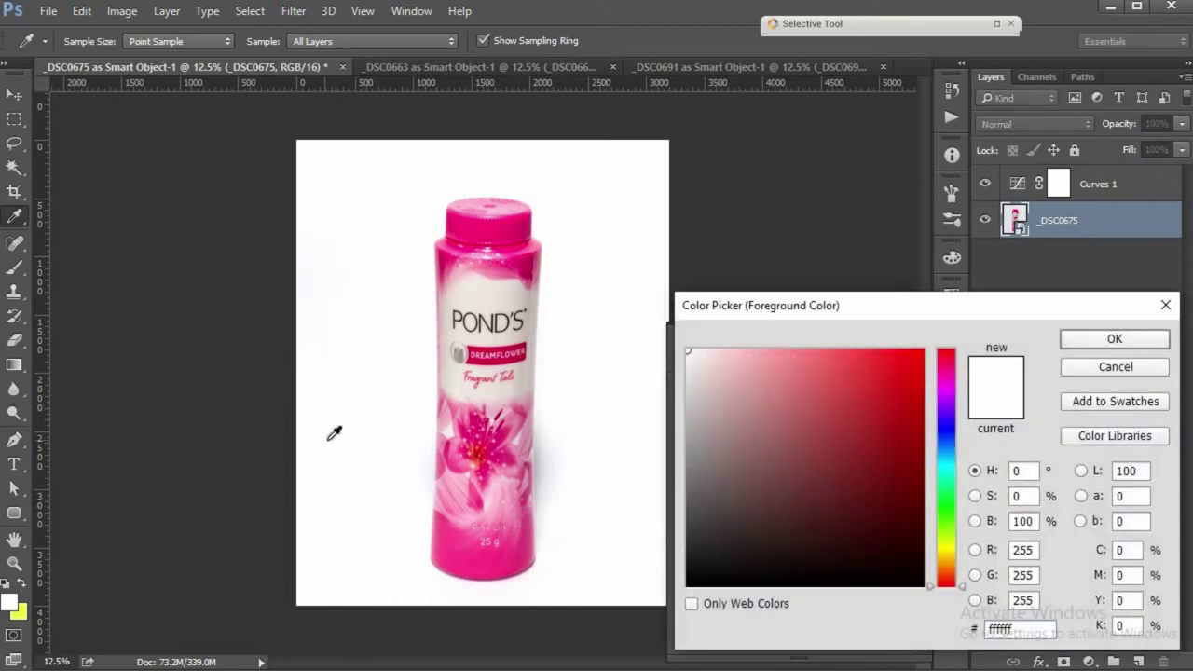
pyautogui.click(378, 216)
pyautogui.click(393, 182)
pyautogui.moveTo(839, 305); pyautogui.dragTo(807, 90)
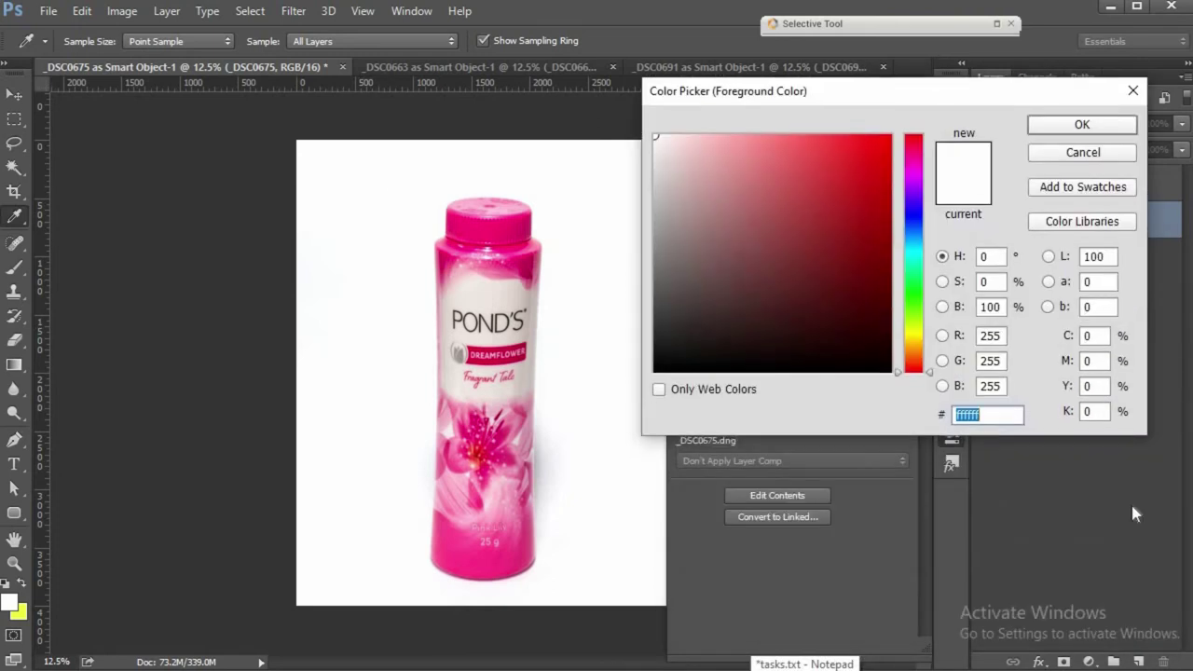
pyautogui.click(354, 400)
pyautogui.click(349, 567)
pyautogui.click(1081, 124)
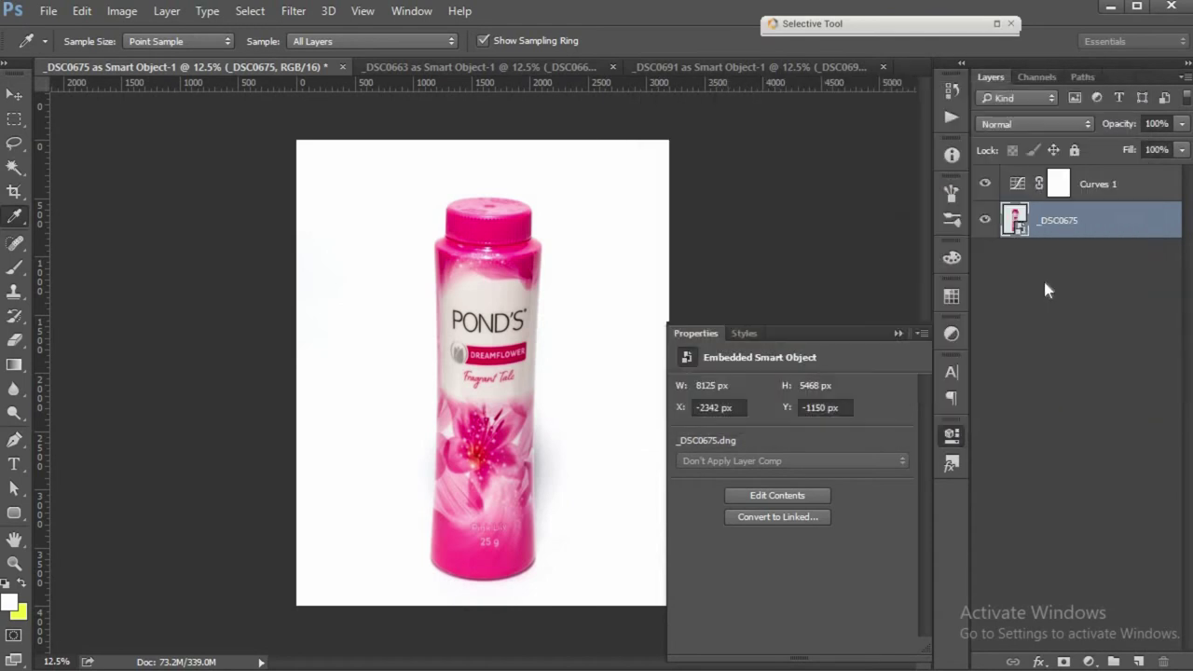
pyautogui.press('v')
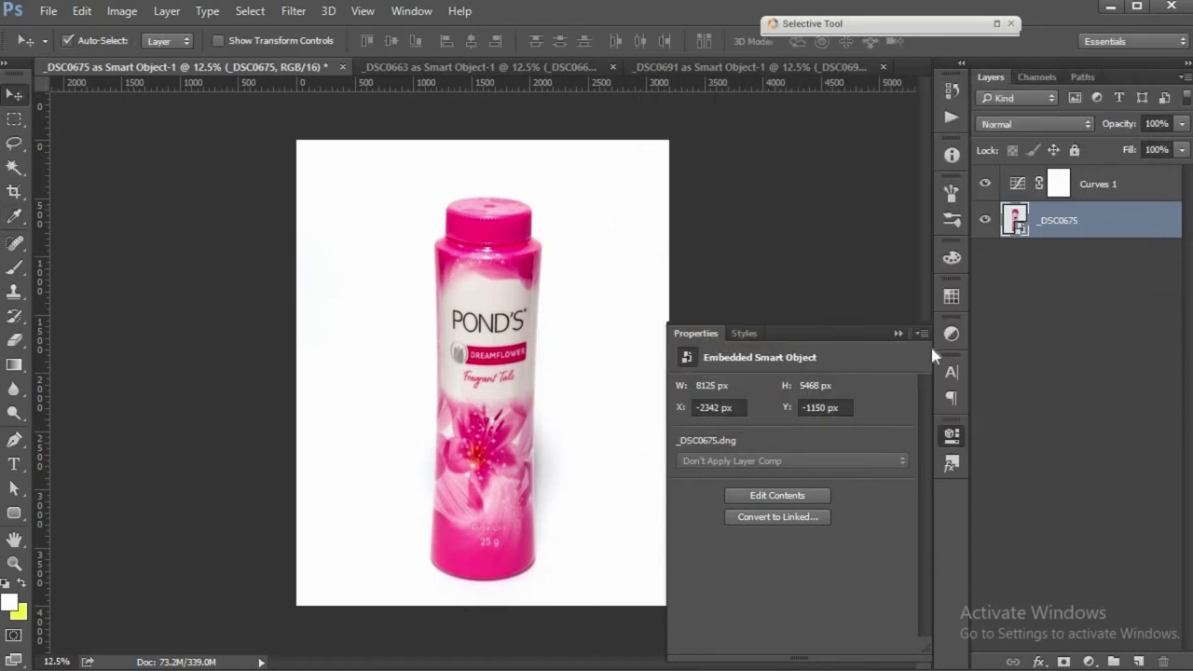
# Step: Inspect the Pond's bottle up close, then switch to the _DSC0663 LAKME document
pyautogui.scroll(4, 519, 400)
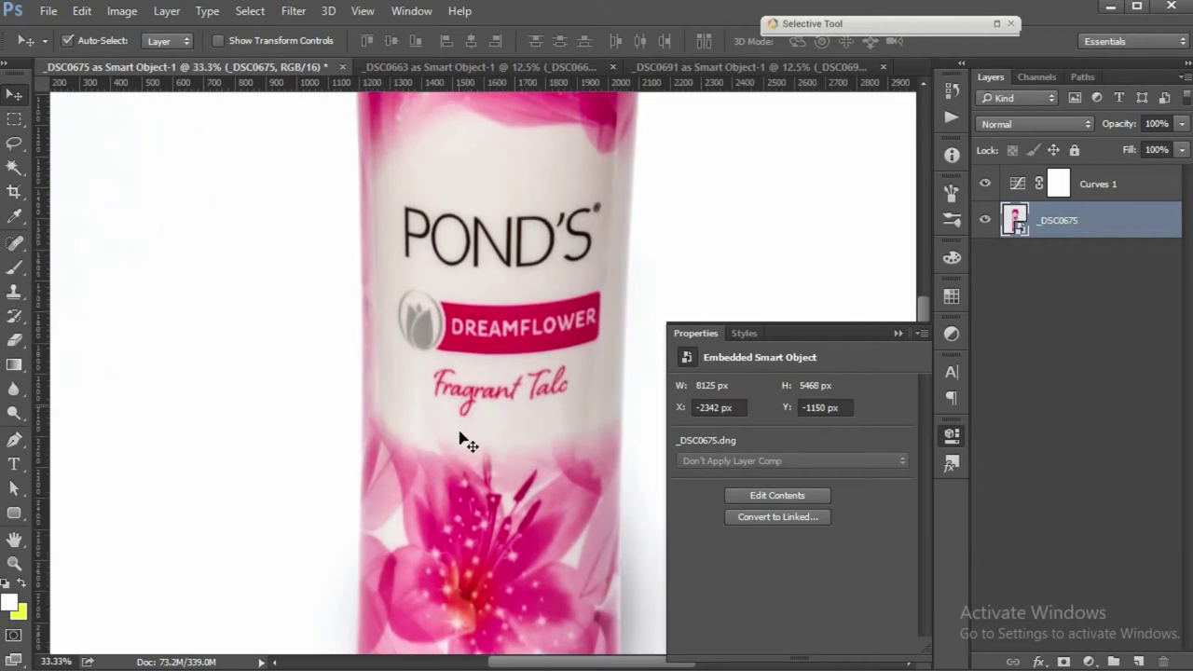
pyautogui.scroll(-3, 471, 485)
pyautogui.scroll(-5, 484, 576)
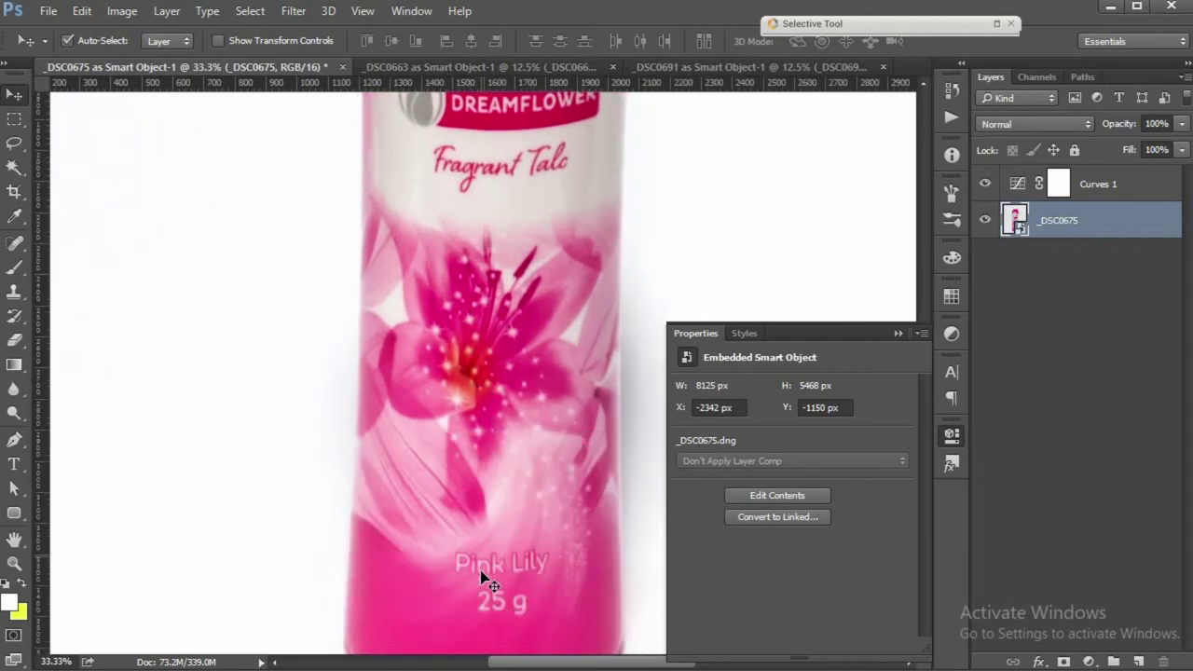
pyautogui.scroll(9, 502, 597)
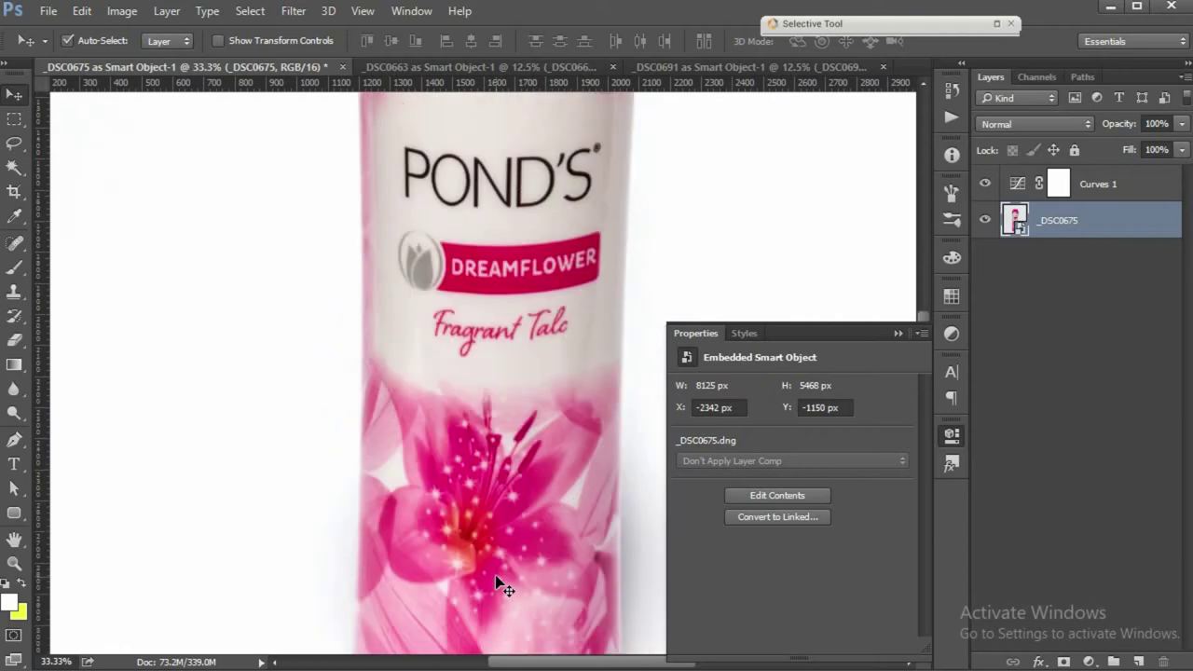
pyautogui.scroll(3, 501, 588)
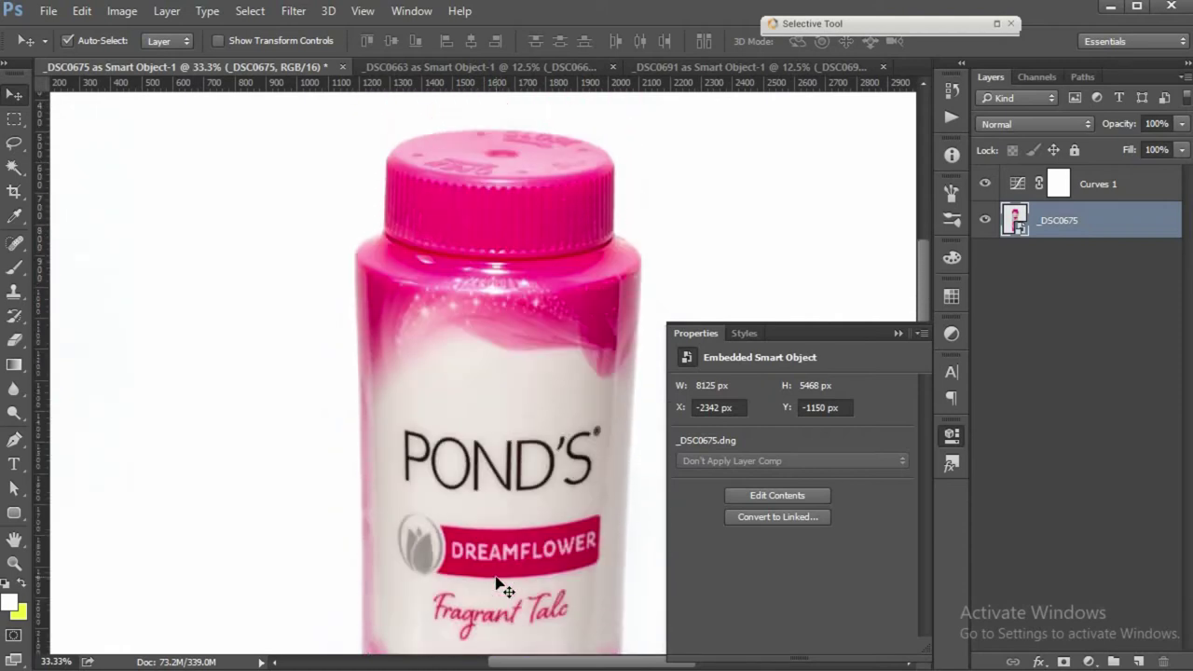
pyautogui.click(410, 67)
# Step: Reopen Camera Raw on the Lakme smart object and enable chromatic aberration removal and lens profile corrections
pyautogui.click(956, 441)
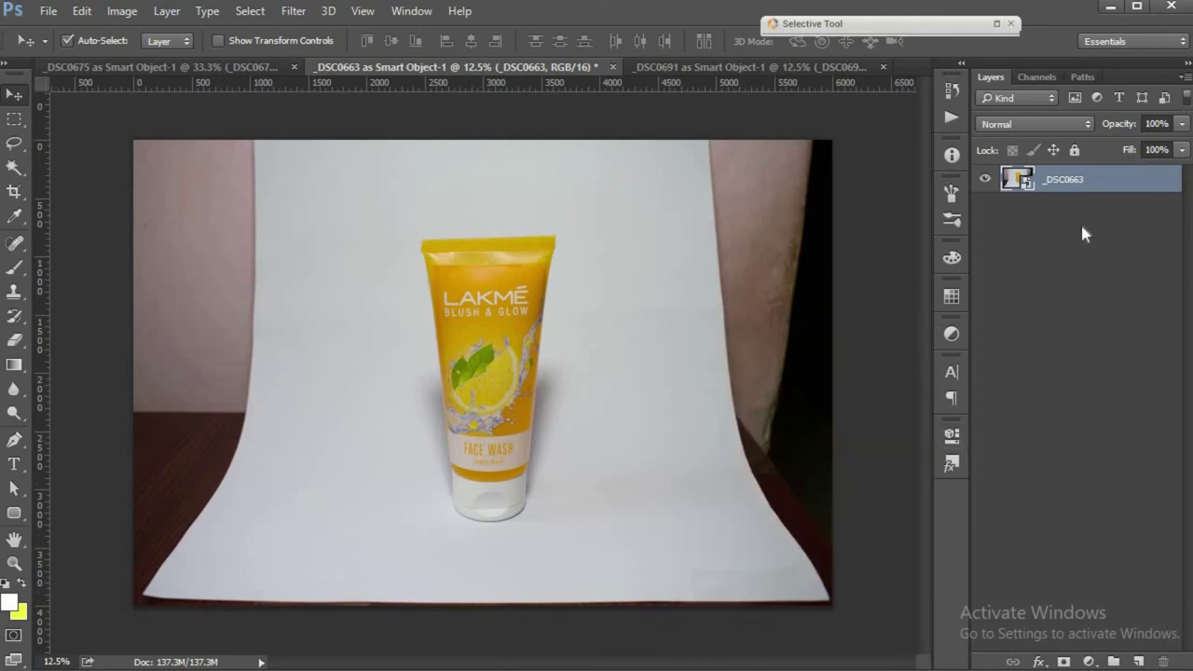
pyautogui.doubleClick(1016, 180)
pyautogui.click(987, 198)
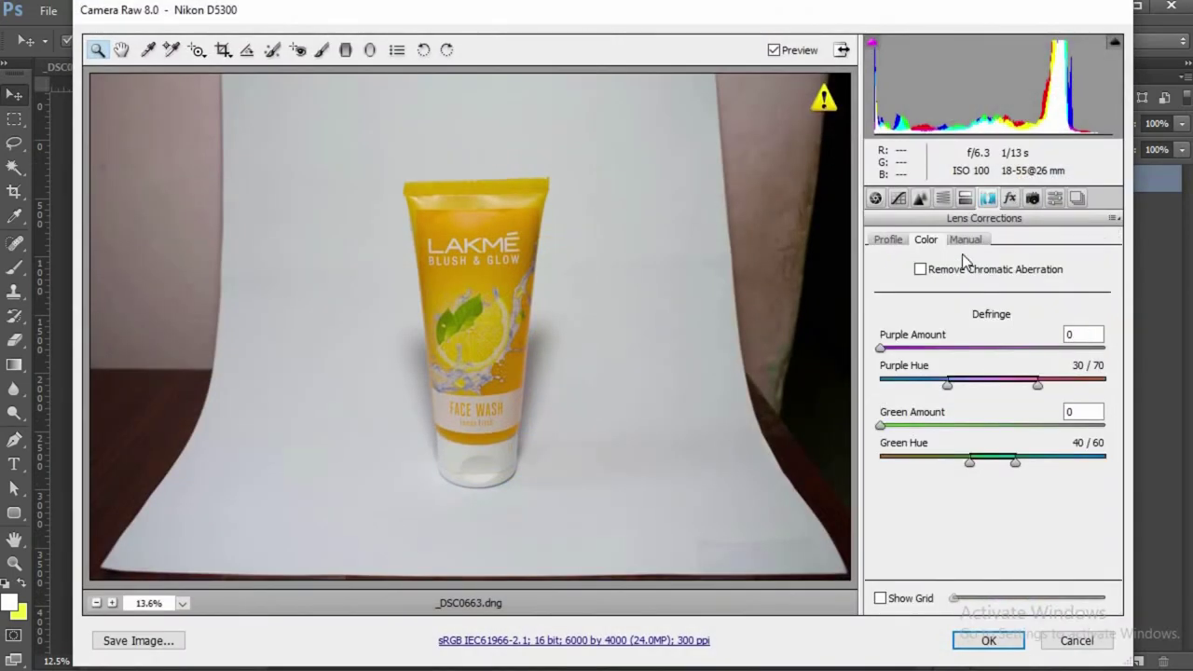
pyautogui.click(967, 273)
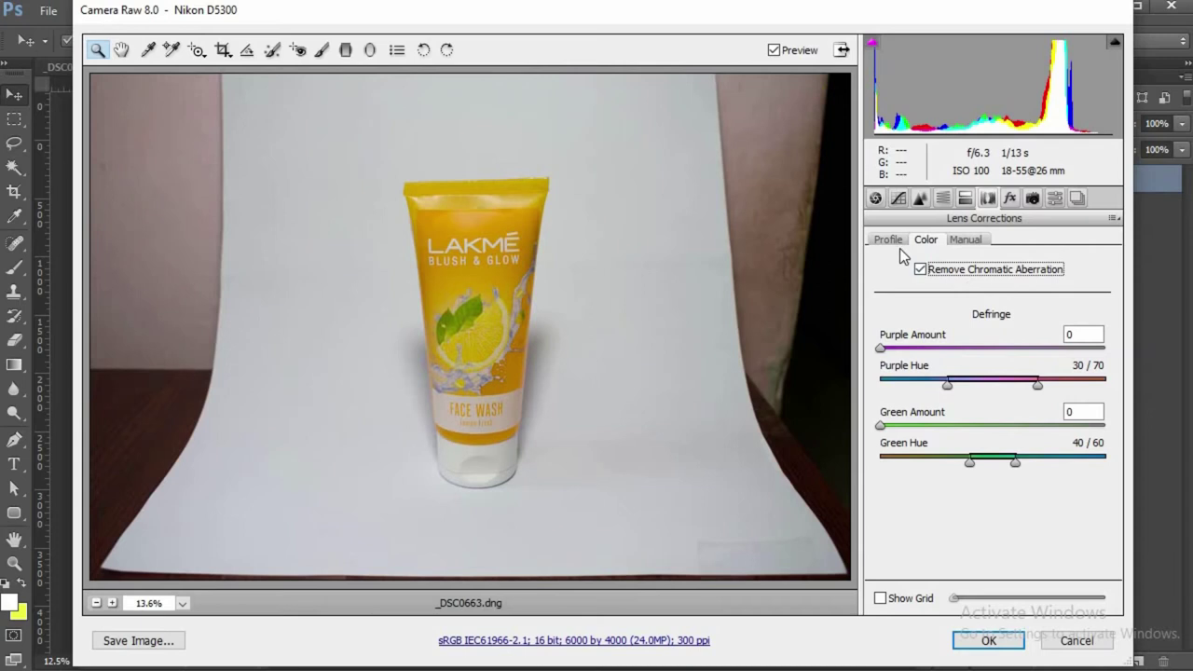
pyautogui.click(888, 240)
pyautogui.click(920, 270)
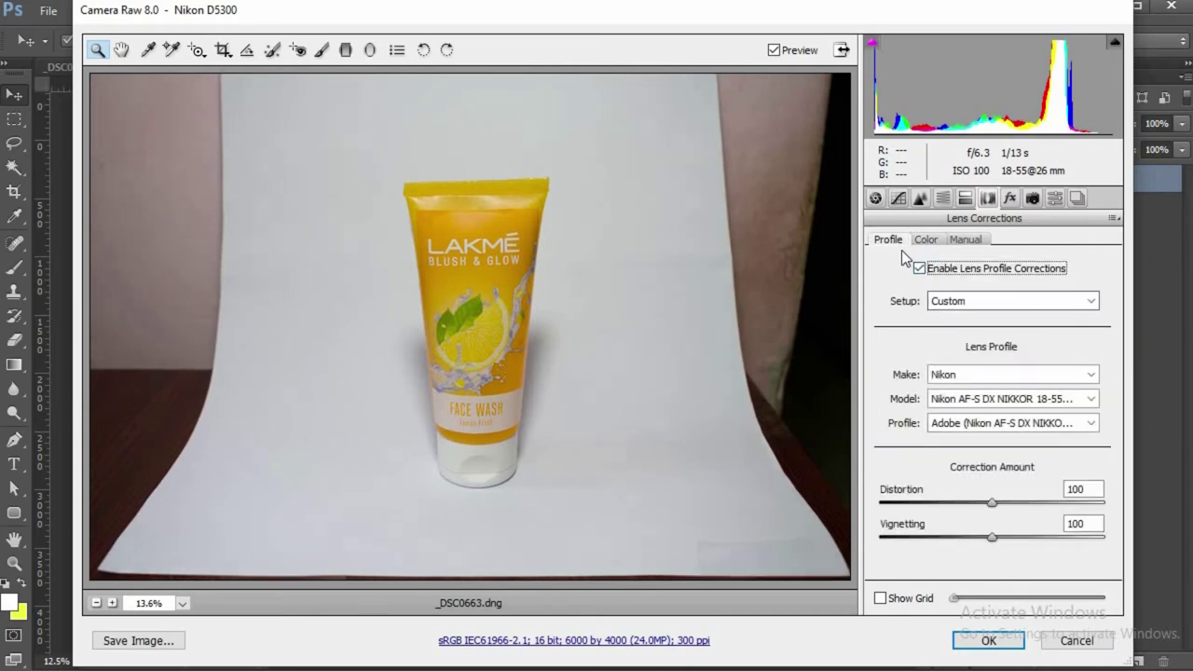
# Step: Raise exposure, set contrast +31, lower highlights slightly and lift shadows to +36
pyautogui.click(875, 198)
pyautogui.moveTo(988, 377); pyautogui.dragTo(993, 379)
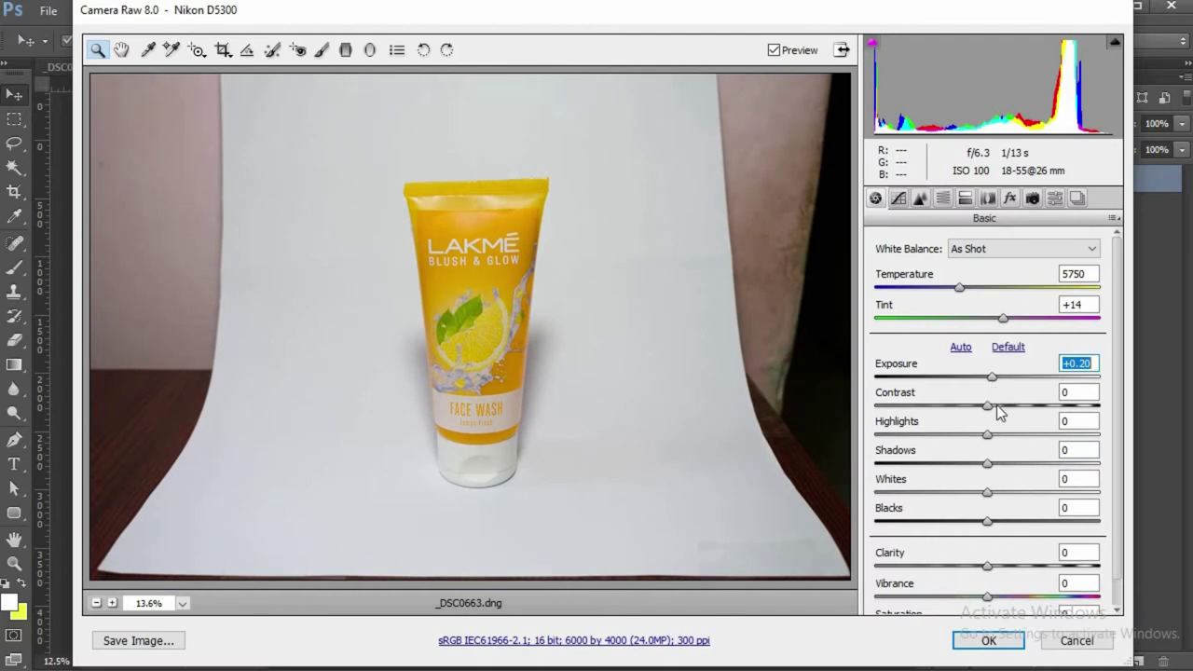
pyautogui.moveTo(989, 407); pyautogui.dragTo(1023, 412)
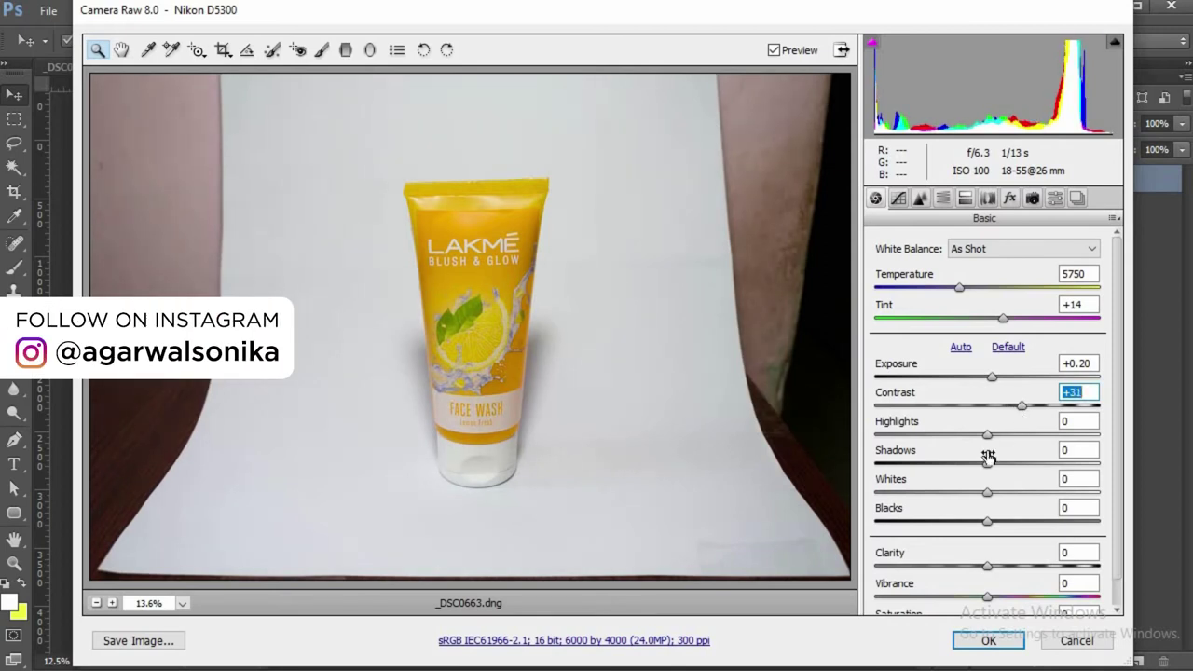
pyautogui.keyDown('alt'); pyautogui.click(988, 435); pyautogui.keyUp('alt')
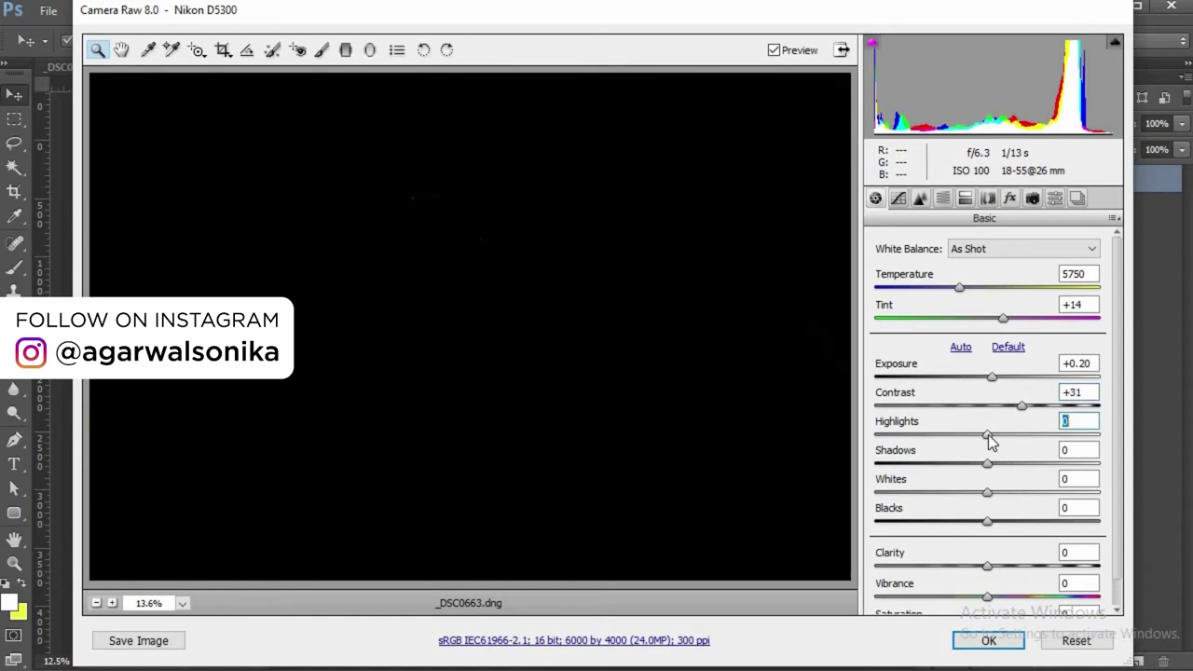
pyautogui.moveTo(988, 434); pyautogui.dragTo(986, 459)
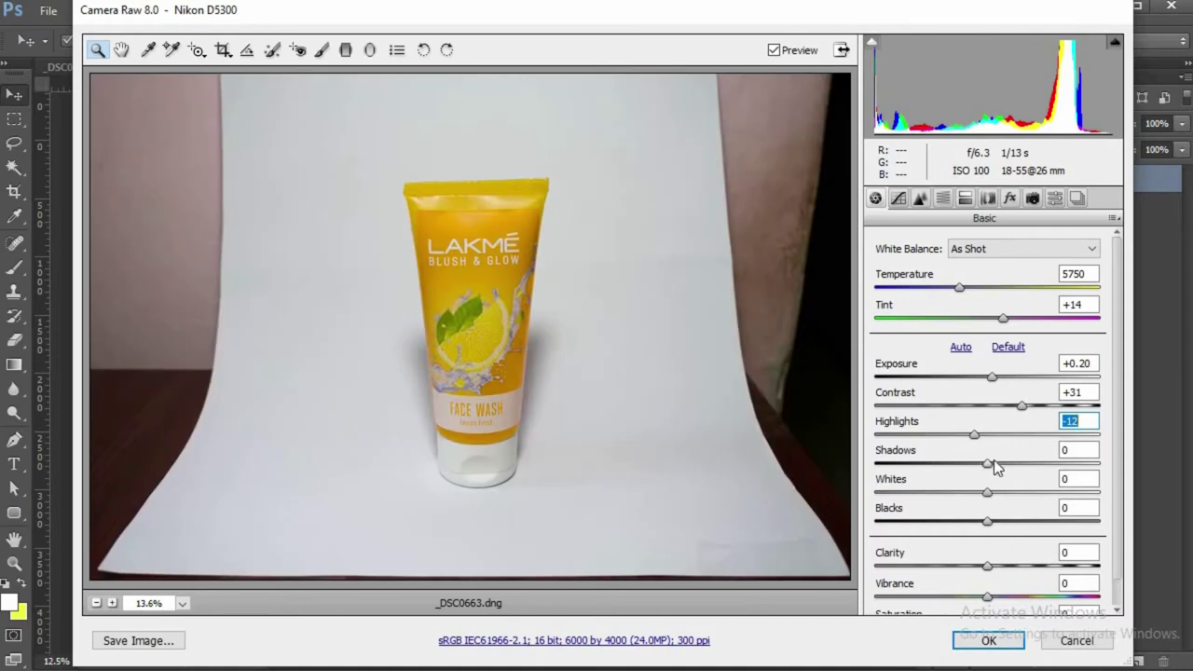
pyautogui.moveTo(988, 464); pyautogui.dragTo(993, 599)
pyautogui.scroll(-1, 998, 571)
# Step: Review the Tone Curve, Detail, HSL and Split Toning tabs, then apply the raw edits
pyautogui.click(900, 200)
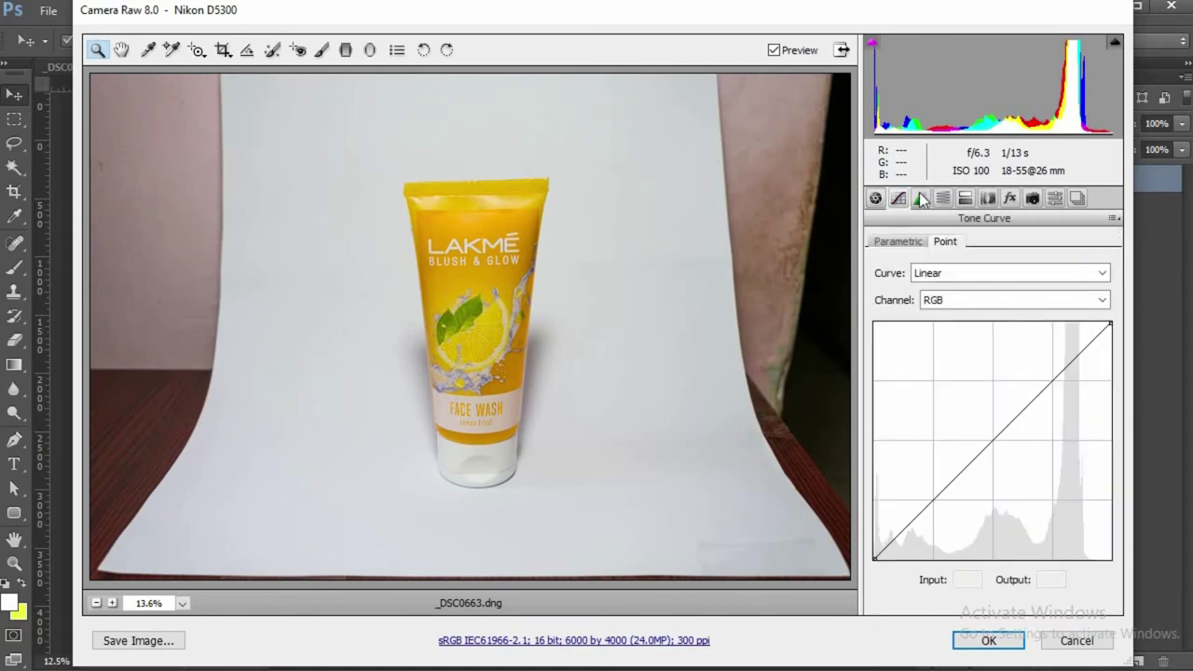
pyautogui.click(921, 198)
pyautogui.click(943, 200)
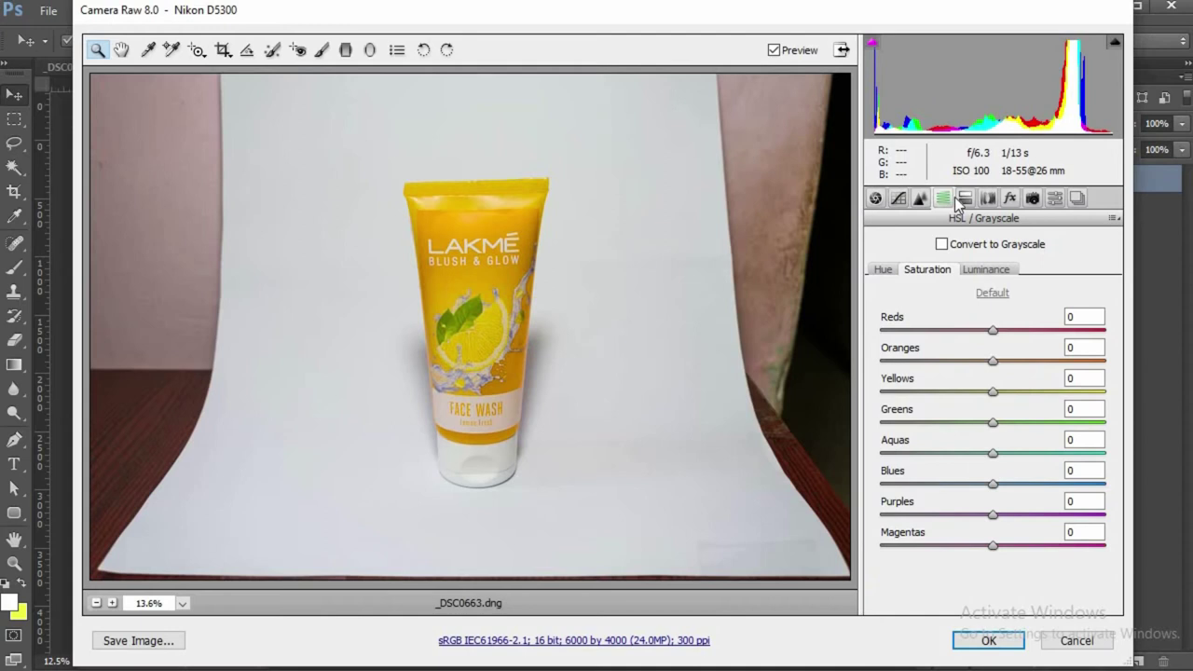
pyautogui.click(964, 199)
pyautogui.click(972, 649)
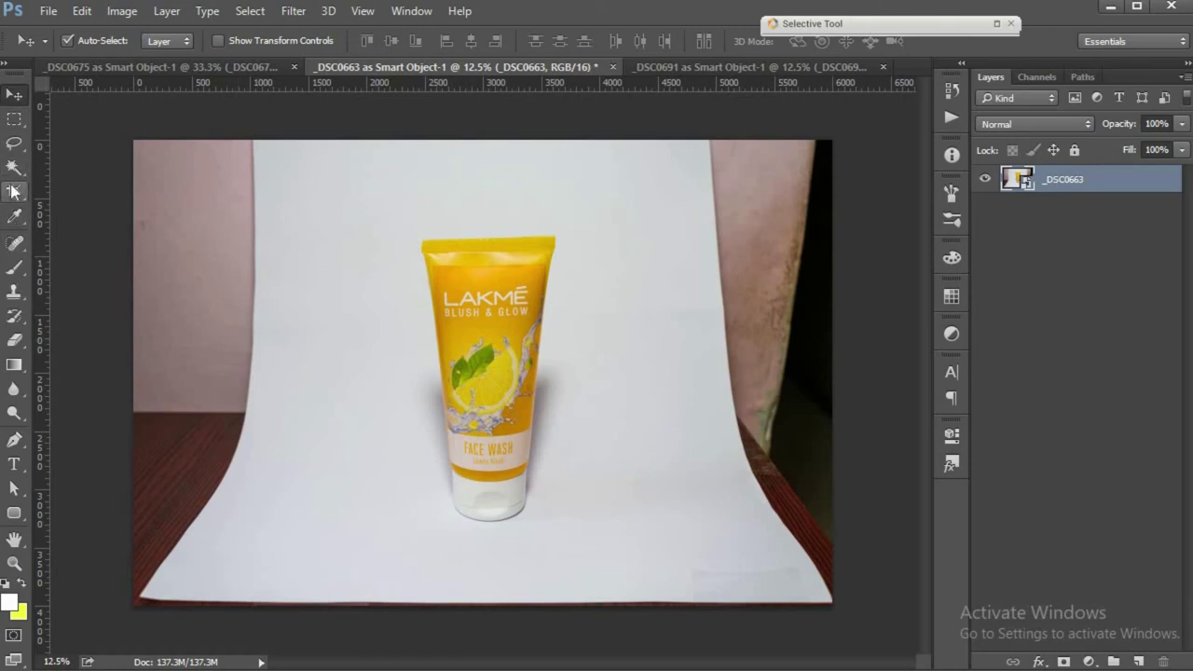
# Step: Crop the Lakme photo to a 4:5 frame tightened around the face wash tube
pyautogui.click(14, 191)
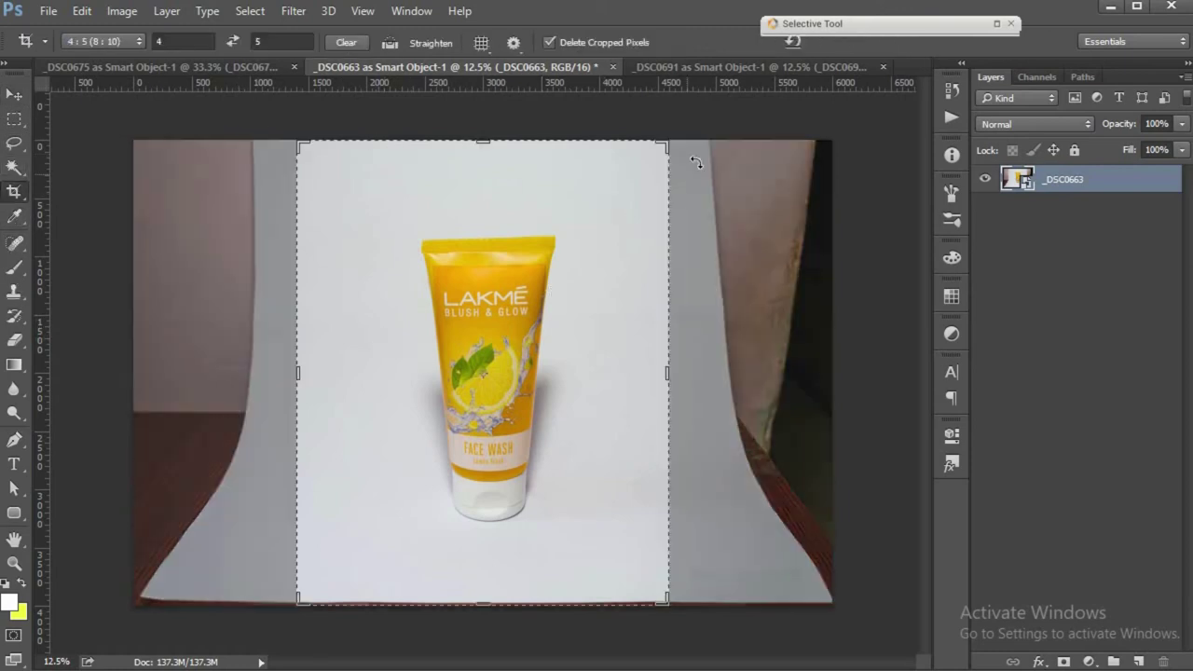
pyautogui.moveTo(665, 145); pyautogui.dragTo(642, 175)
pyautogui.moveTo(531, 289); pyautogui.dragTo(500, 322)
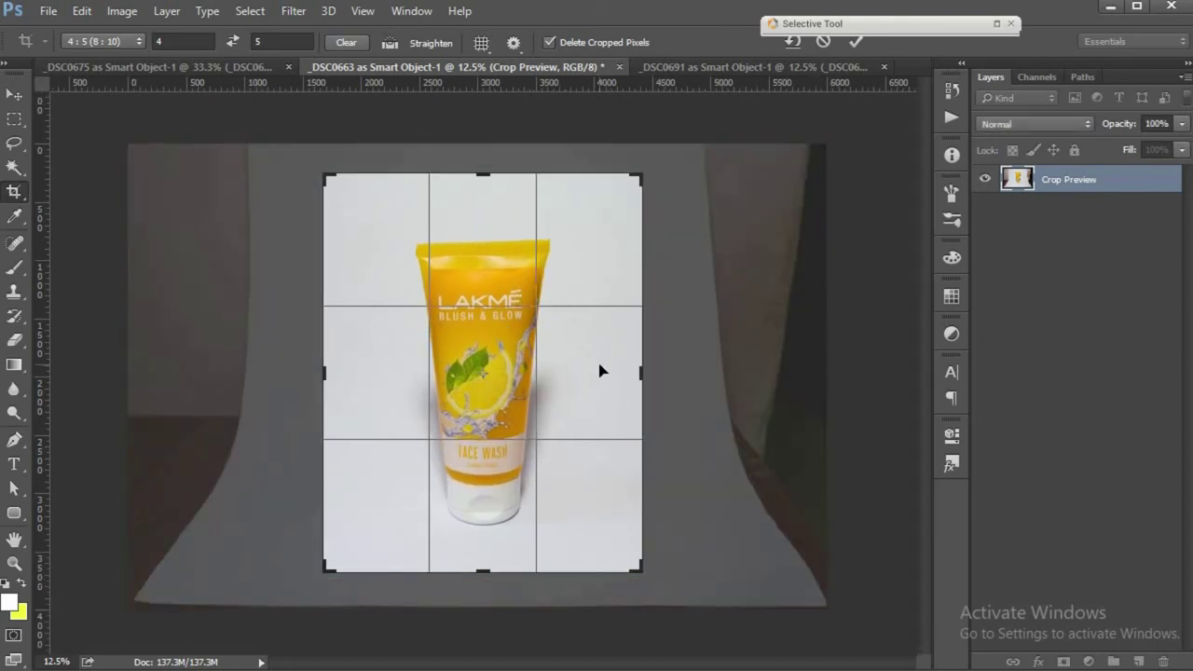
pyautogui.press('Return')
# Step: Enlarge the Lakme layer slightly to about 109% and shift it up
pyautogui.press('v')
pyautogui.hotkey('ctrl', 't')
pyautogui.moveTo(820, 149); pyautogui.dragTo(878, 130)
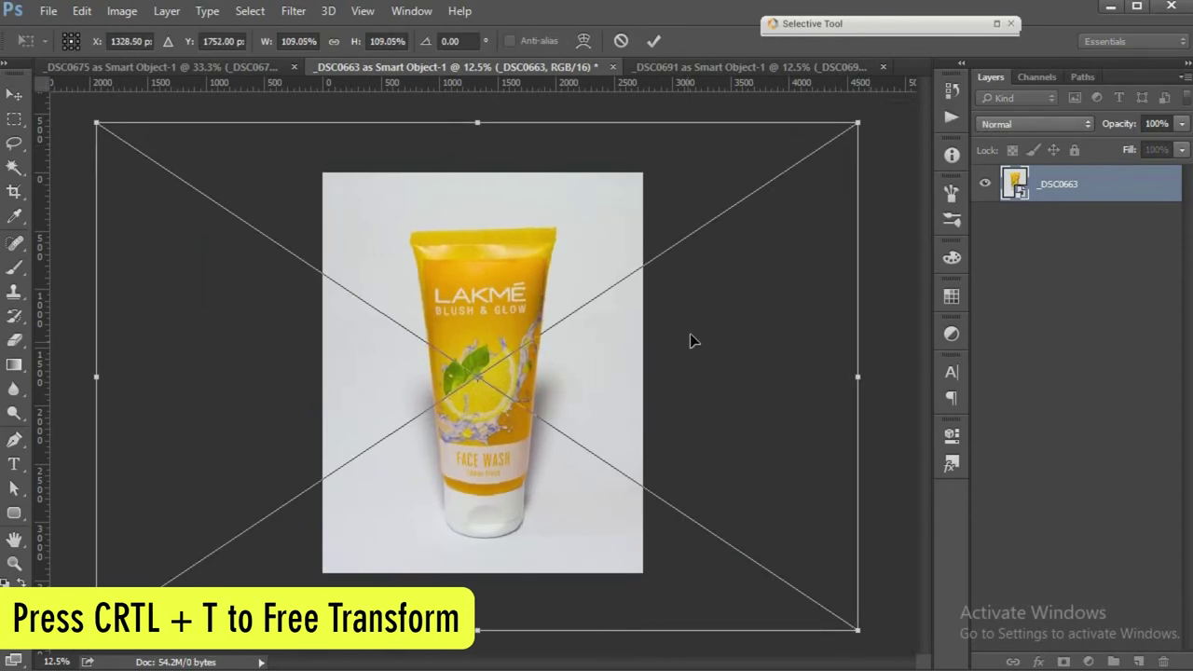
pyautogui.moveTo(691, 341); pyautogui.dragTo(693, 332)
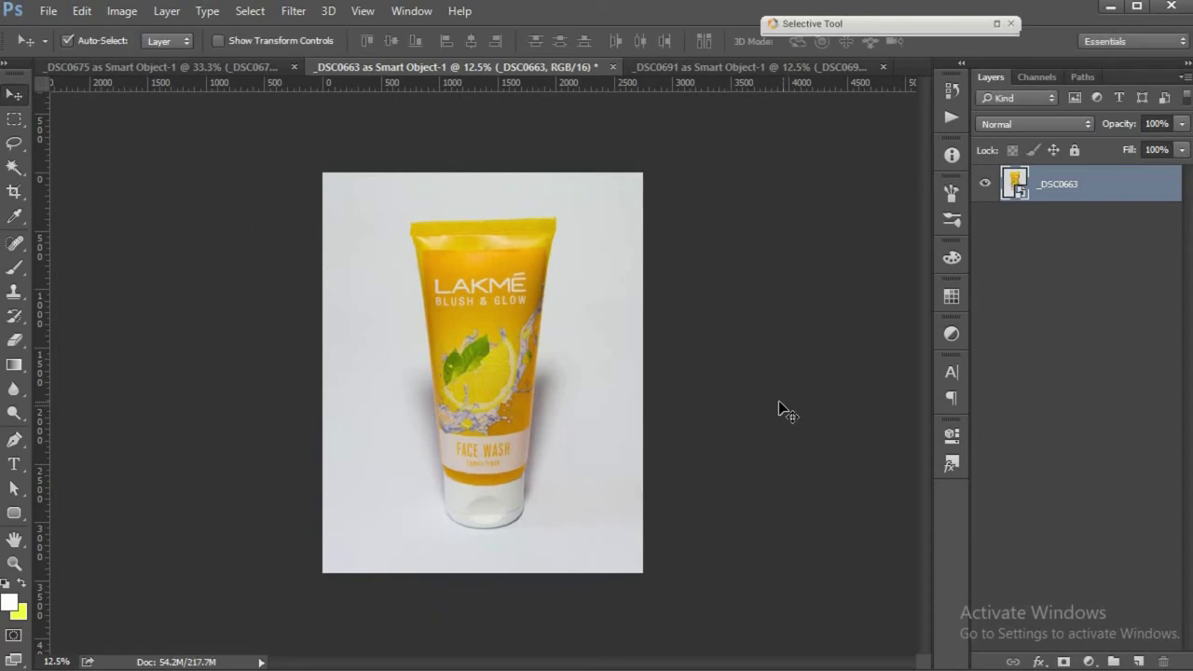
# Step: Sample the grey background paper in the Color Picker, leaving the colour unchanged
pyautogui.click(12, 608)
pyautogui.click(378, 320)
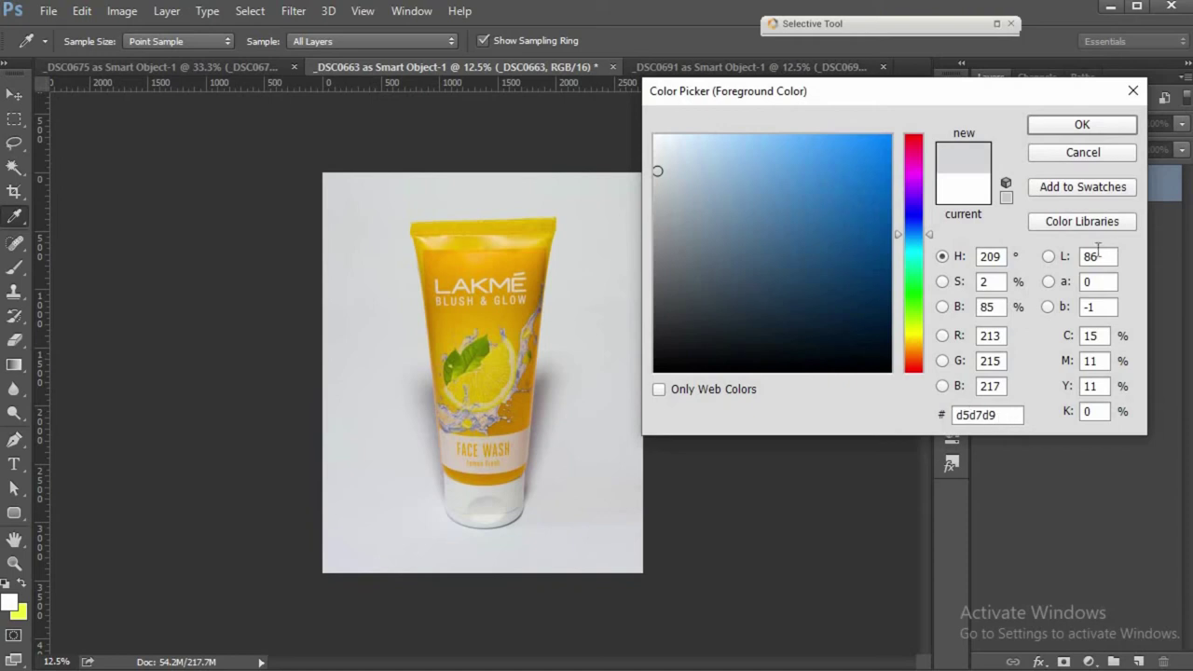
pyautogui.click(1046, 154)
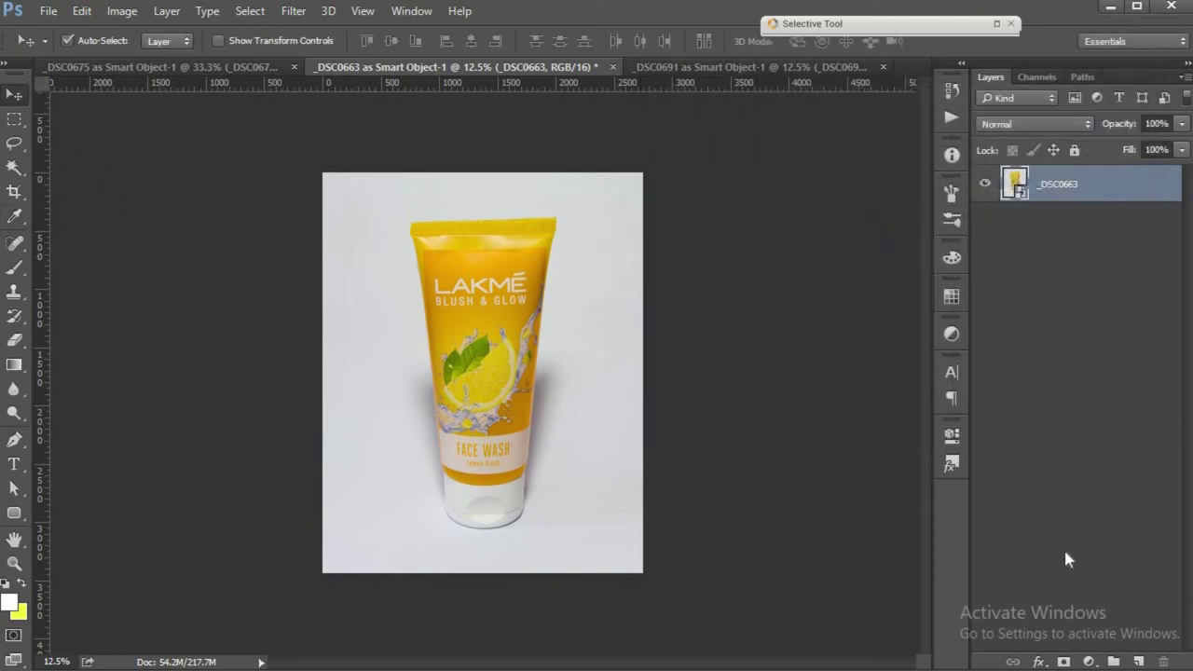
# Step: Add a Curves layer with the white point pulled left until the background is white
pyautogui.click(1089, 661)
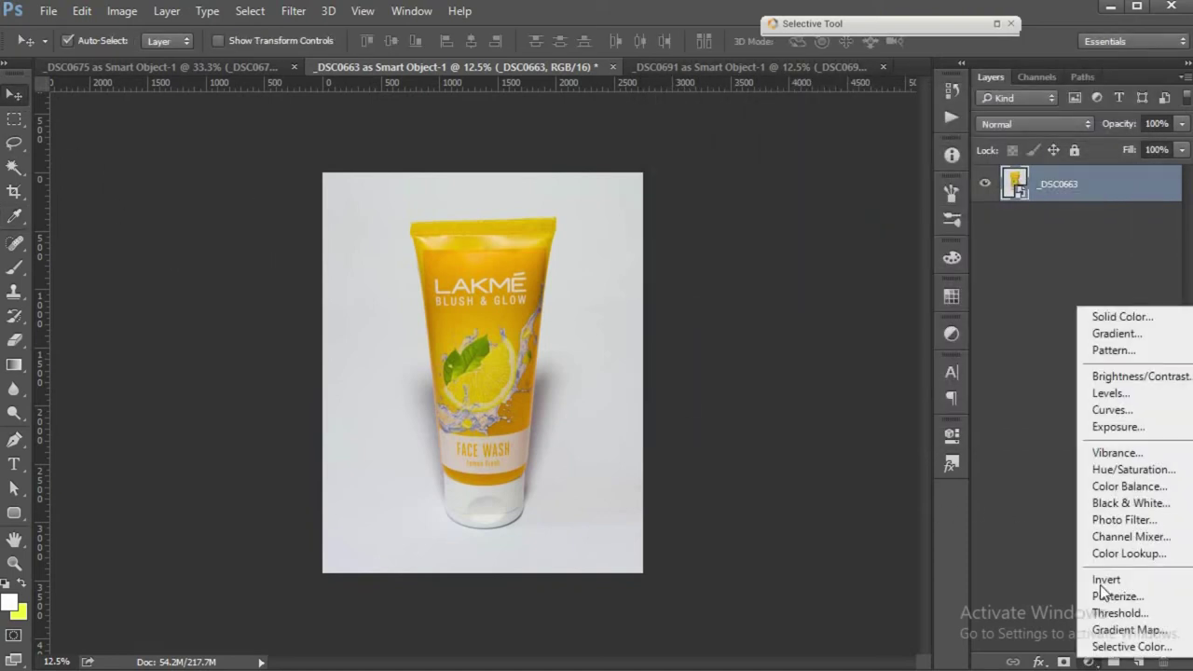
pyautogui.click(1117, 418)
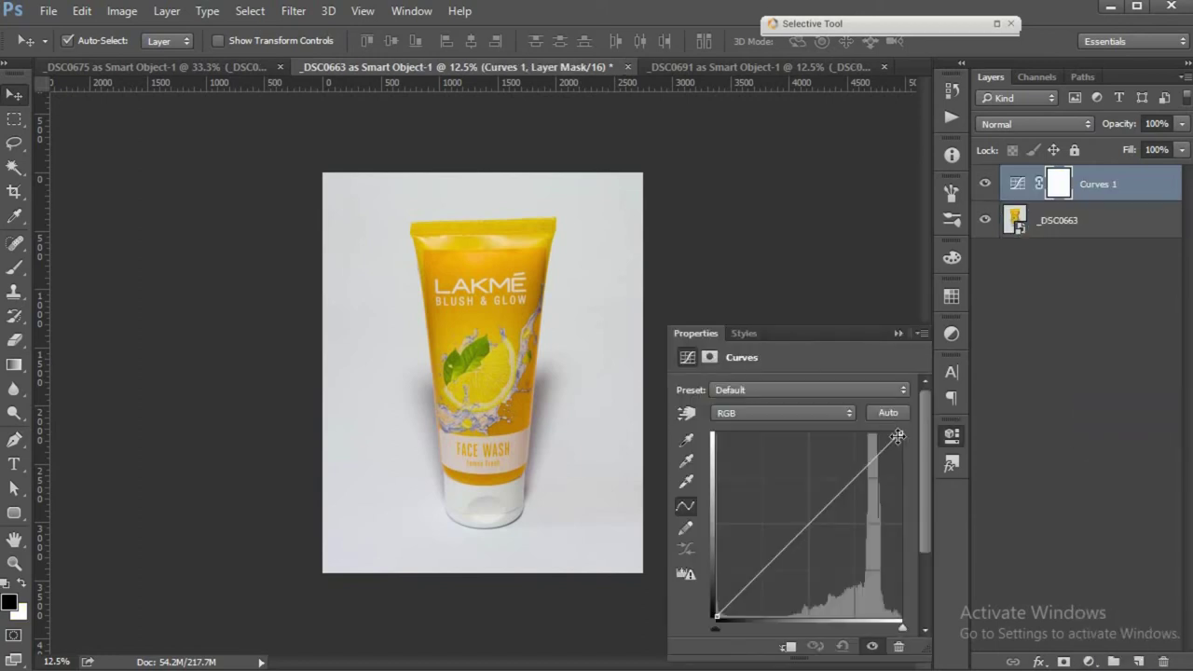
pyautogui.moveTo(901, 433); pyautogui.dragTo(868, 421)
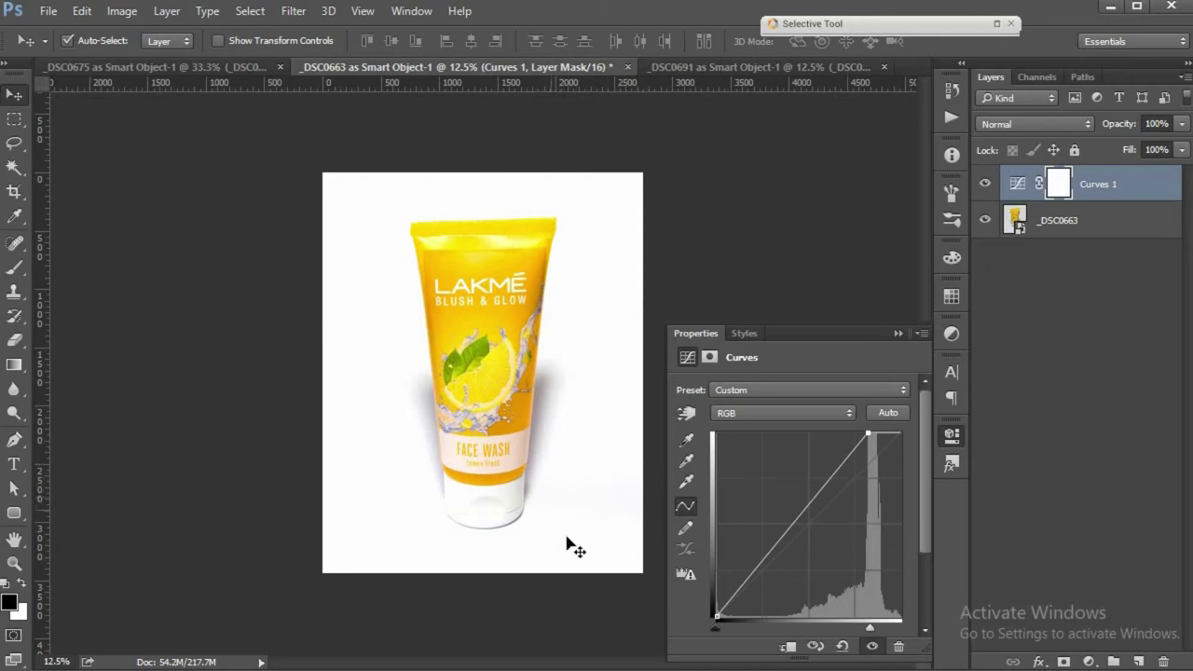
# Step: Create a new Layer 1 and move it above Curves 1 at the top of the stack
pyautogui.click(1072, 222)
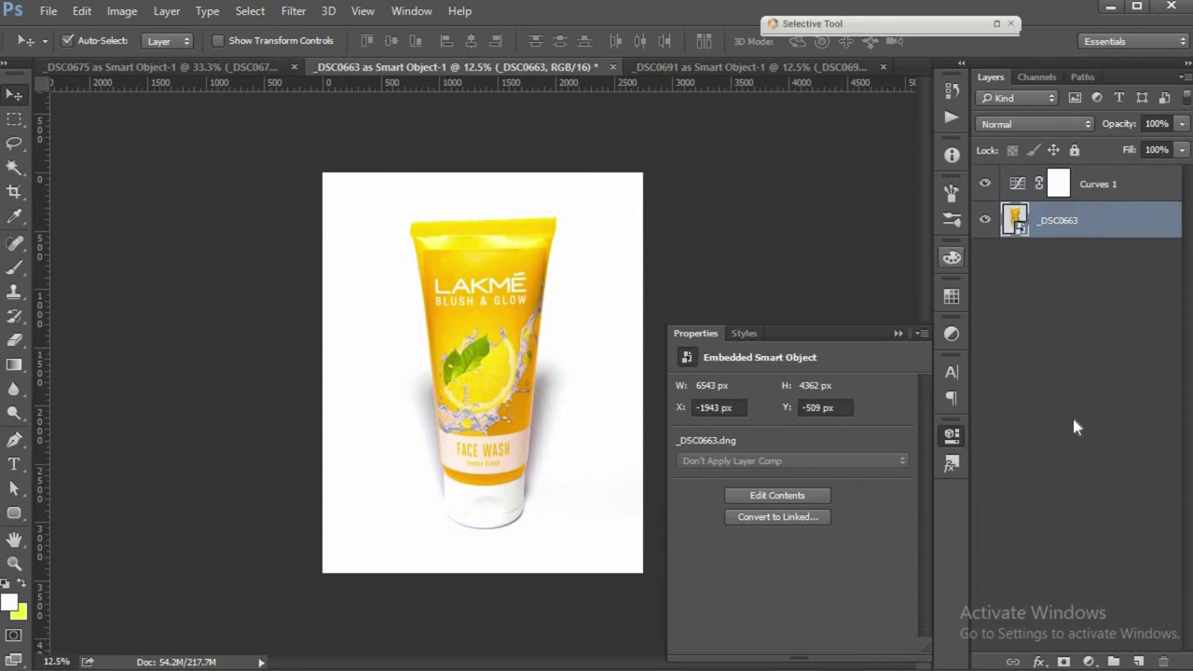
pyautogui.click(1138, 661)
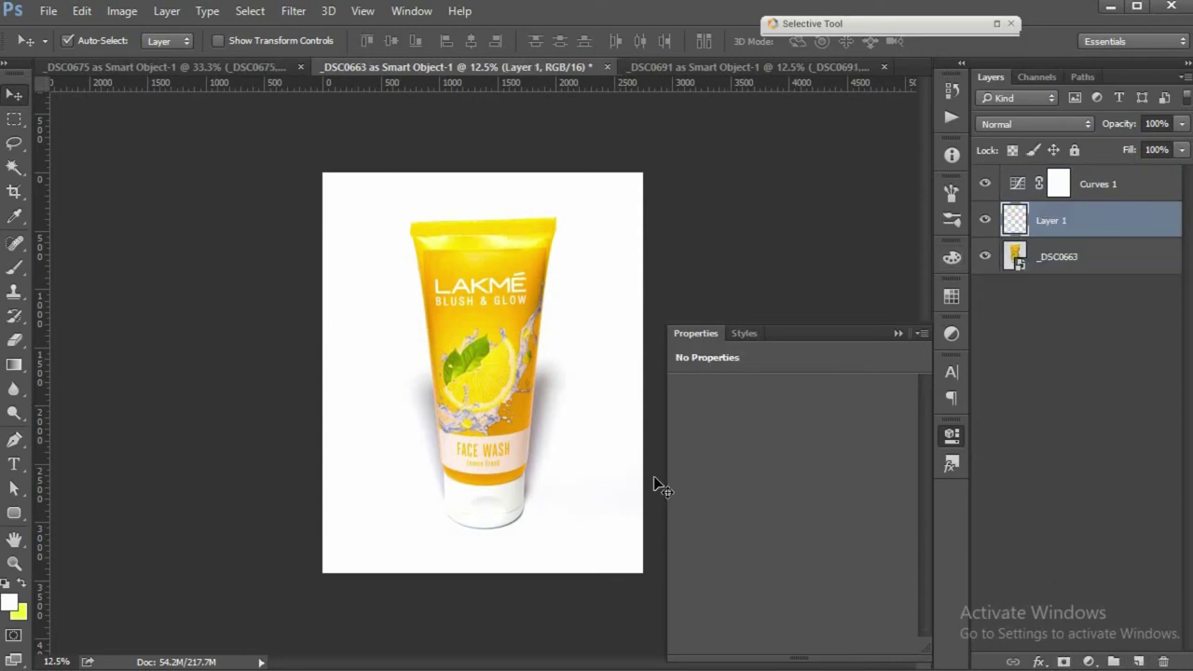
pyautogui.moveTo(1058, 229); pyautogui.dragTo(1058, 174)
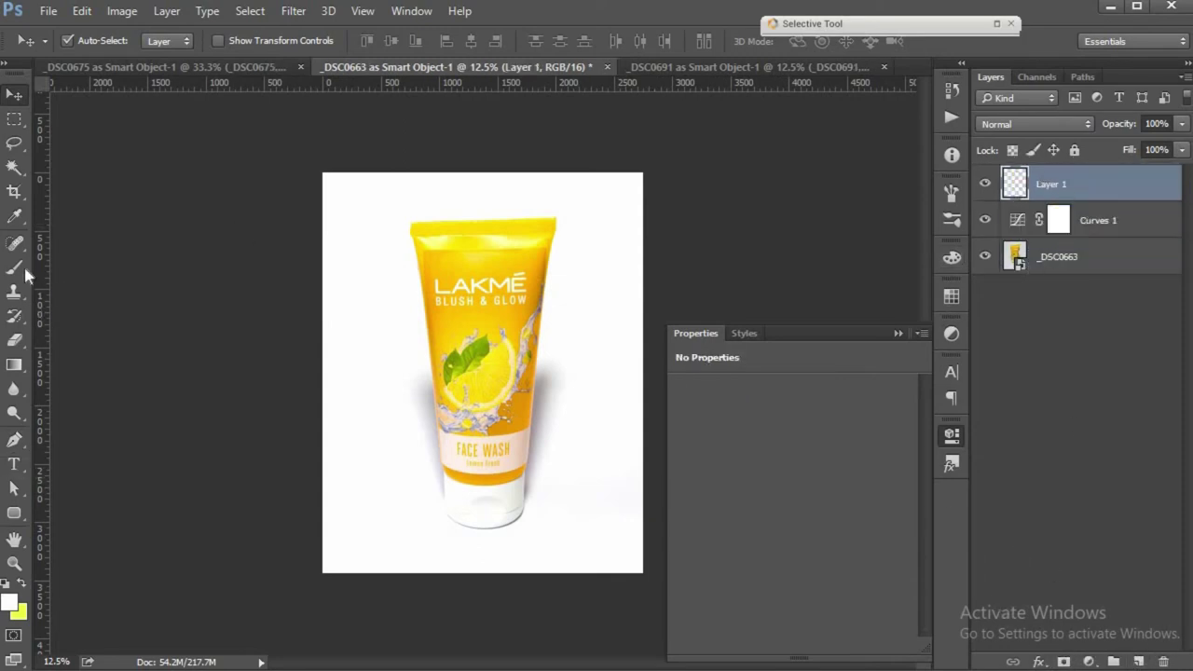
# Step: Set up a white brush at size 400, then switch to the _DSC0691 Glucon-D document
pyautogui.click(17, 269)
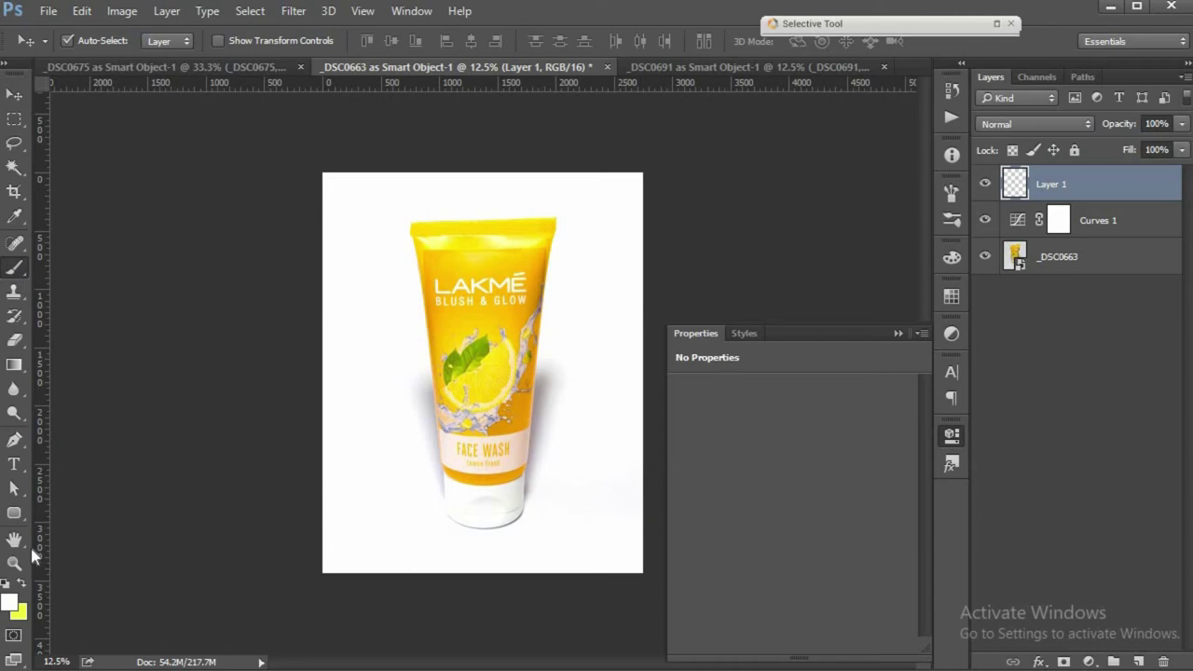
pyautogui.click(9, 603)
pyautogui.click(1081, 124)
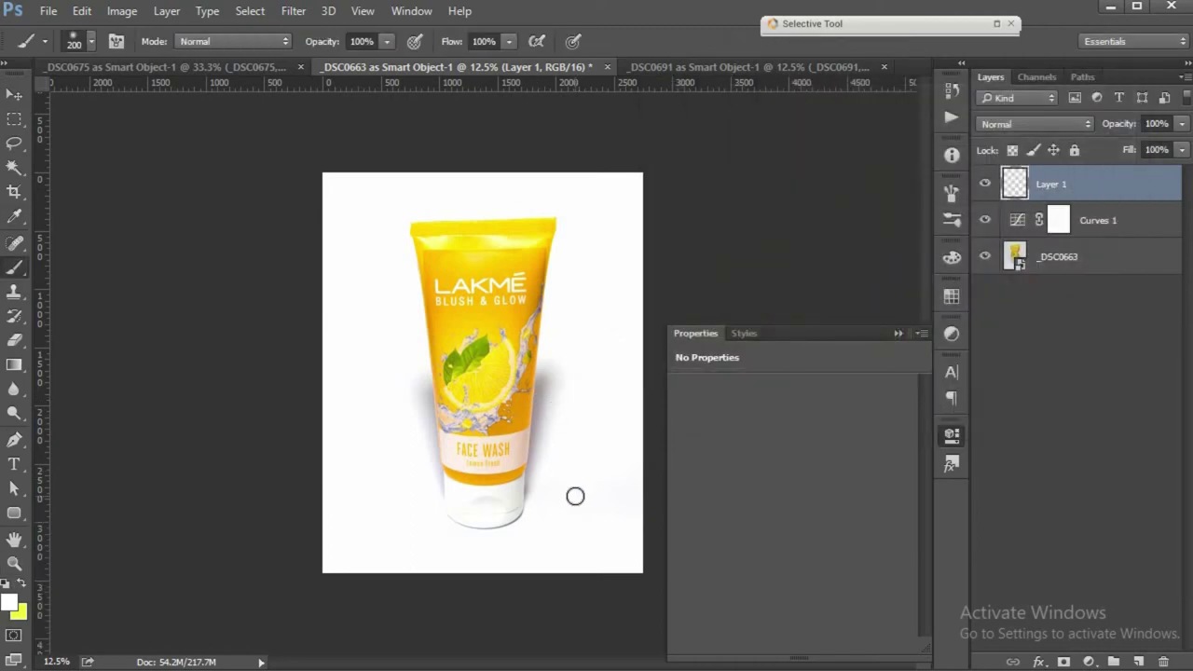
pyautogui.press(']')
pyautogui.press(']')
pyautogui.press(']')
pyautogui.click(14, 94)
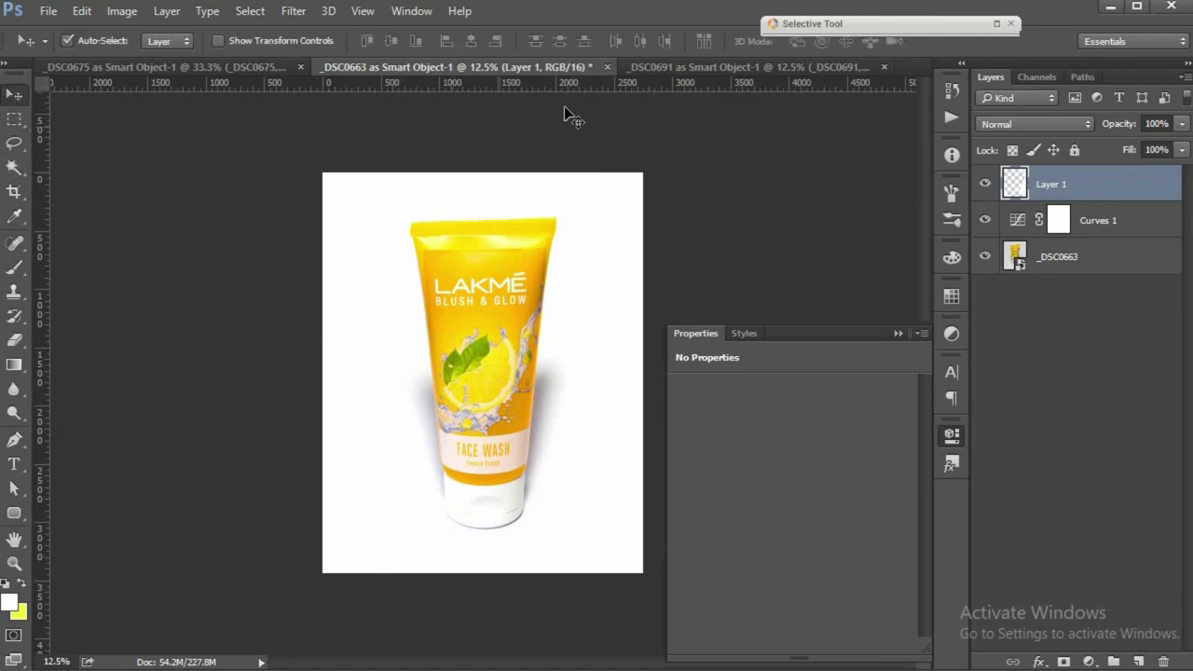
pyautogui.click(710, 69)
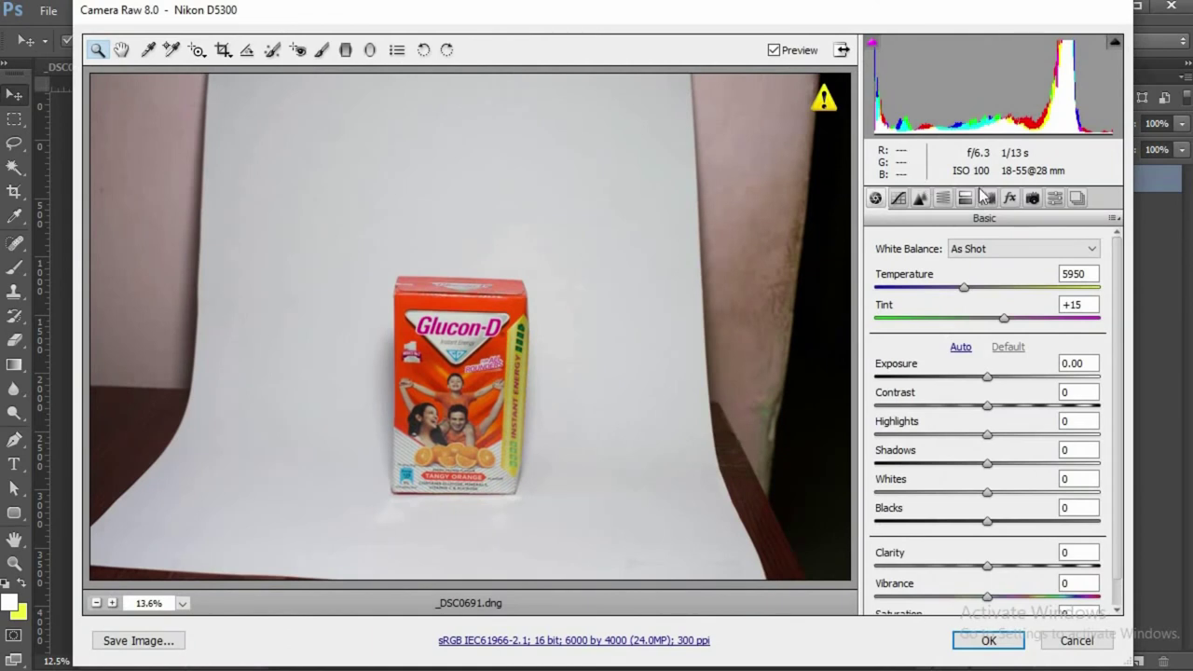
# Step: Enable Lens Profile Corrections and Remove Chromatic Aberration in Camera Raw
pyautogui.click(988, 197)
pyautogui.click(915, 268)
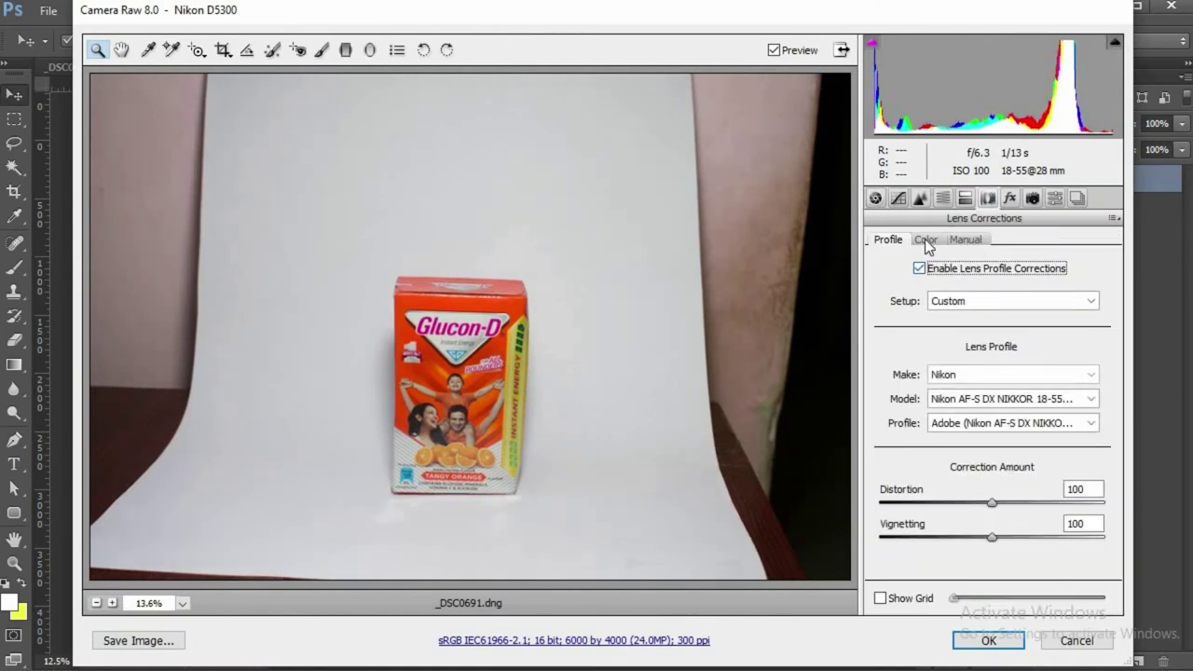
pyautogui.click(926, 239)
pyautogui.click(942, 270)
pyautogui.click(875, 198)
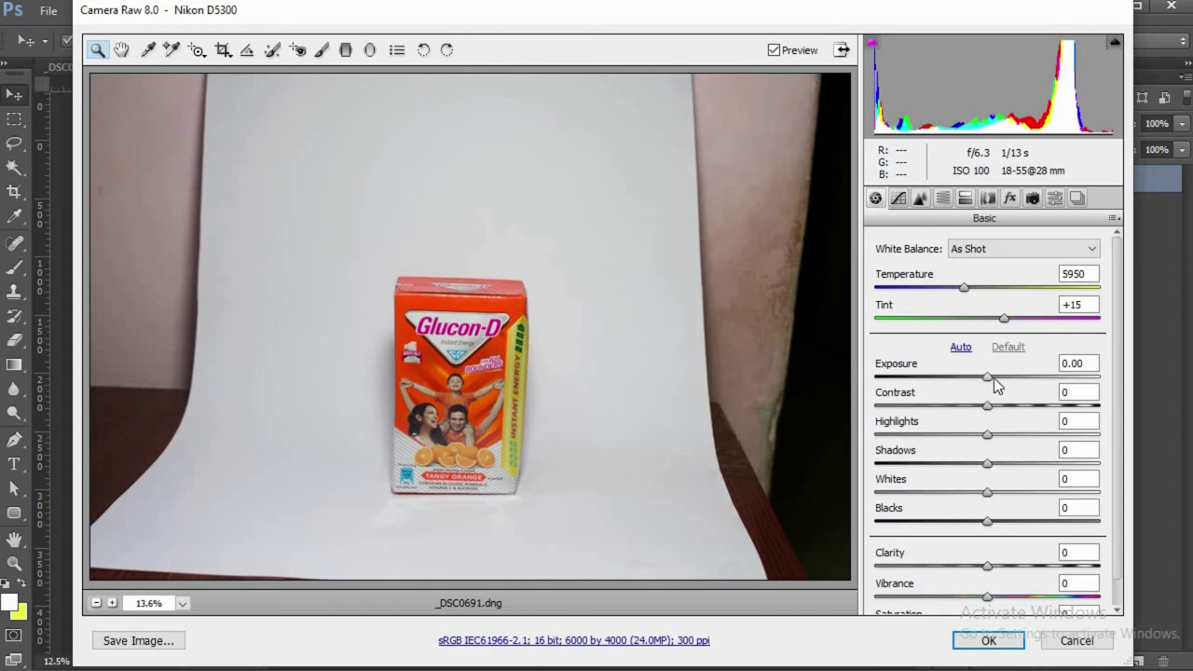
# Step: Set Exposure +0.15, Contrast +31, Highlights -14 and Shadows +25
pyautogui.moveTo(994, 378); pyautogui.dragTo(990, 378)
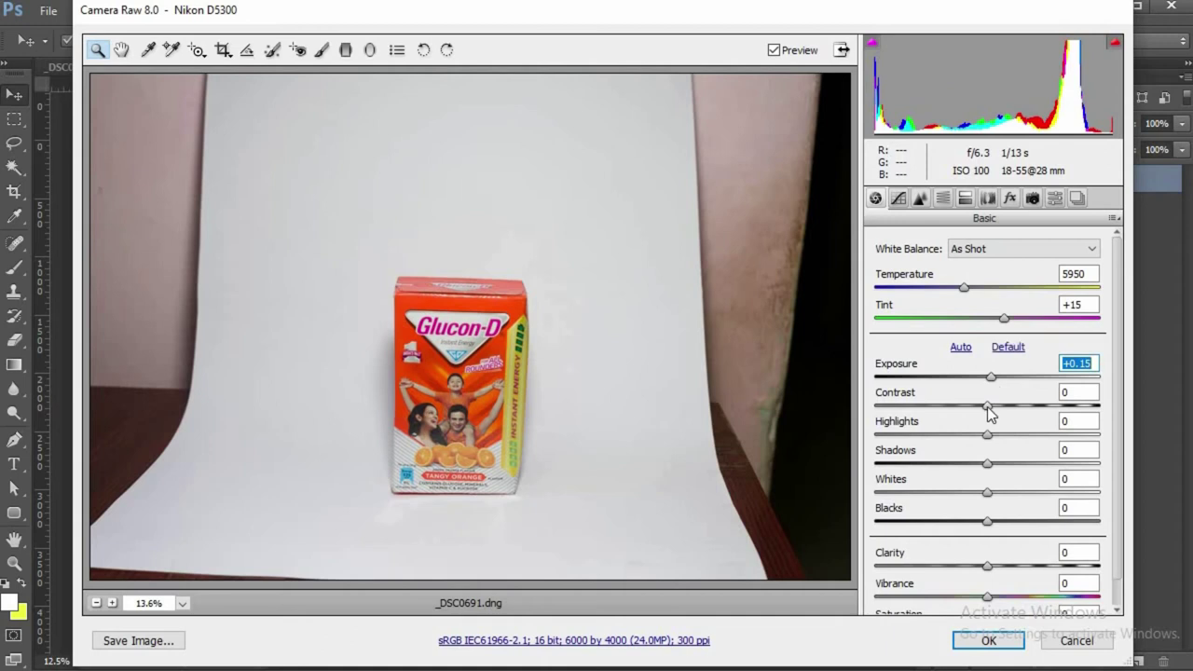
pyautogui.moveTo(988, 406); pyautogui.dragTo(1024, 410)
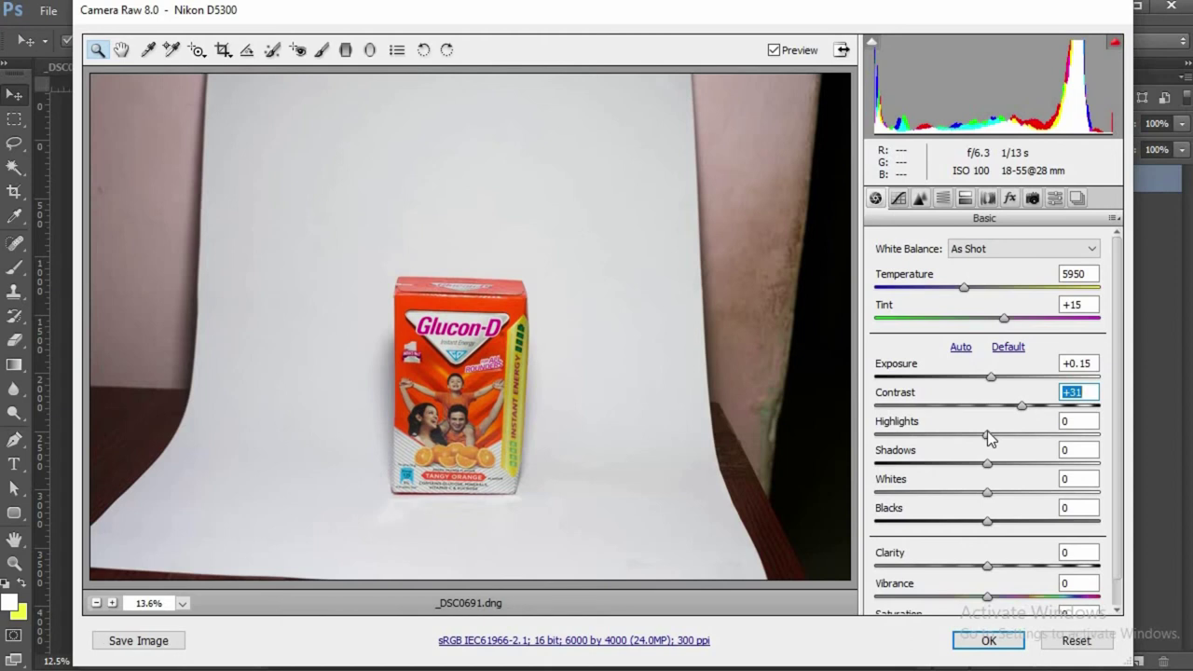
pyautogui.moveTo(988, 431); pyautogui.dragTo(972, 431)
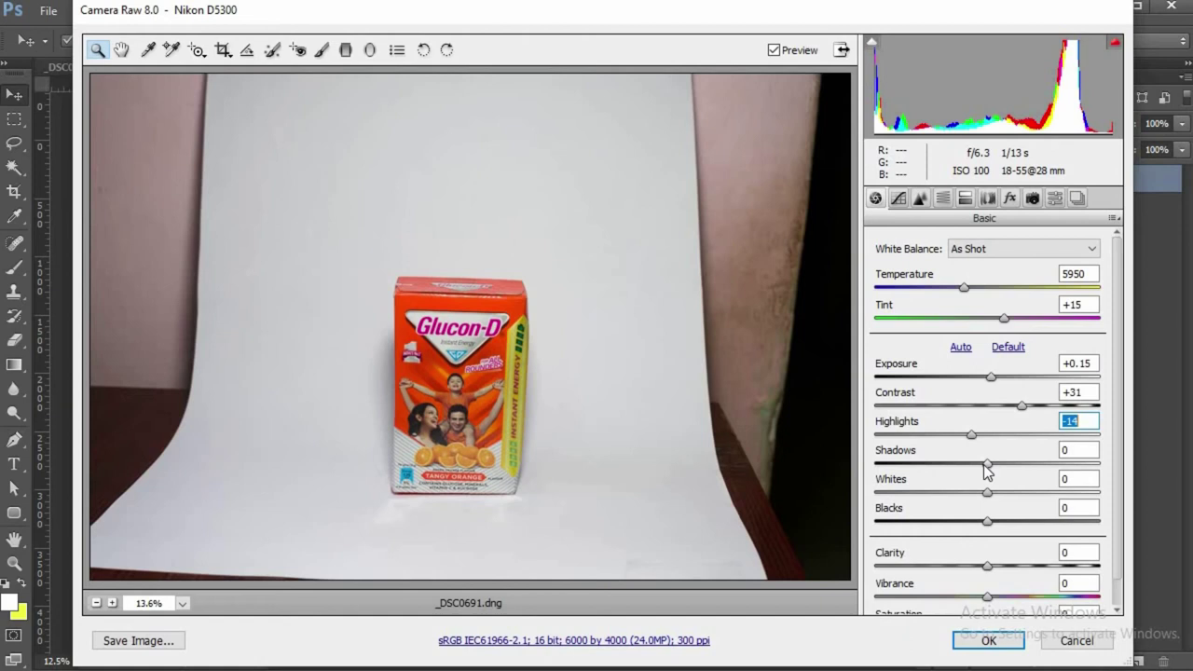
pyautogui.moveTo(987, 470); pyautogui.dragTo(996, 602)
pyautogui.scroll(-1, 1009, 554)
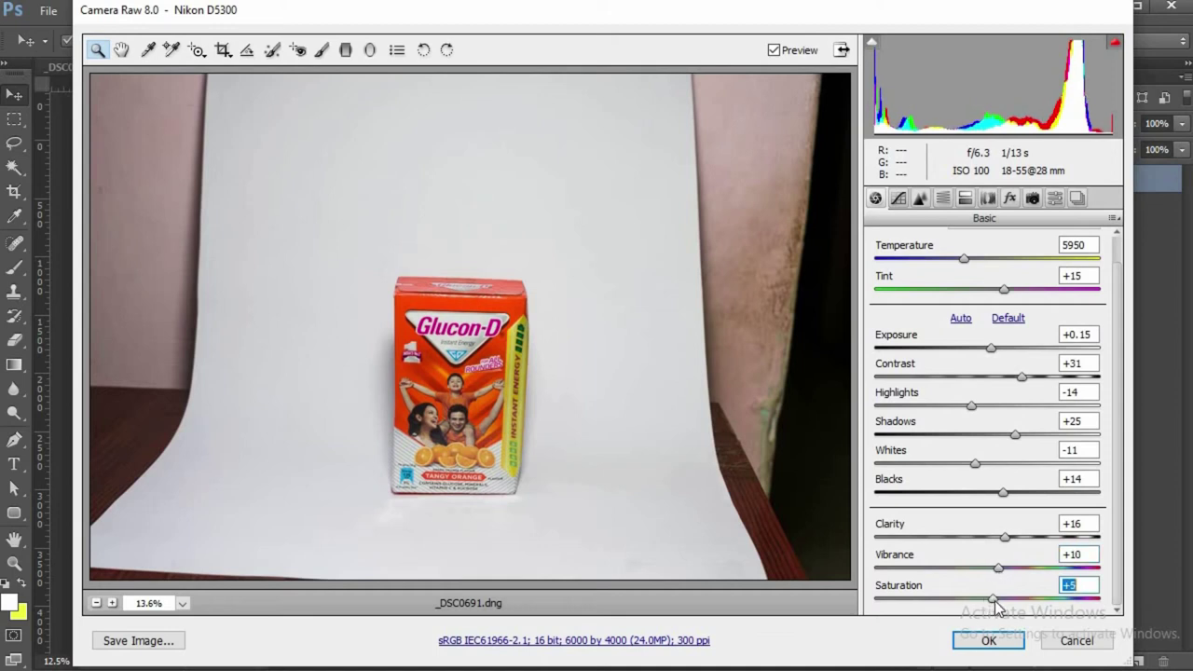
# Step: Review the Tone Curve and Detail settings, then apply the Camera Raw edits
pyautogui.click(894, 202)
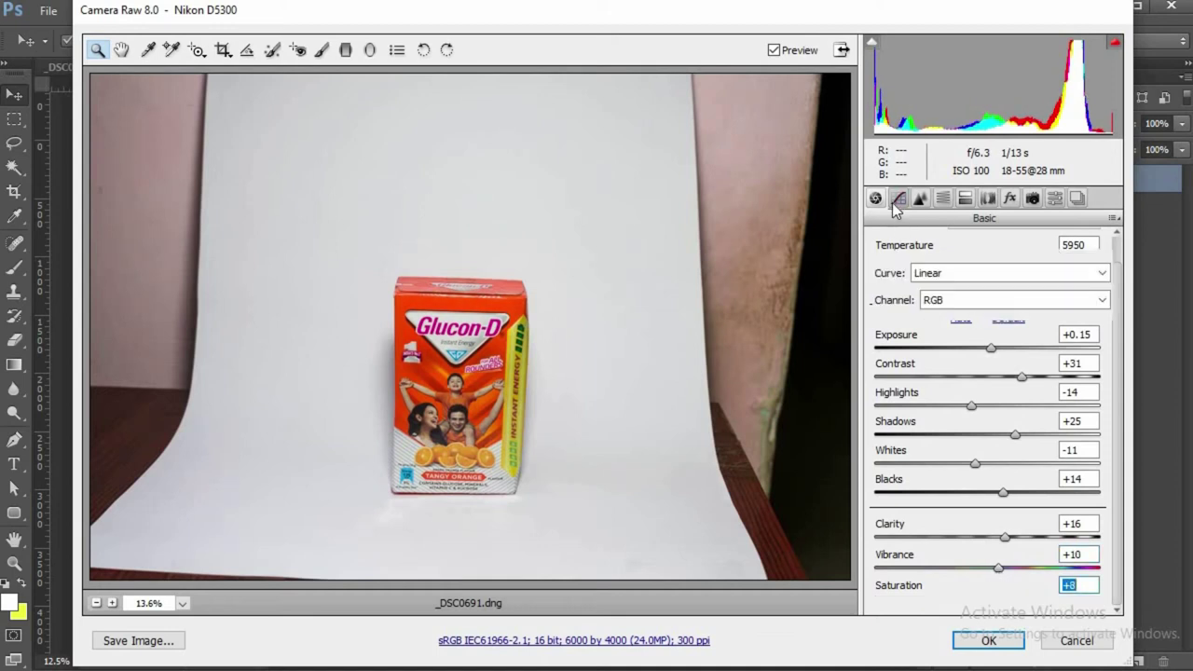
pyautogui.click(919, 200)
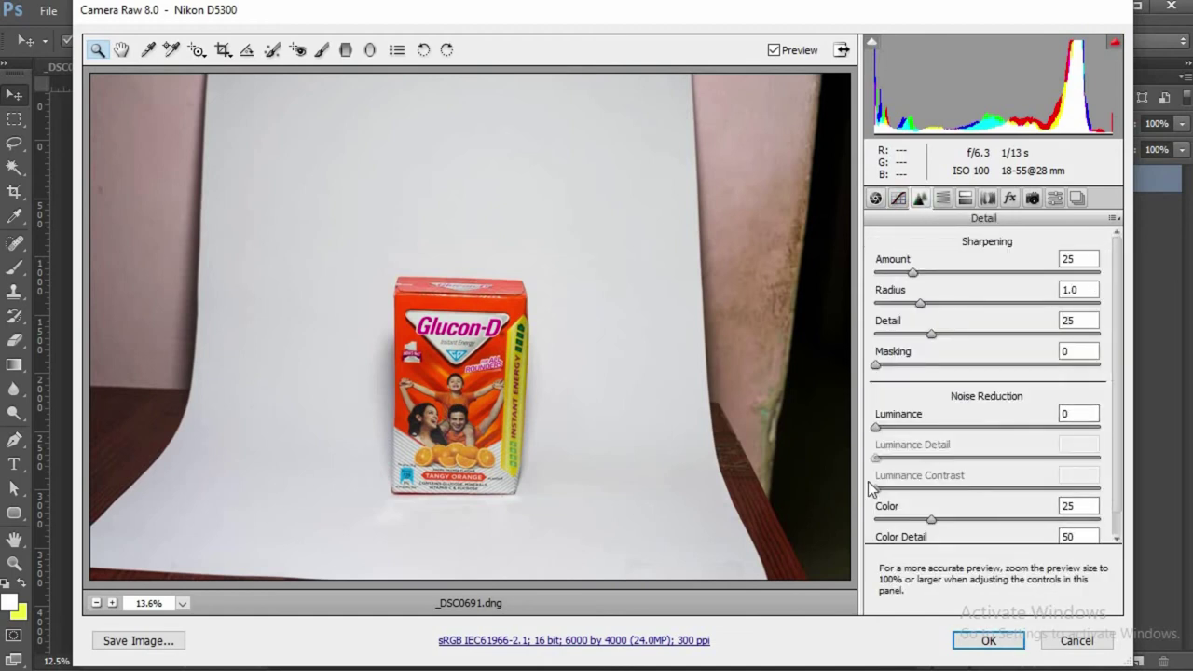
pyautogui.click(1016, 643)
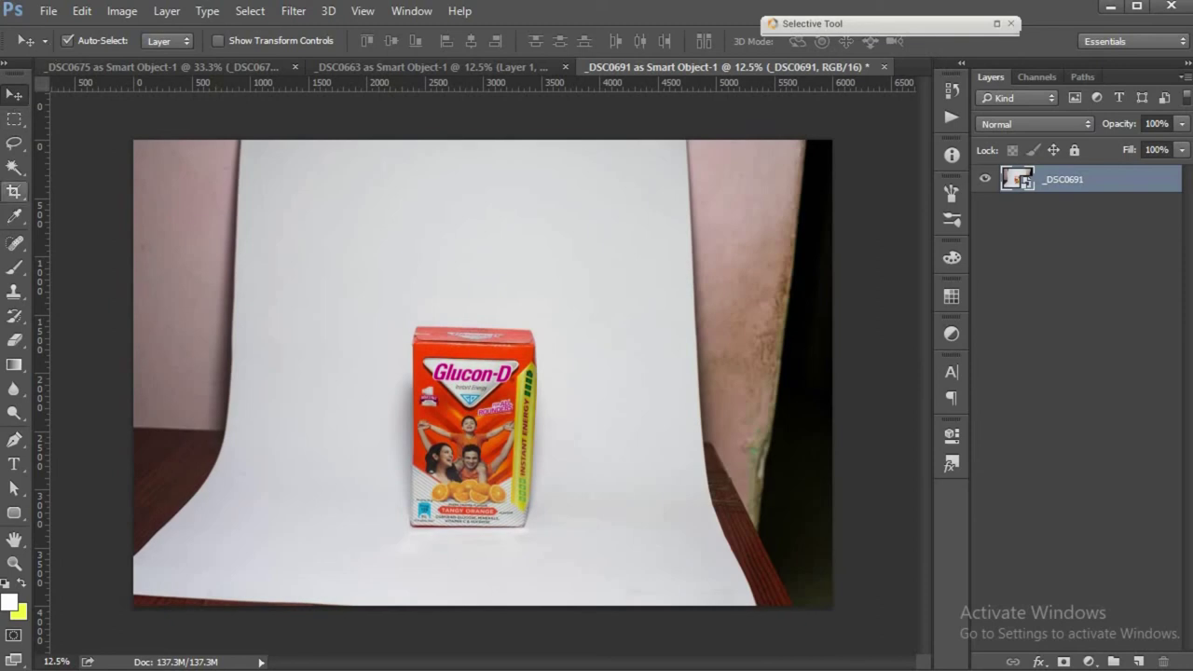
# Step: Crop the photo to a 4:5 portrait frame tightly around the Glucon-D box
pyautogui.press('c')
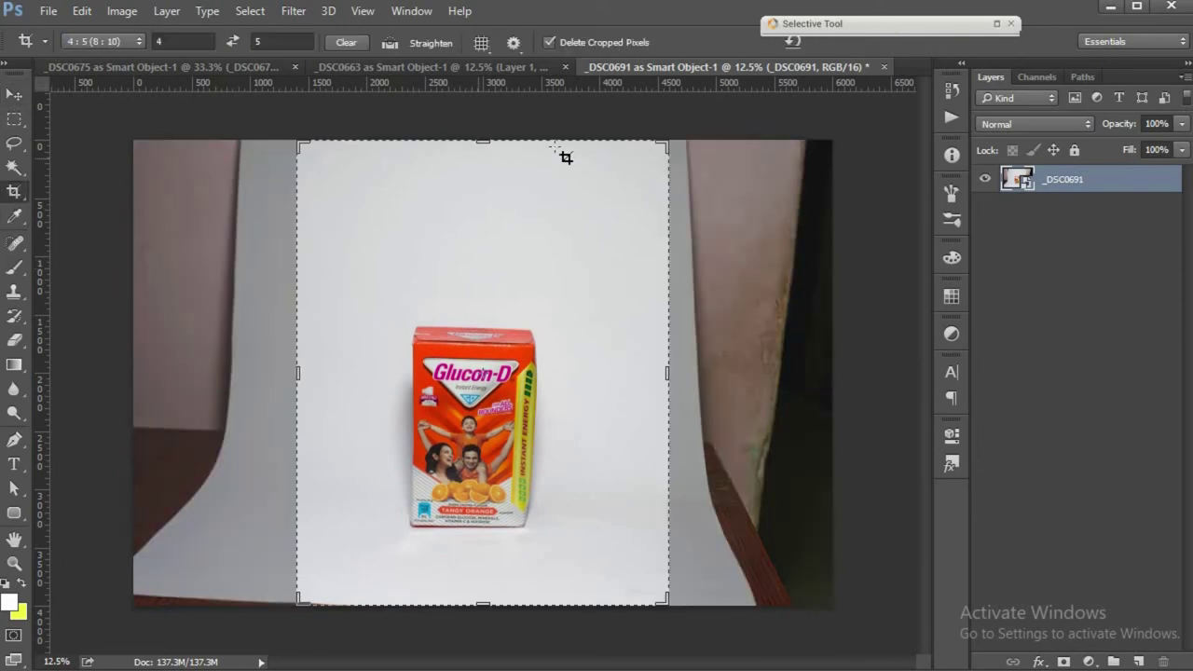
pyautogui.moveTo(565, 160); pyautogui.dragTo(530, 366)
pyautogui.press('Return')
pyautogui.press('v')
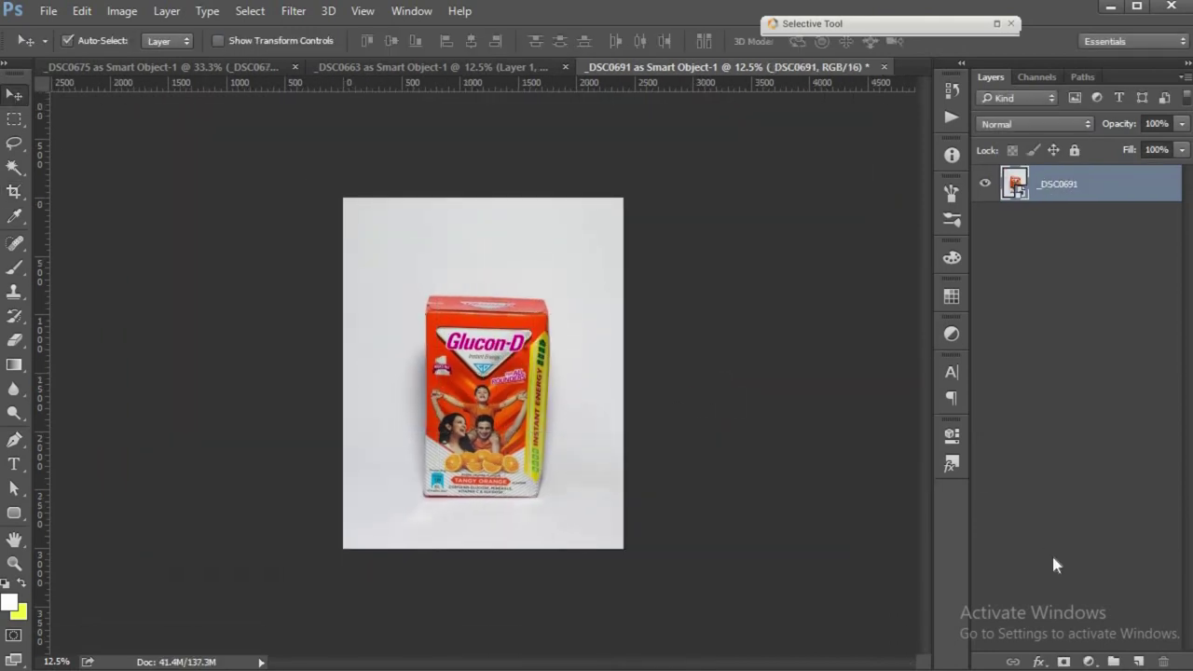
# Step: Add a Curves adjustment that turns the background white, plus an empty layer above it
pyautogui.click(1088, 661)
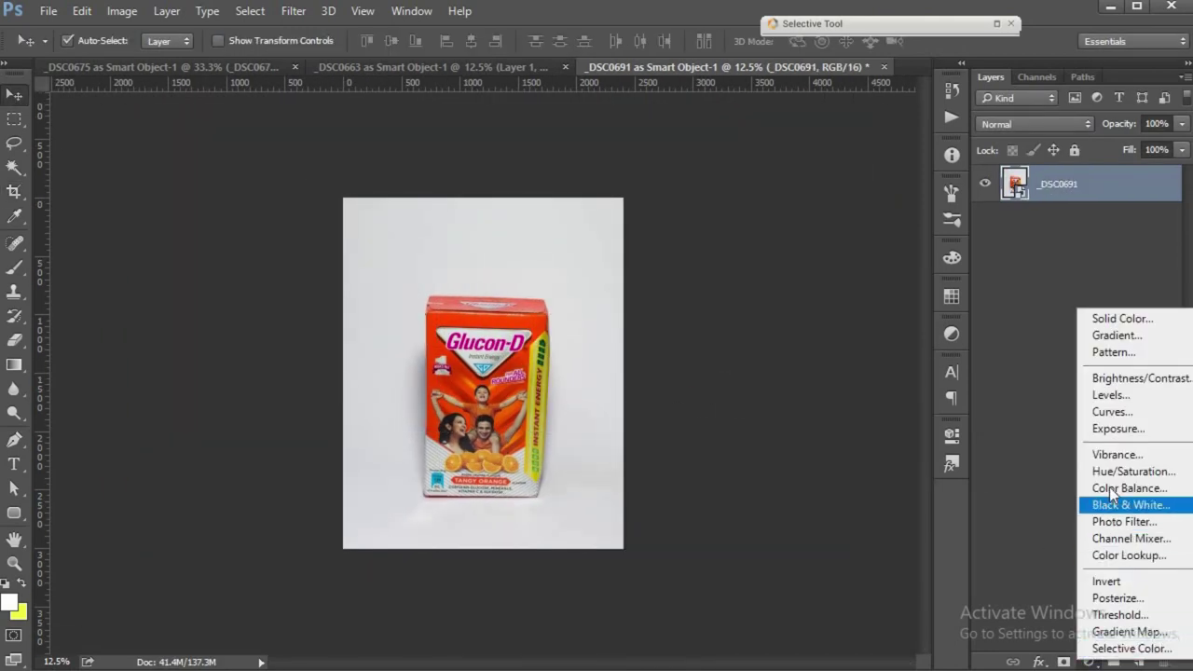
pyautogui.click(1113, 411)
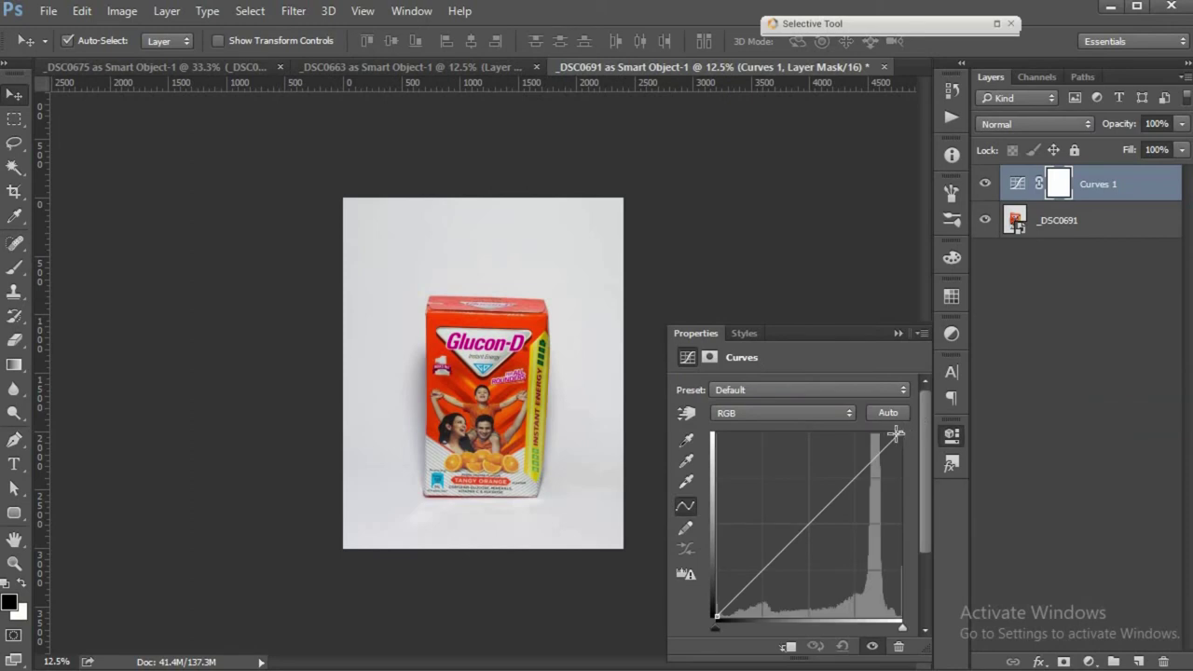
pyautogui.moveTo(895, 433); pyautogui.dragTo(871, 430)
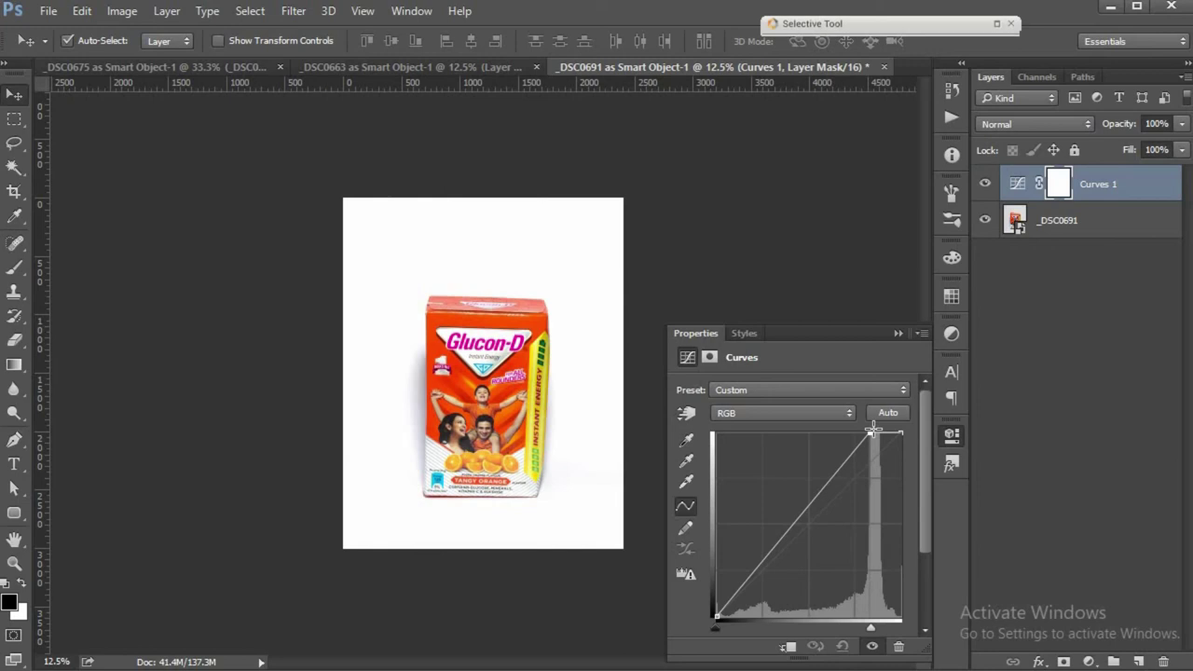
pyautogui.moveTo(873, 428); pyautogui.dragTo(870, 432)
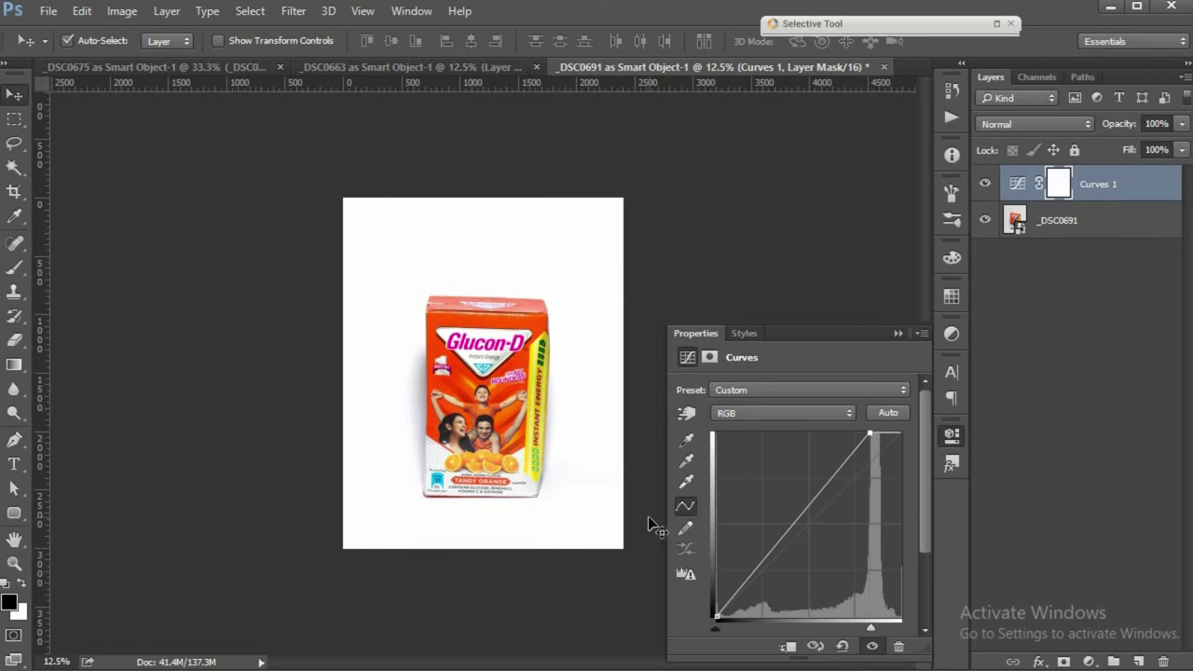
pyautogui.click(1139, 661)
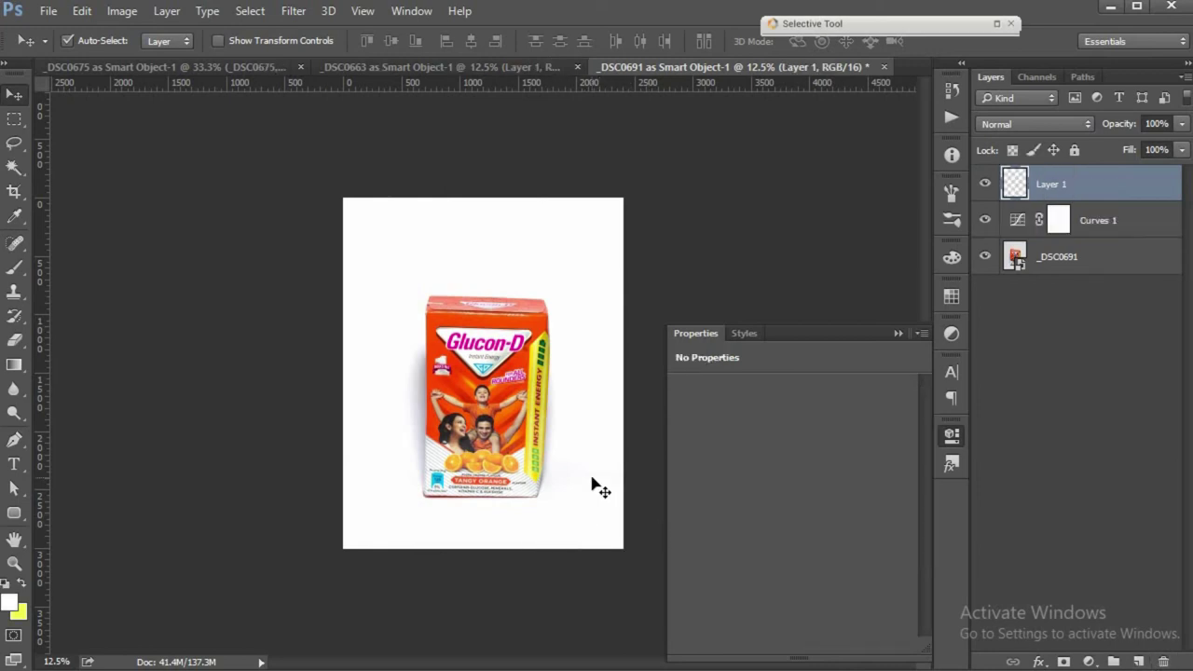
pyautogui.click(14, 268)
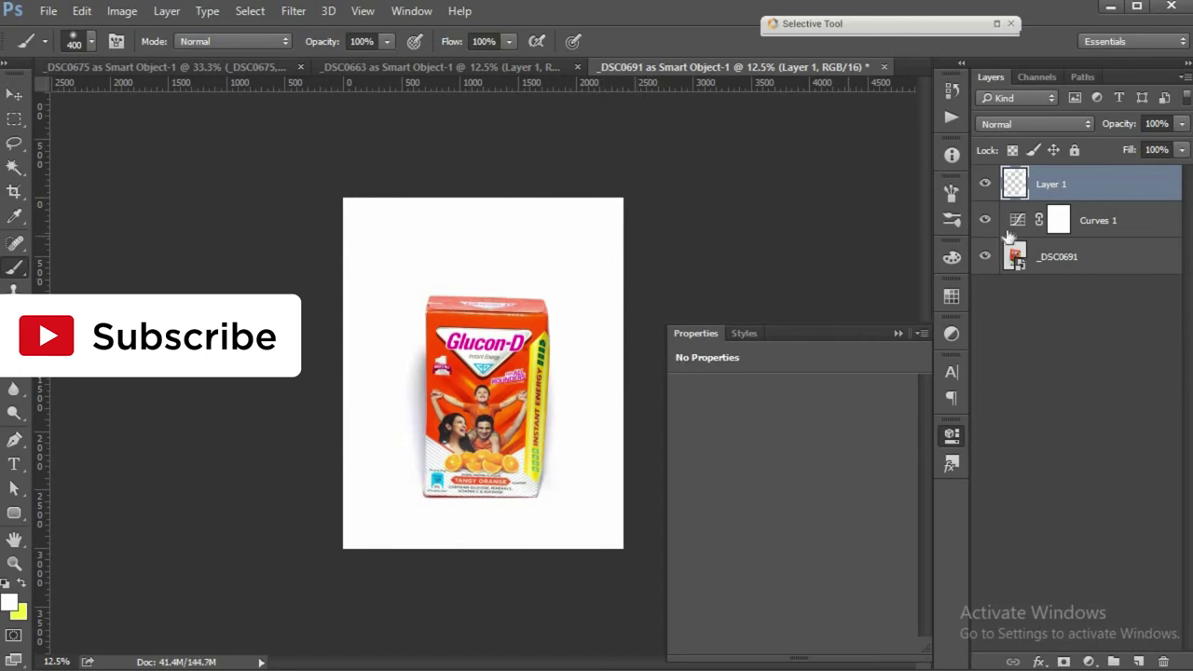
pyautogui.click(1042, 261)
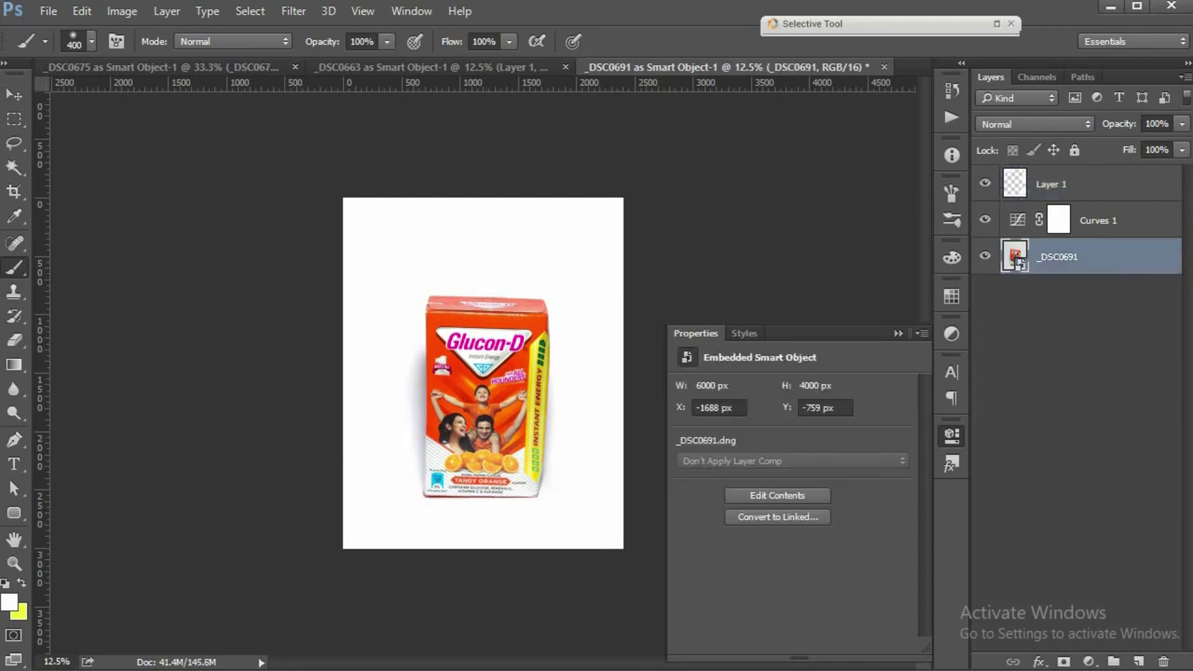
pyautogui.click(12, 606)
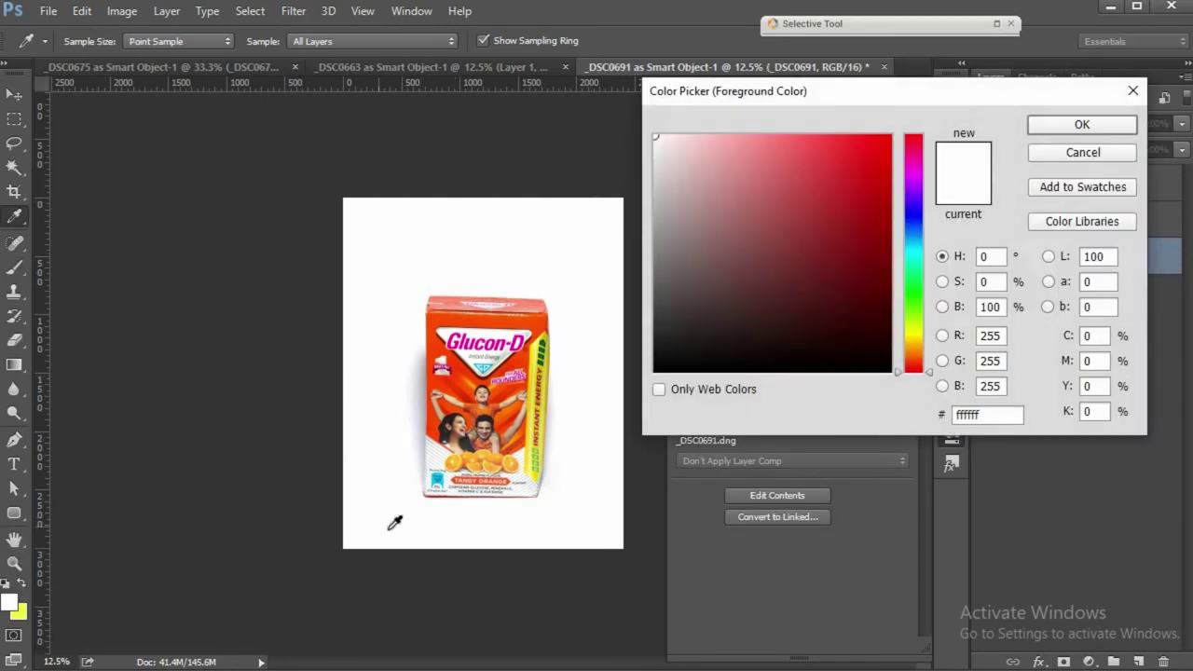
pyautogui.click(1083, 153)
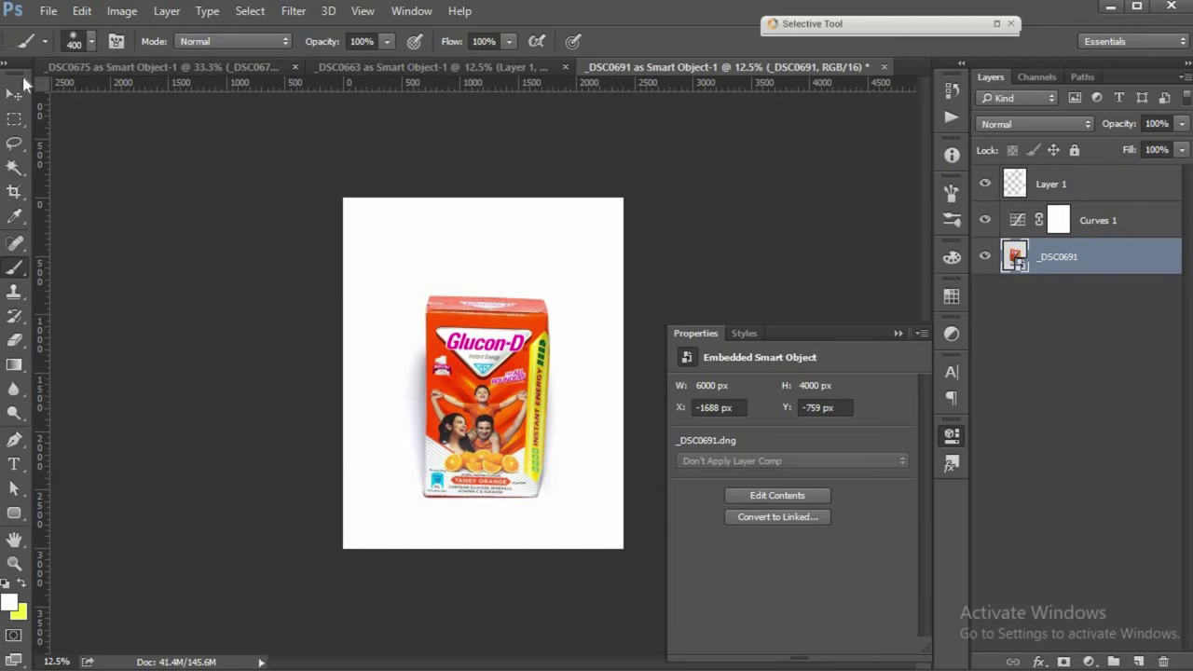
pyautogui.click(14, 94)
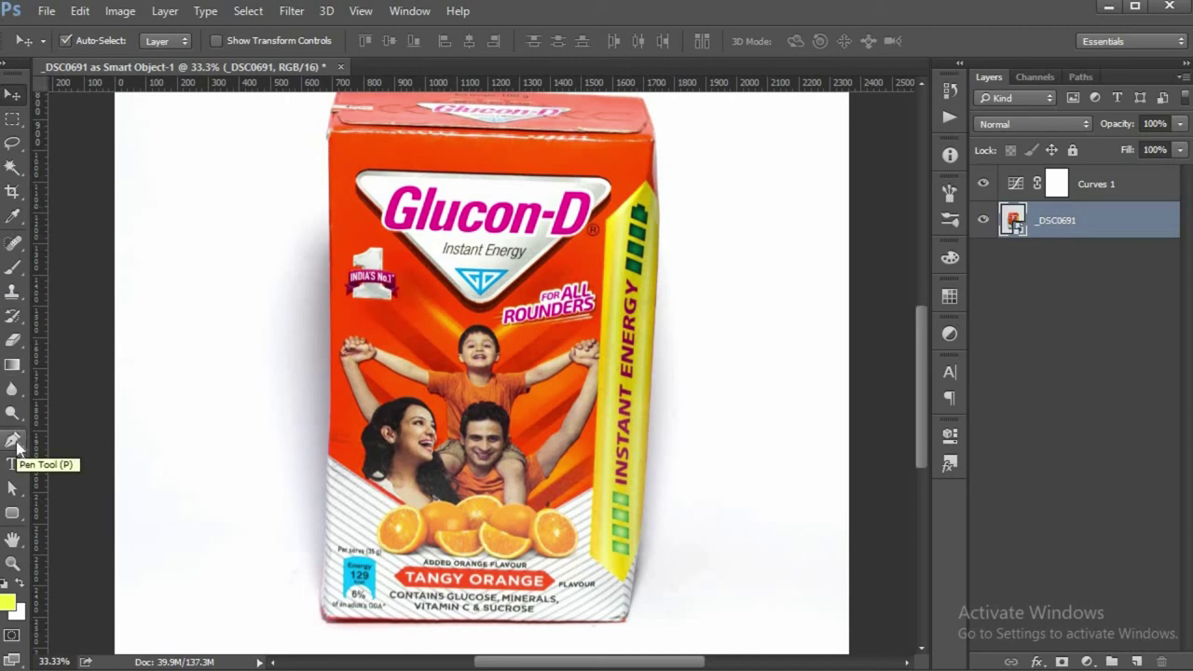
# Step: Select the Pen tool and set its mode to Path
pyautogui.click(13, 442)
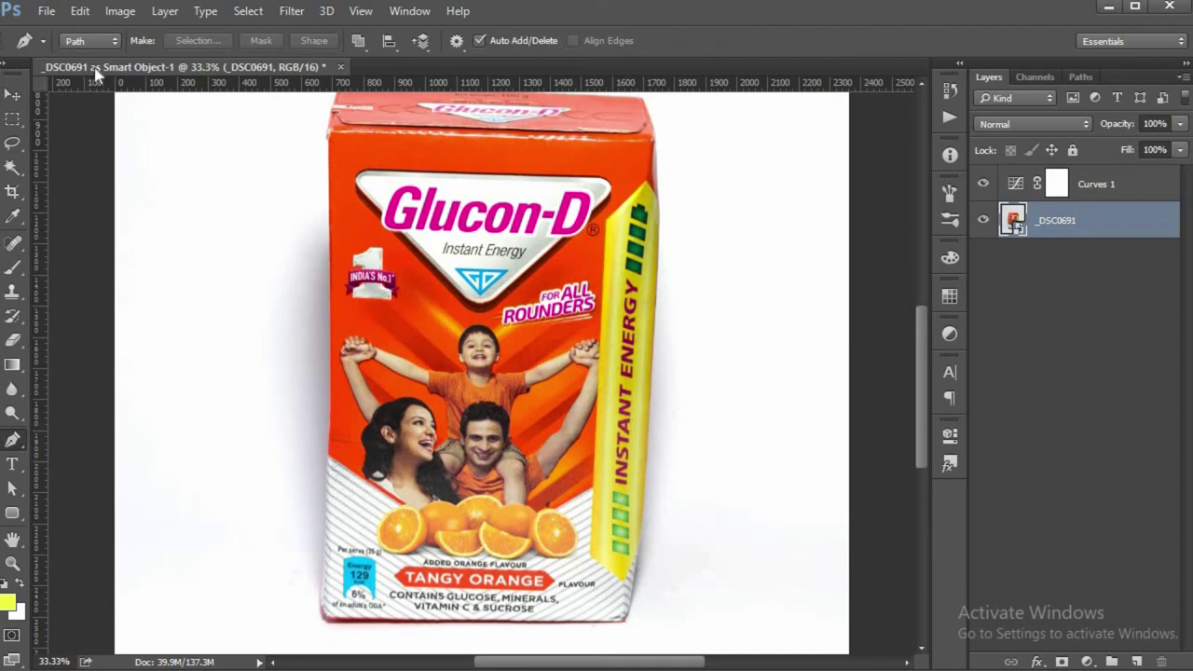
pyautogui.click(101, 42)
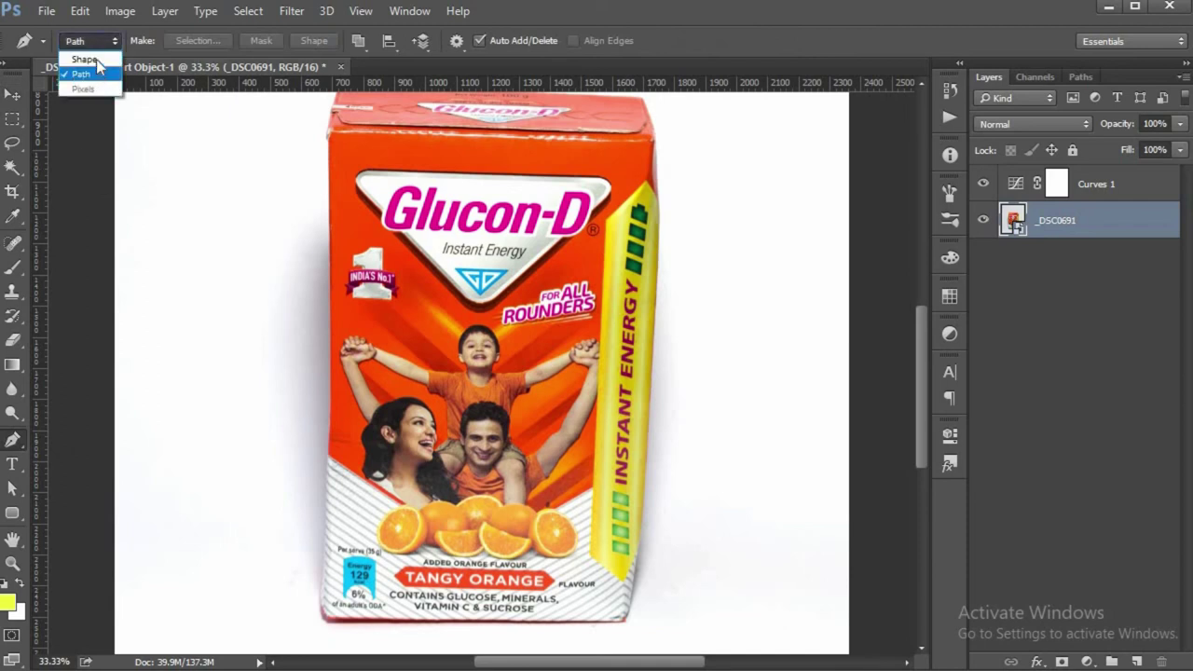
pyautogui.click(99, 77)
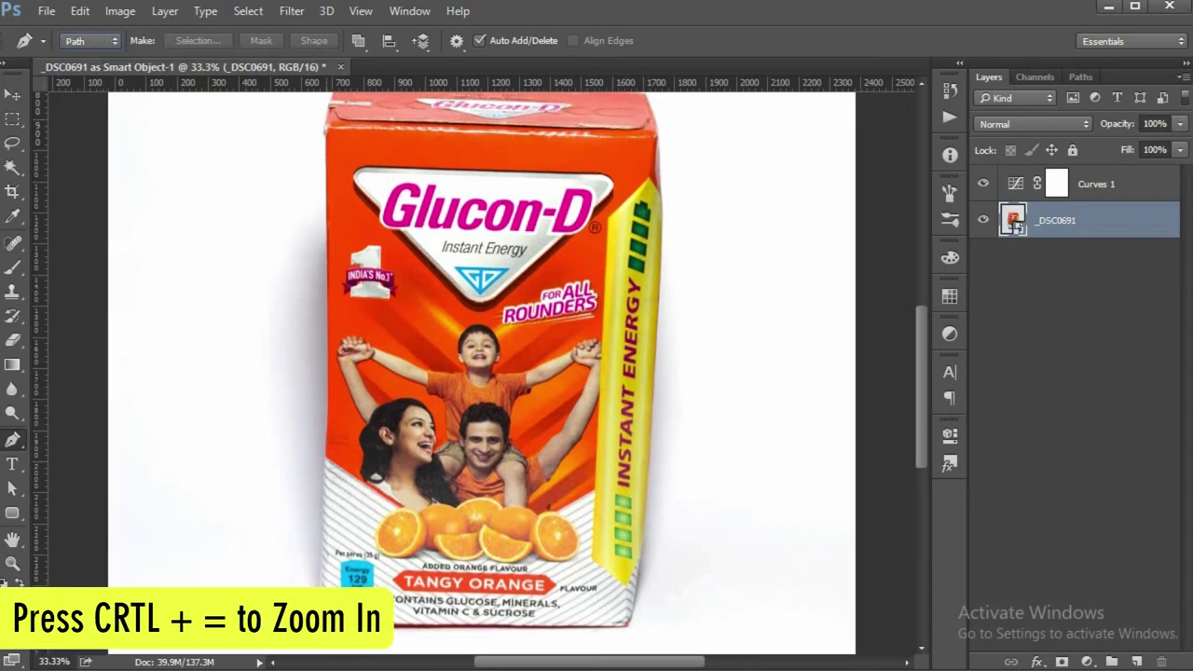
# Step: Zoom to 100% on the Glucon-D box's bottom-left corner
pyautogui.hotkey('ctrl', '=')
pyautogui.scroll(-5, 348, 362)
pyautogui.hscroll(-2, 349, 361)
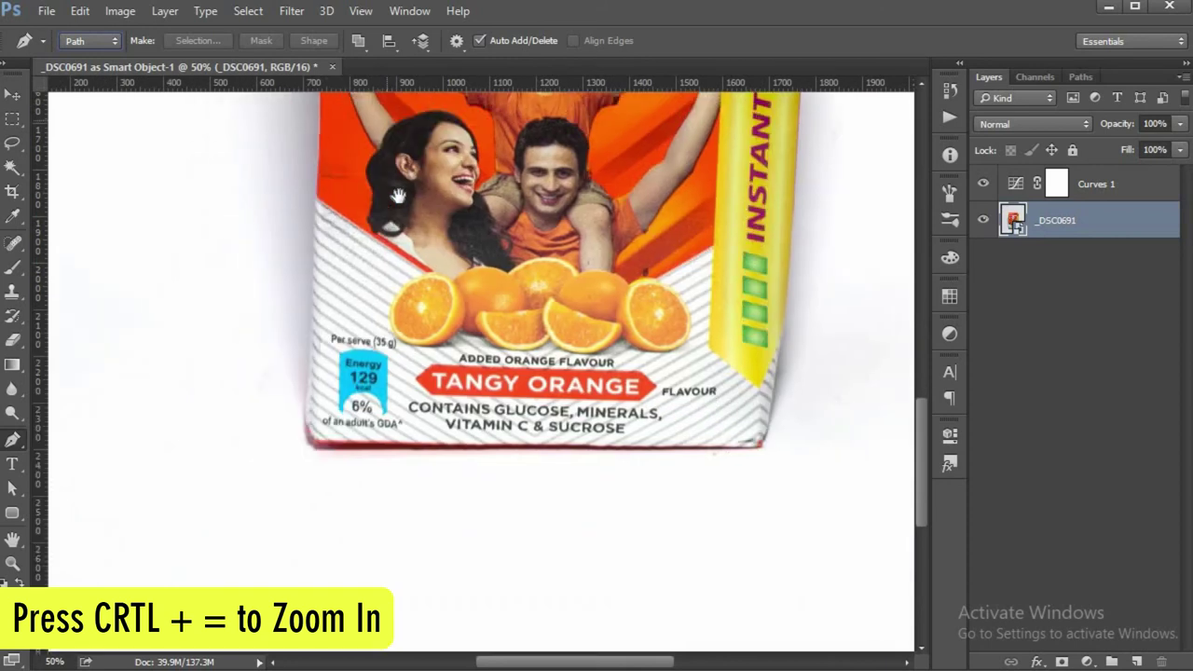
pyautogui.hotkey('ctrl', '=')
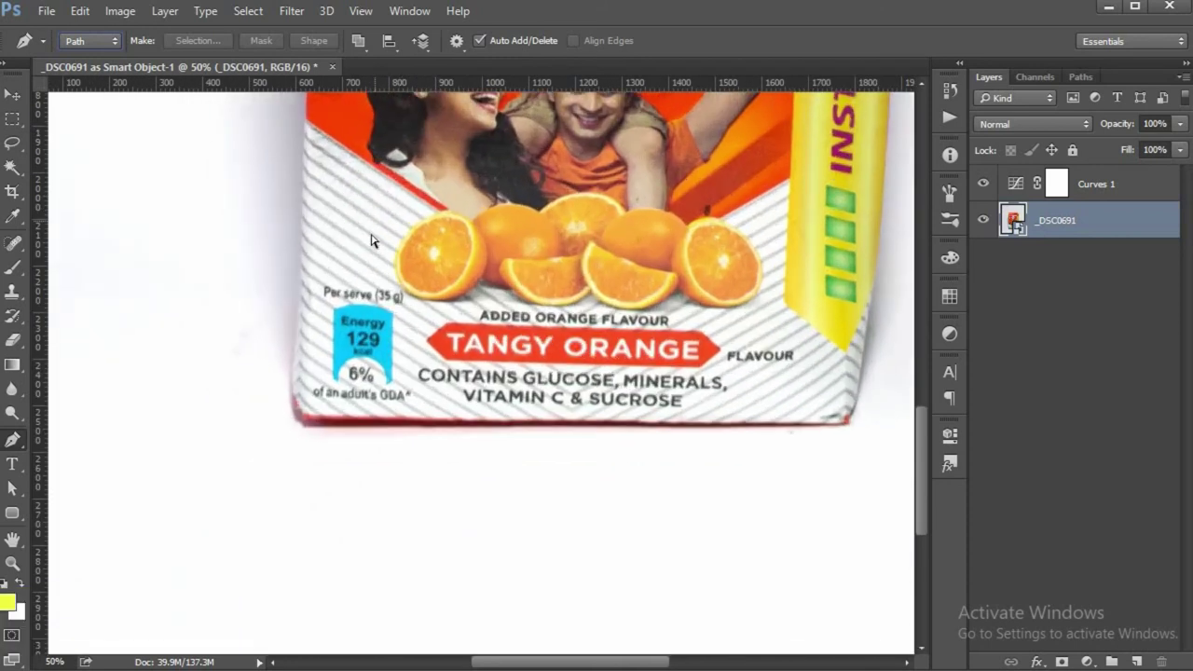
pyautogui.hotkey('ctrl', '=')
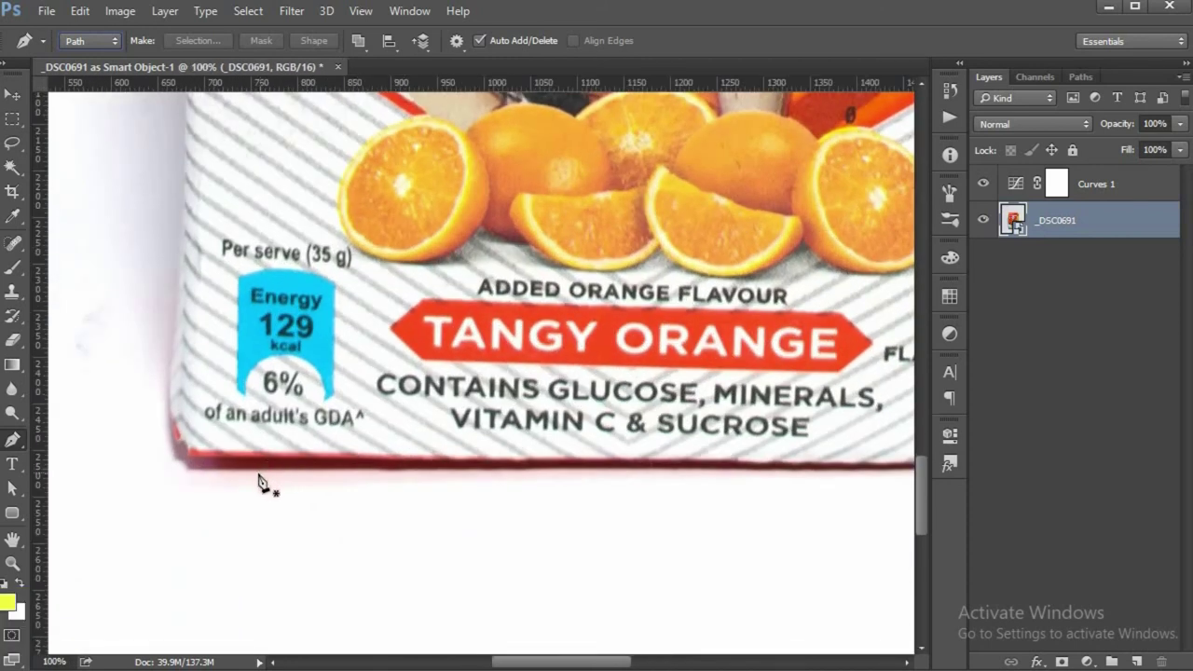
# Step: Start the path at the box's bottom-left corner and curve it up the left edge
pyautogui.click(196, 459)
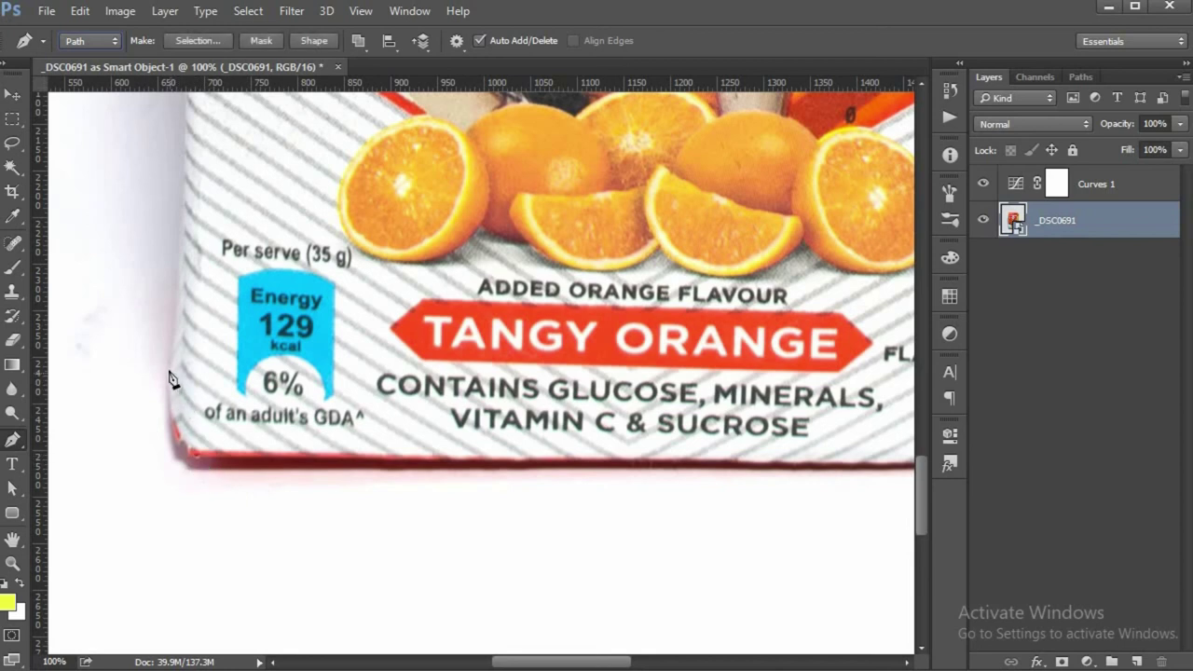
pyautogui.moveTo(170, 360); pyautogui.dragTo(182, 244)
pyautogui.keyDown('alt'); pyautogui.click(169, 360); pyautogui.keyUp('alt')
pyautogui.scroll(5, 189, 128)
pyautogui.scroll(10, 236, 194)
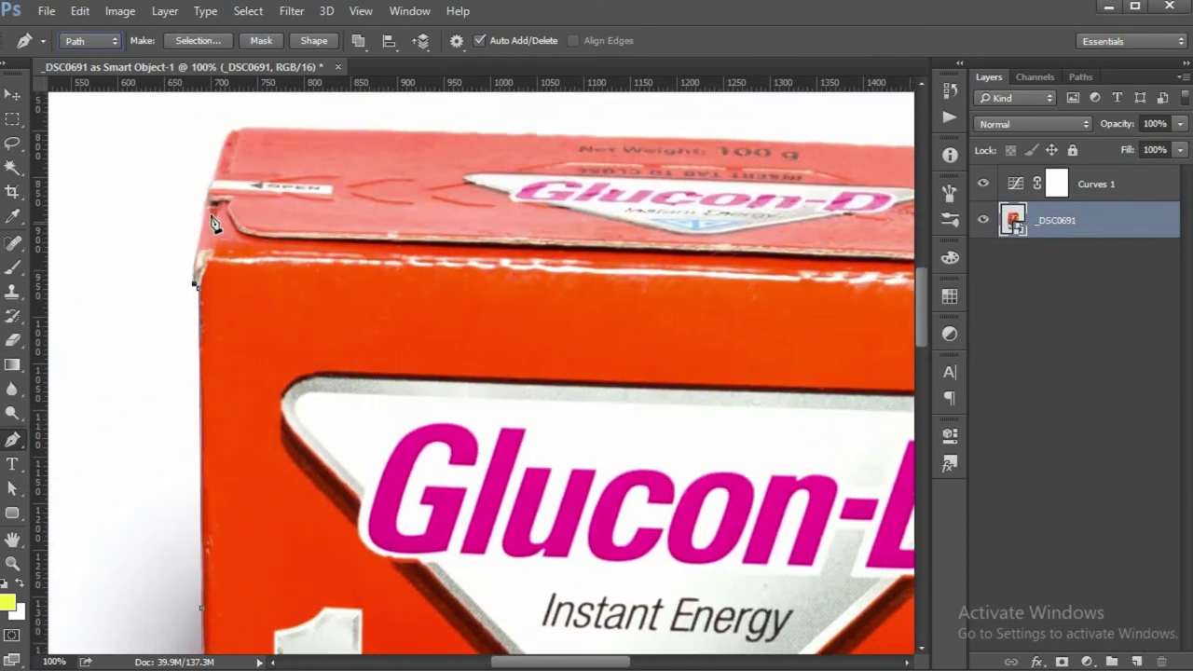
# Step: Place anchors at the top-left corner, the lid's upper corner and along the top edge
pyautogui.click(204, 207)
pyautogui.click(224, 135)
pyautogui.click(234, 127)
pyautogui.moveTo(265, 131); pyautogui.dragTo(285, 136)
pyautogui.click(629, 137)
# Step: Anchor the box's top-right corner and curve the path down around it
pyautogui.moveTo(616, 154); pyautogui.dragTo(641, 202)
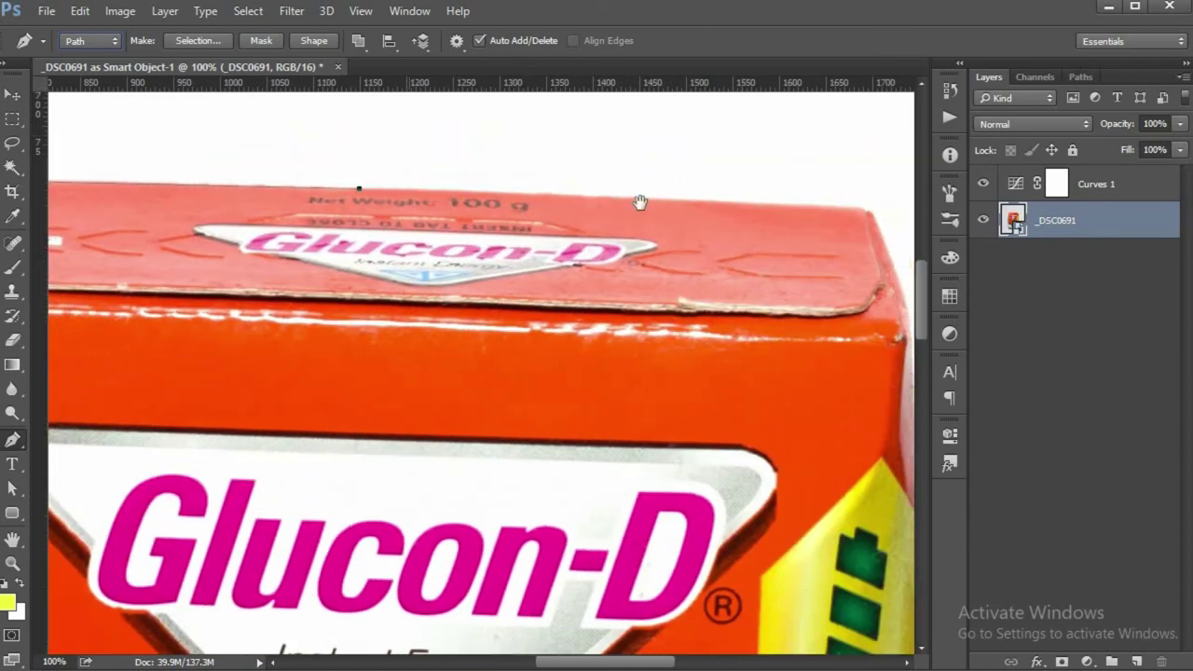
pyautogui.click(858, 208)
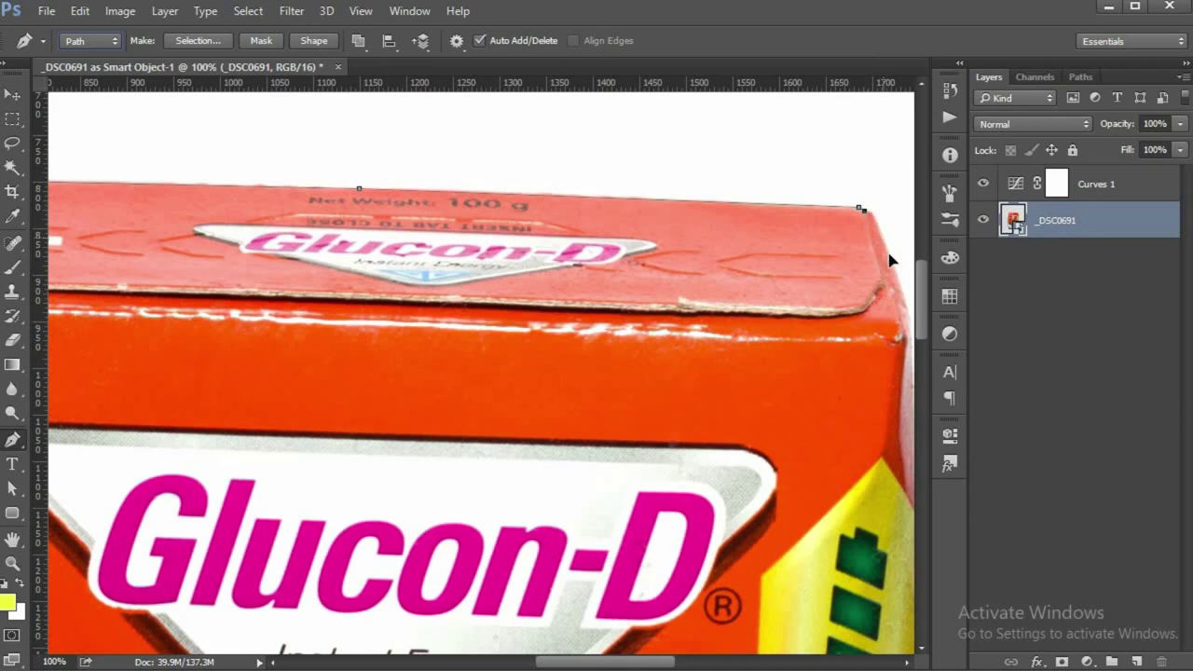
pyautogui.moveTo(884, 237); pyautogui.dragTo(891, 264)
pyautogui.hscroll(4, 793, 270)
pyautogui.scroll(-1, 793, 270)
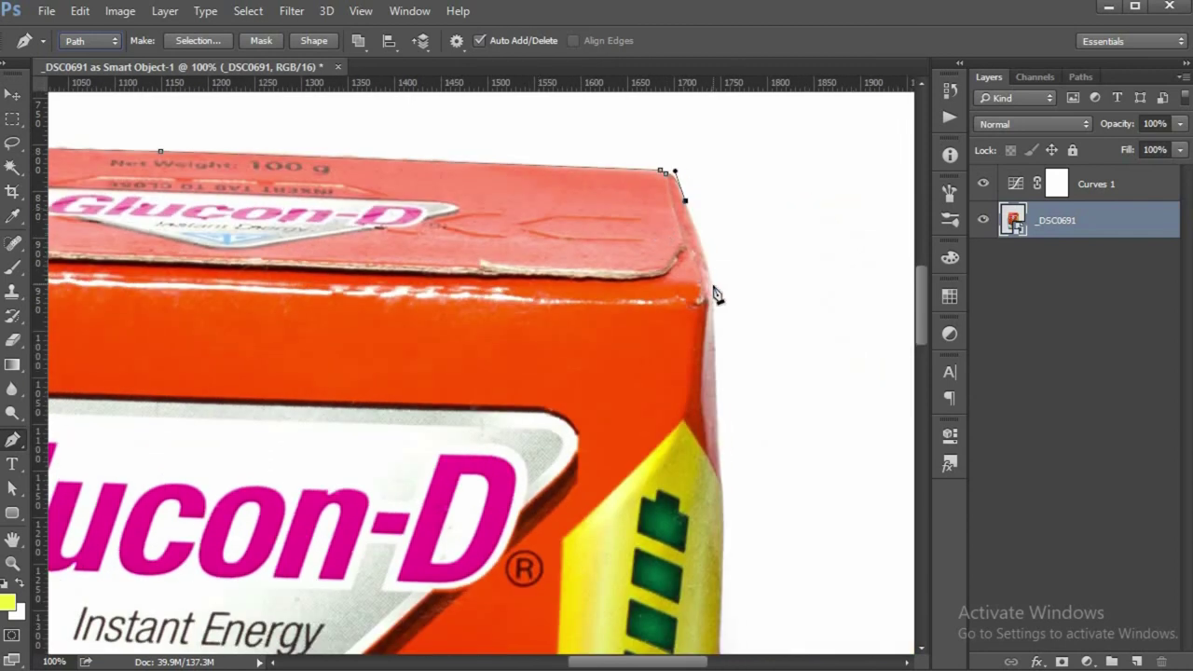
# Step: Add curved anchors down the box's right edge
pyautogui.moveTo(710, 286); pyautogui.dragTo(714, 393)
pyautogui.moveTo(721, 479); pyautogui.dragTo(723, 495)
pyautogui.moveTo(926, 322); pyautogui.dragTo(925, 366)
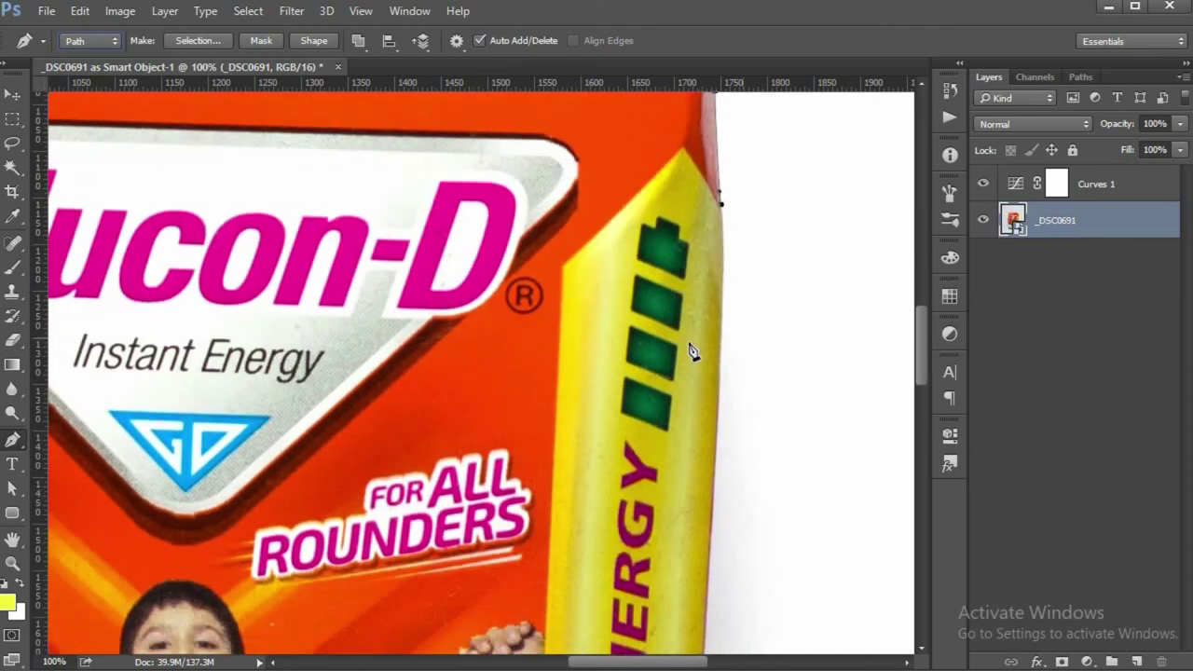
pyautogui.moveTo(722, 281); pyautogui.dragTo(721, 380)
pyautogui.moveTo(921, 314); pyautogui.dragTo(918, 345)
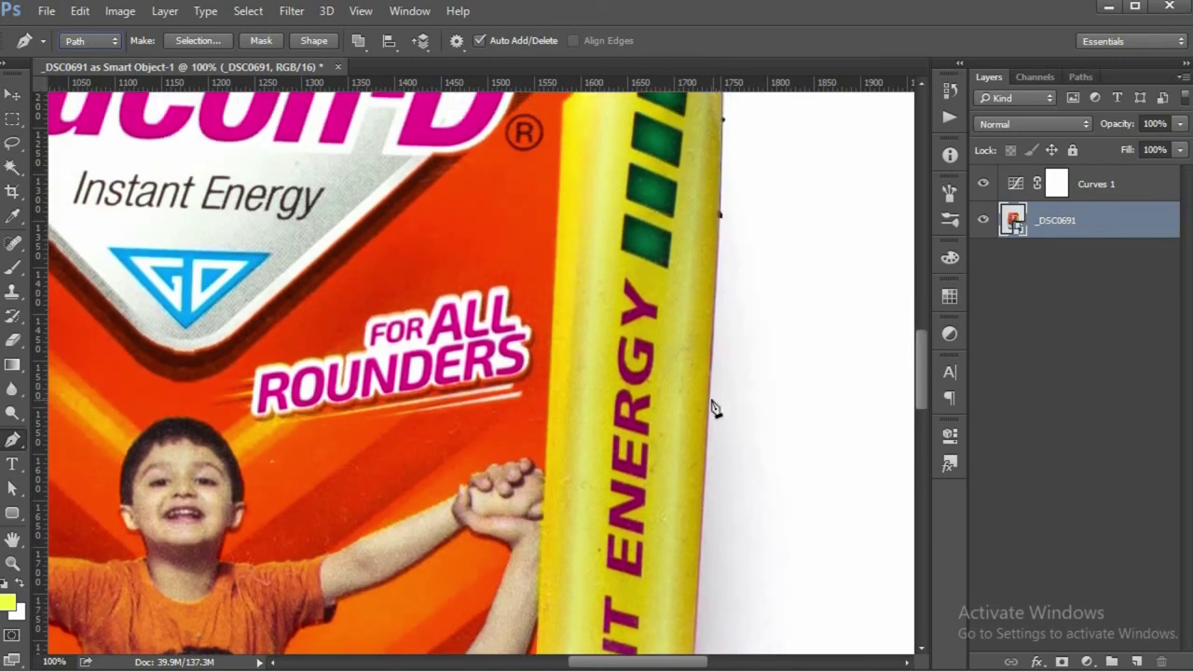
pyautogui.moveTo(713, 407)
pyautogui.mouseDown()
pyautogui.moveTo(703, 479)
pyautogui.moveTo(710, 400)
pyautogui.mouseUp()
# Step: Shape the remaining curves and extend the path to the box's bottom corner
pyautogui.moveTo(916, 359); pyautogui.dragTo(917, 406)
pyautogui.moveTo(686, 490); pyautogui.dragTo(685, 520)
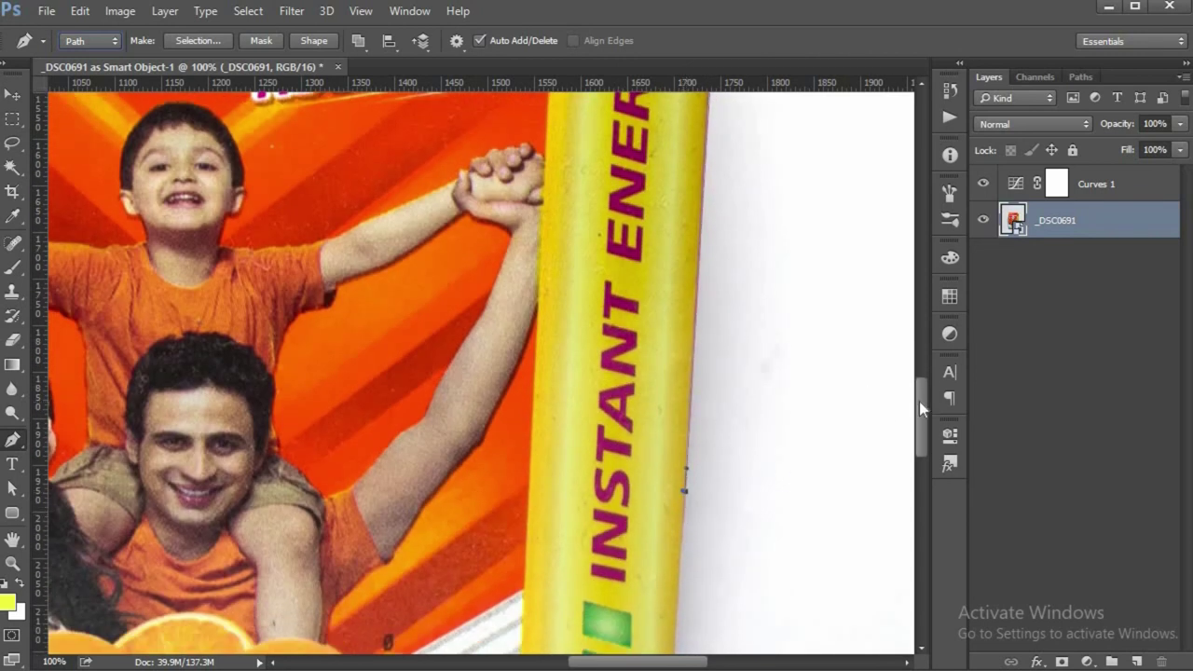
pyautogui.moveTo(919, 407); pyautogui.dragTo(913, 457)
pyautogui.moveTo(660, 387); pyautogui.dragTo(658, 410)
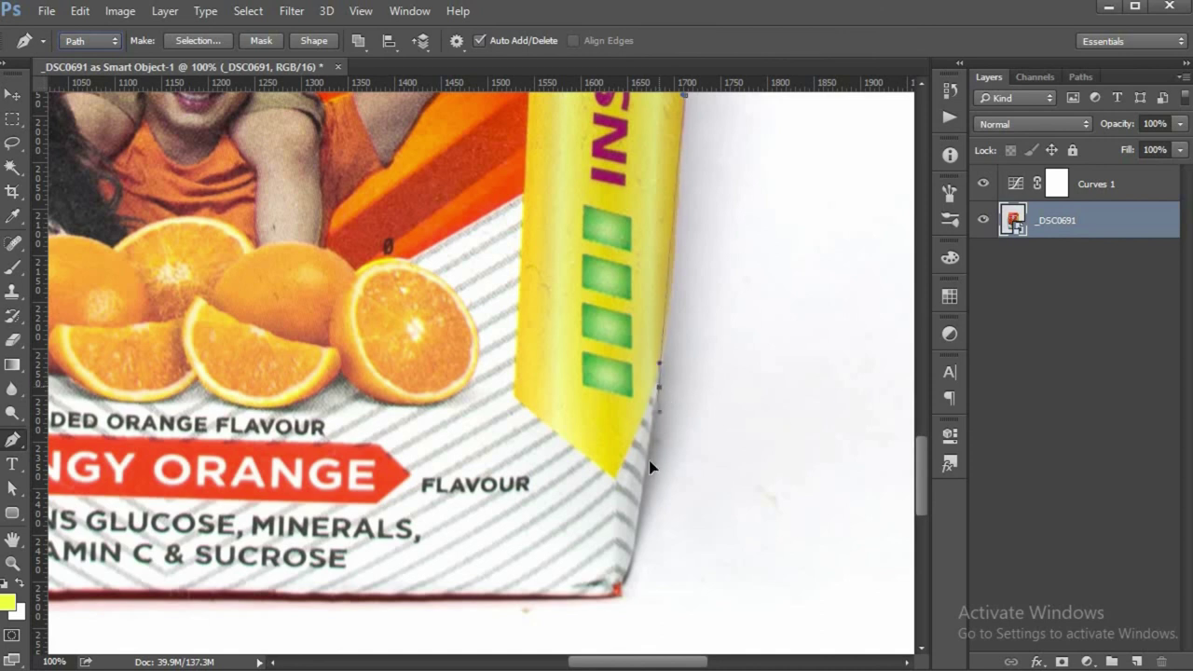
pyautogui.moveTo(651, 468); pyautogui.dragTo(659, 393)
pyautogui.moveTo(617, 590); pyautogui.dragTo(638, 547)
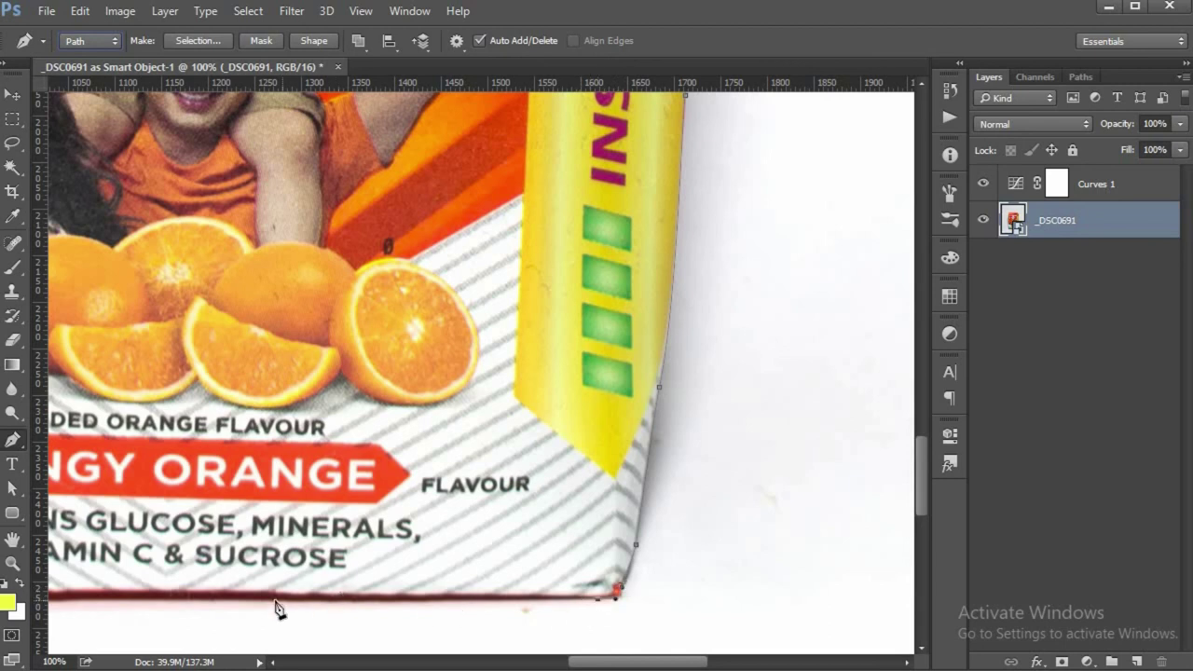
pyautogui.hscroll(-8, 275, 608)
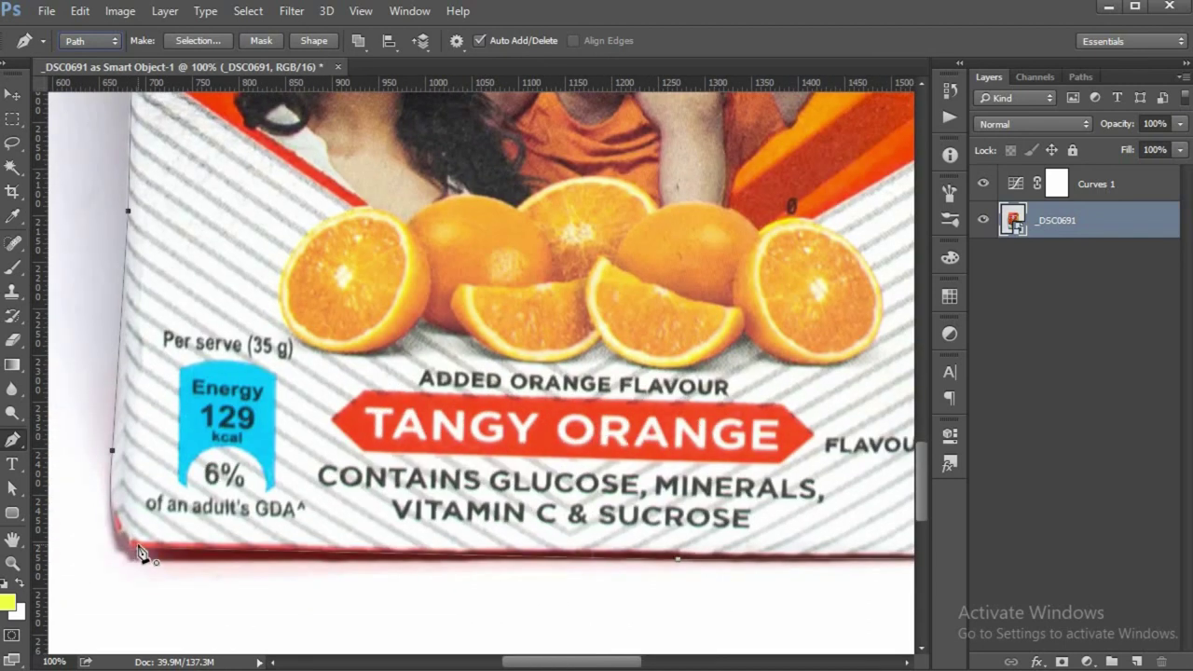
# Step: Make a selection from the Work Path with 0 feather, copy the box to a new layer, and hide _DSC0691
pyautogui.click(1081, 77)
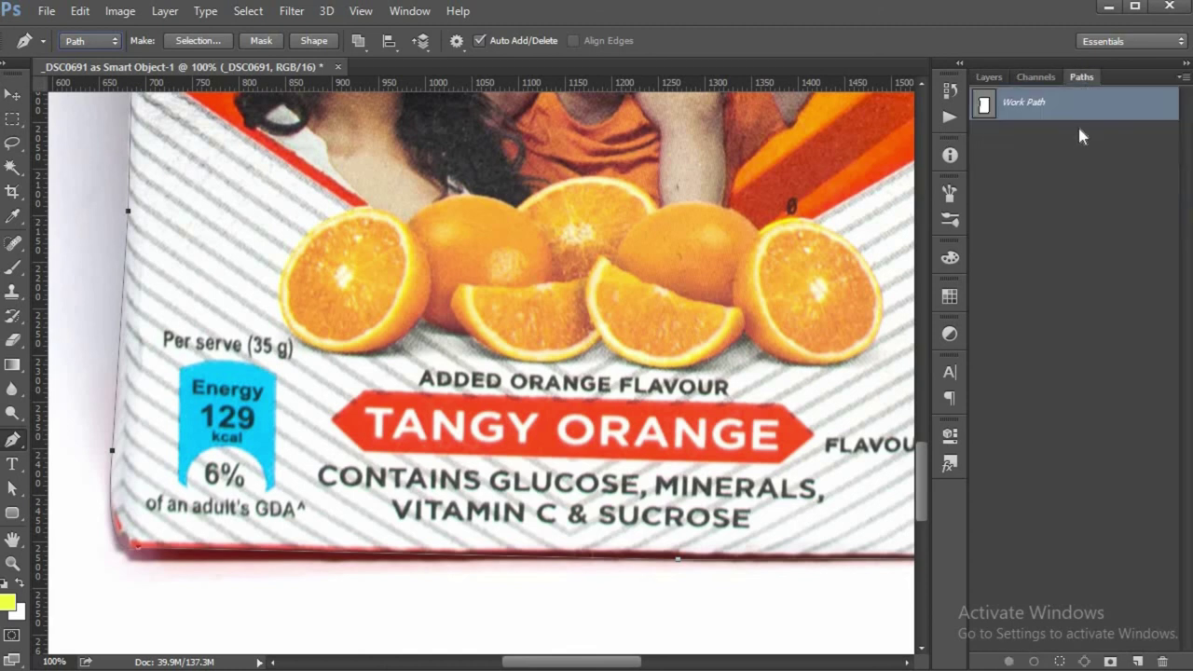
pyautogui.rightClick(1055, 105)
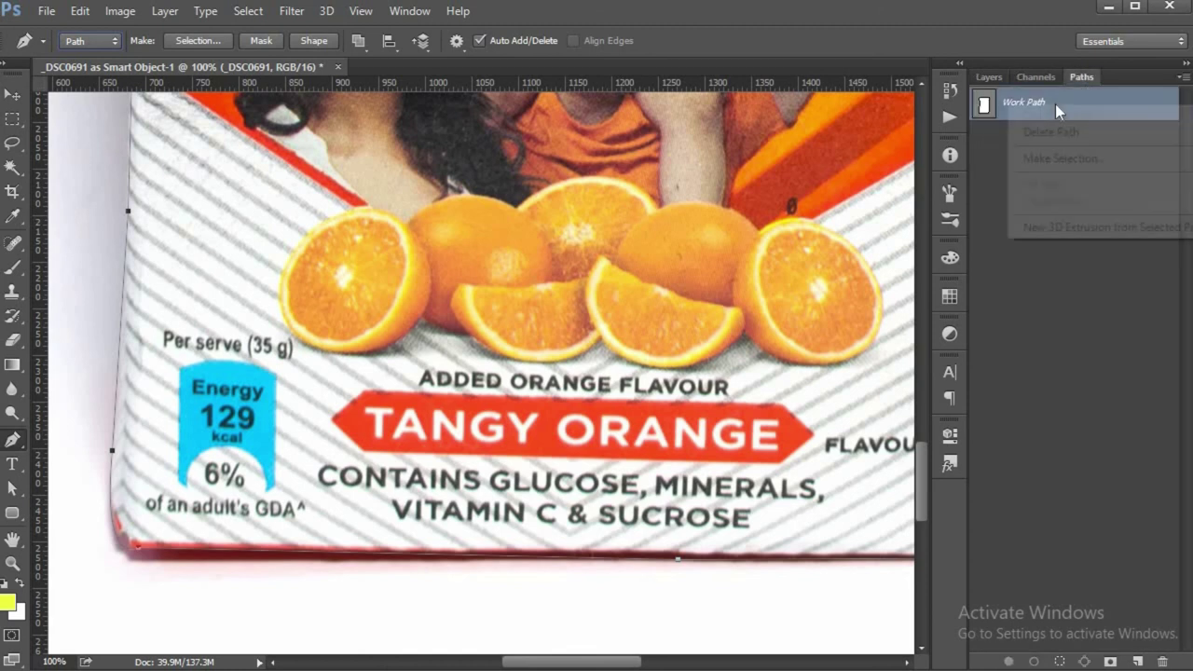
pyautogui.click(1017, 155)
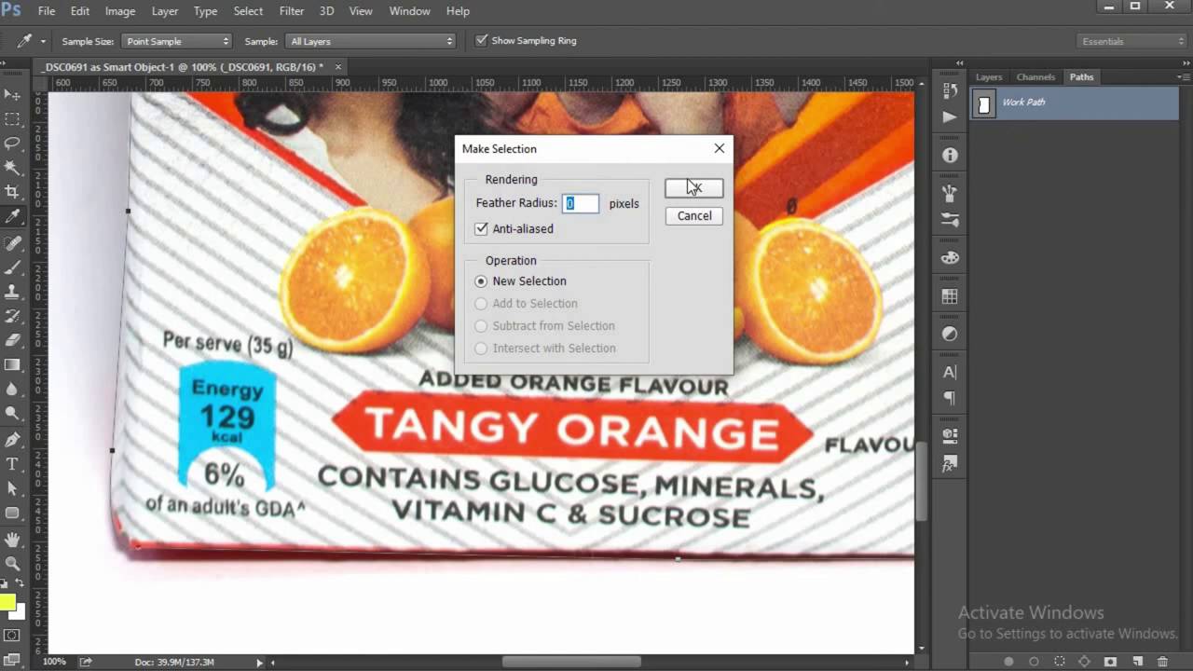
pyautogui.click(695, 191)
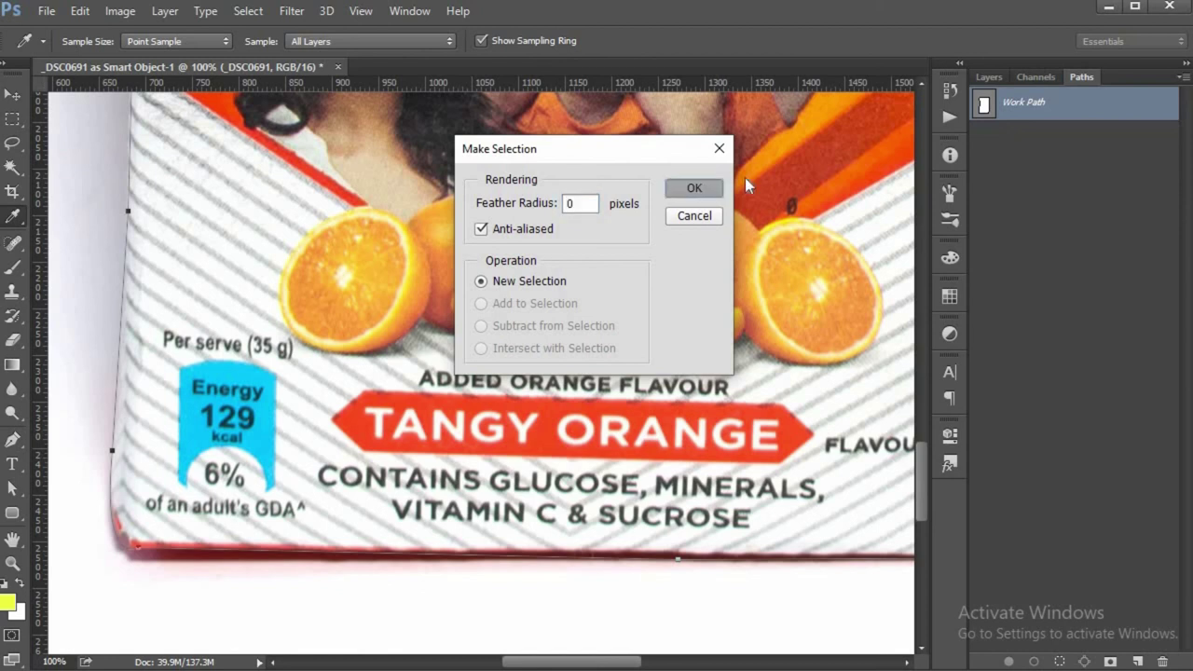
pyautogui.click(989, 76)
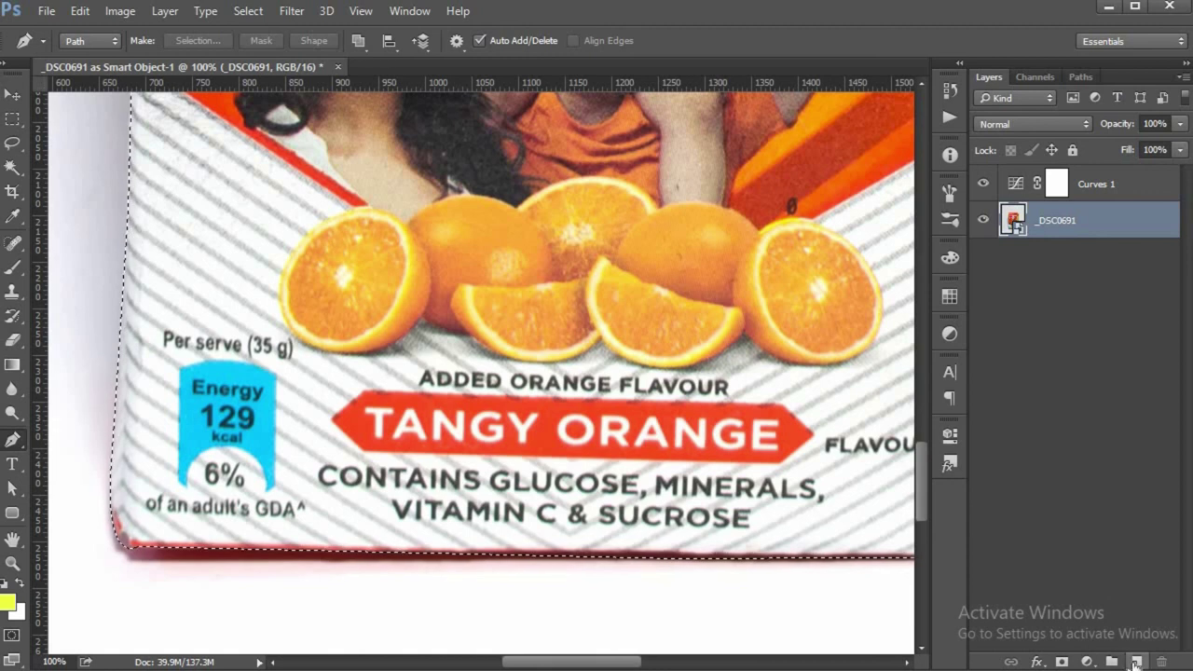
pyautogui.hotkey('ctrl', 'j')
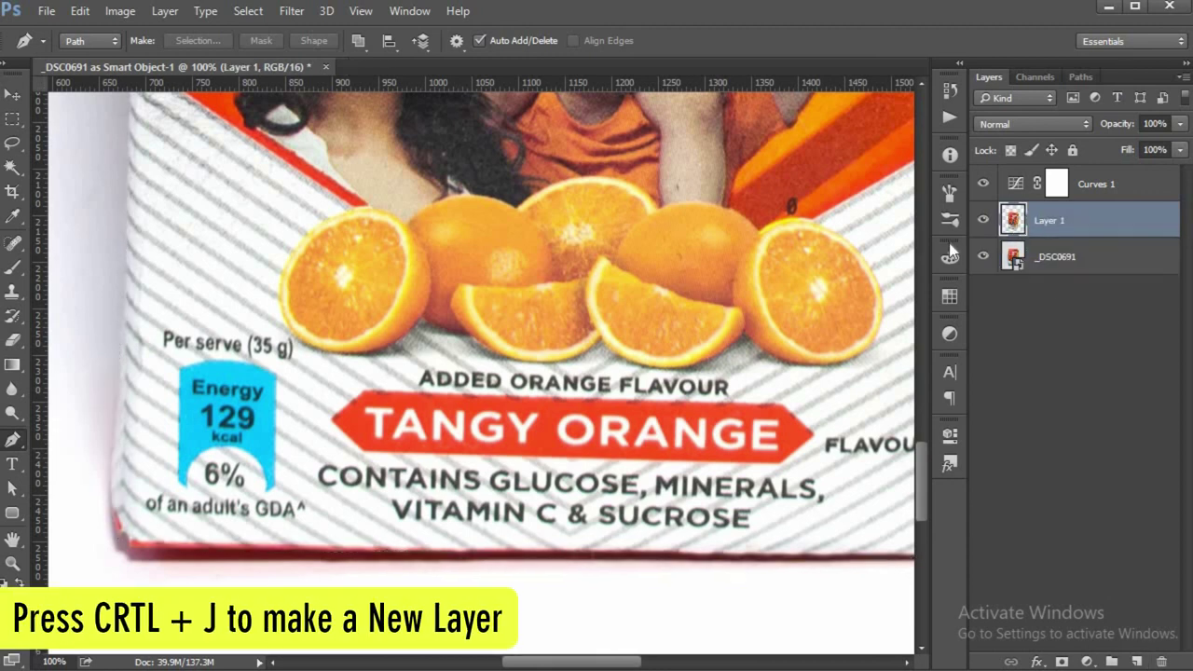
pyautogui.click(983, 256)
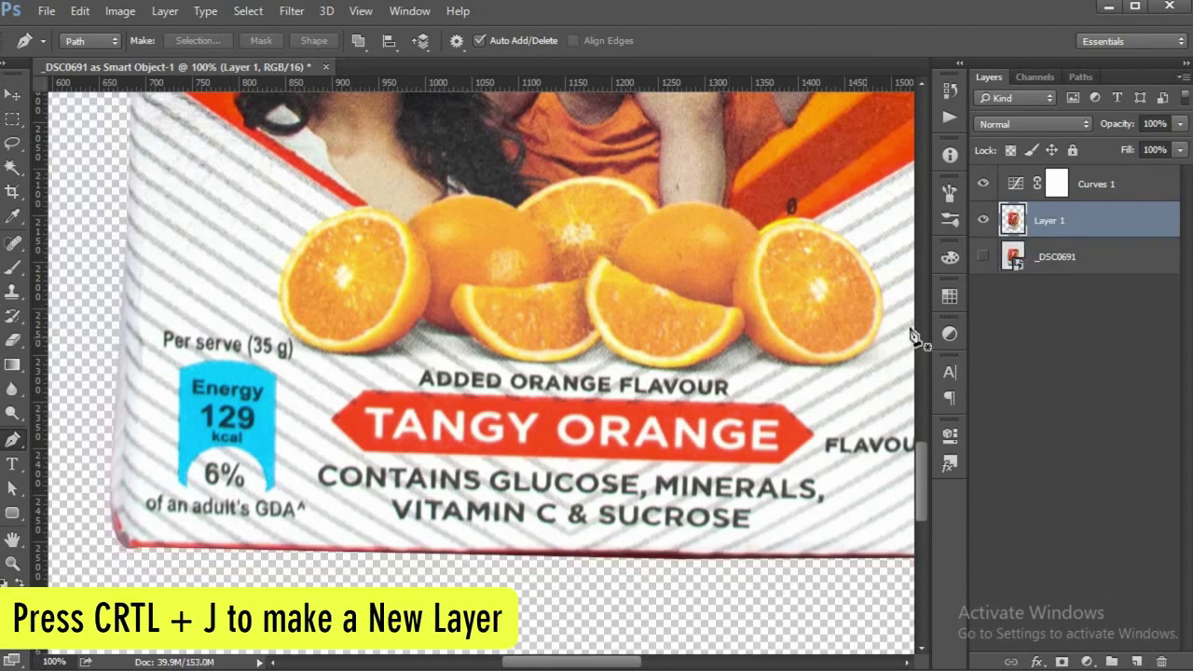
# Step: Add a white (ffffff) Solid Color fill layer above _DSC0691
pyautogui.click(1057, 255)
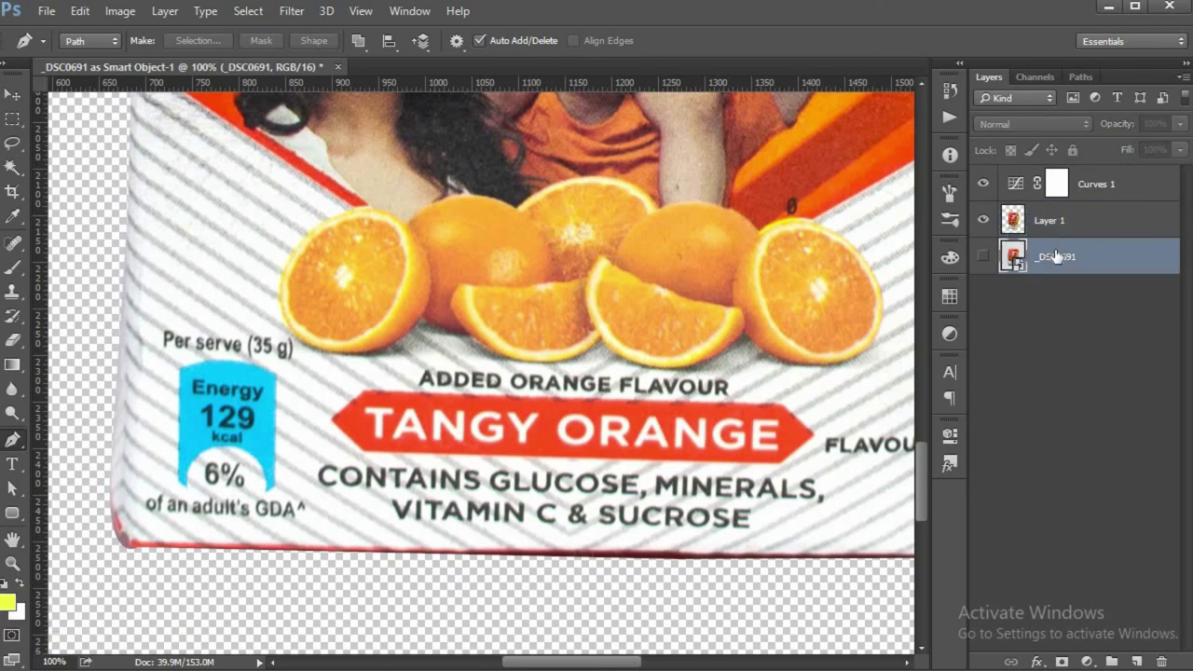
pyautogui.click(1086, 661)
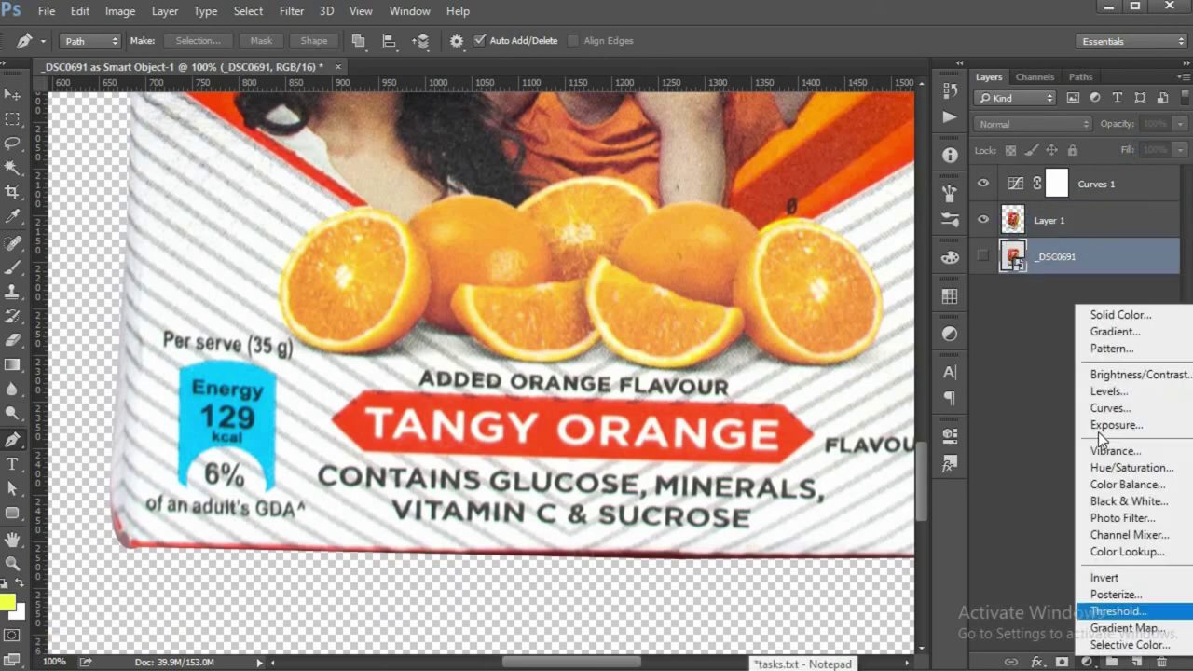
pyautogui.click(1119, 315)
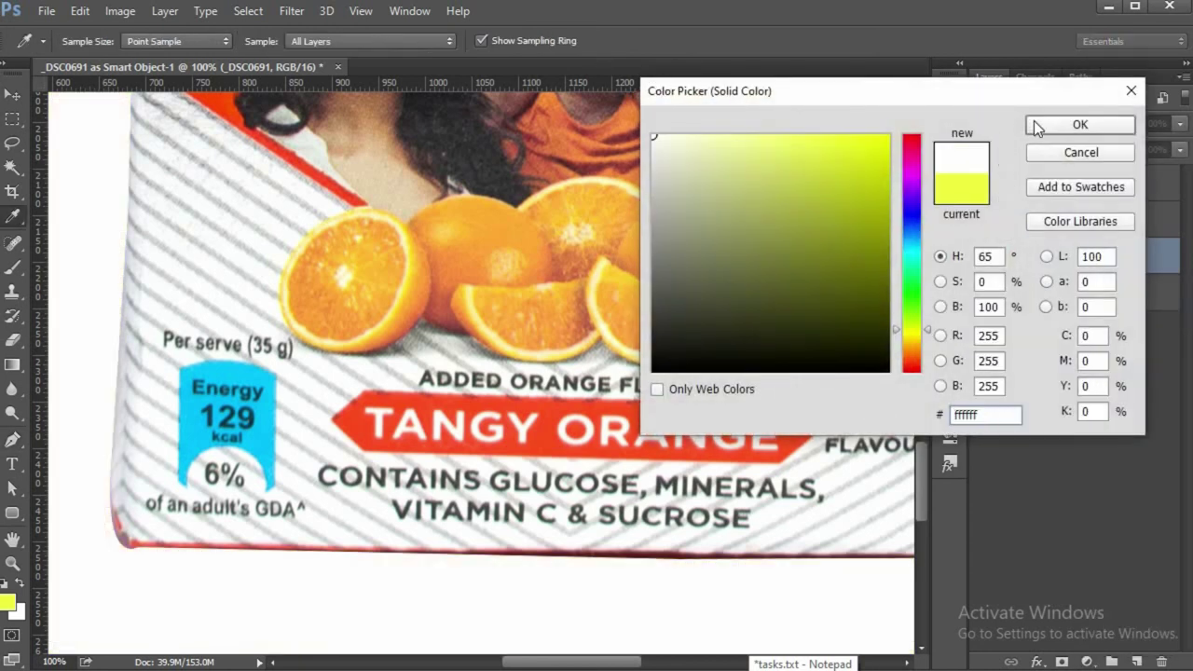
pyautogui.click(1079, 124)
pyautogui.press('p')
pyautogui.hotkey('ctrl', '-')
pyautogui.hotkey('ctrl', '-')
pyautogui.hotkey('ctrl', '-')
pyautogui.hotkey('ctrl', '-')
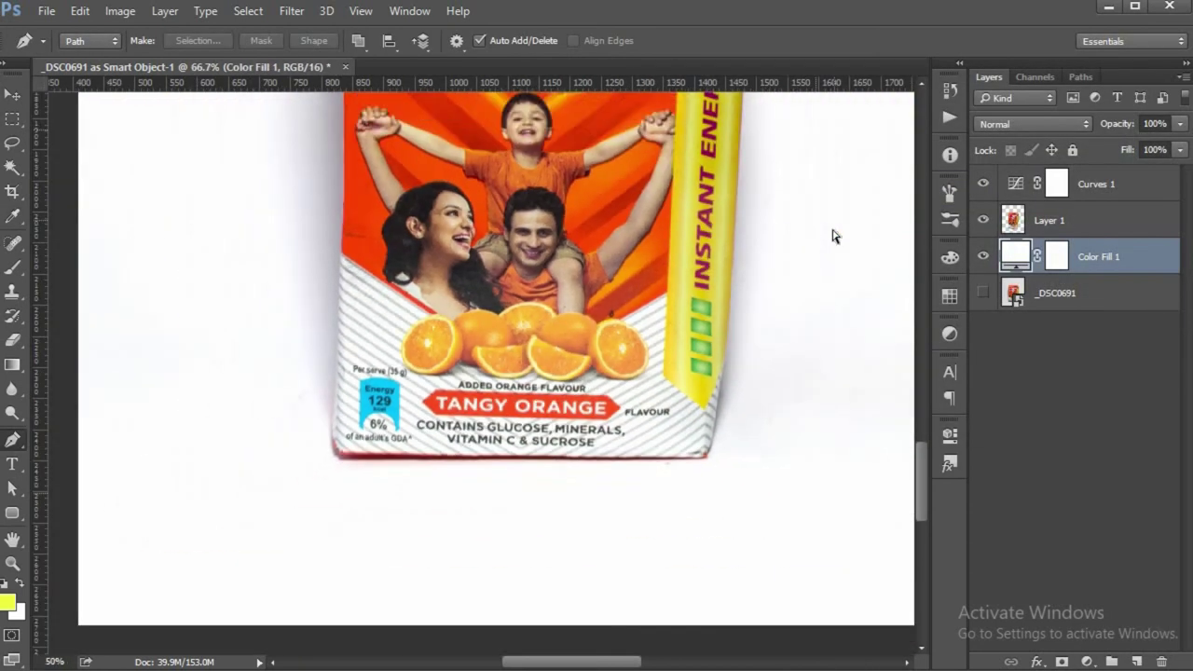
pyautogui.scroll(3, 780, 480)
pyautogui.scroll(3, 780, 479)
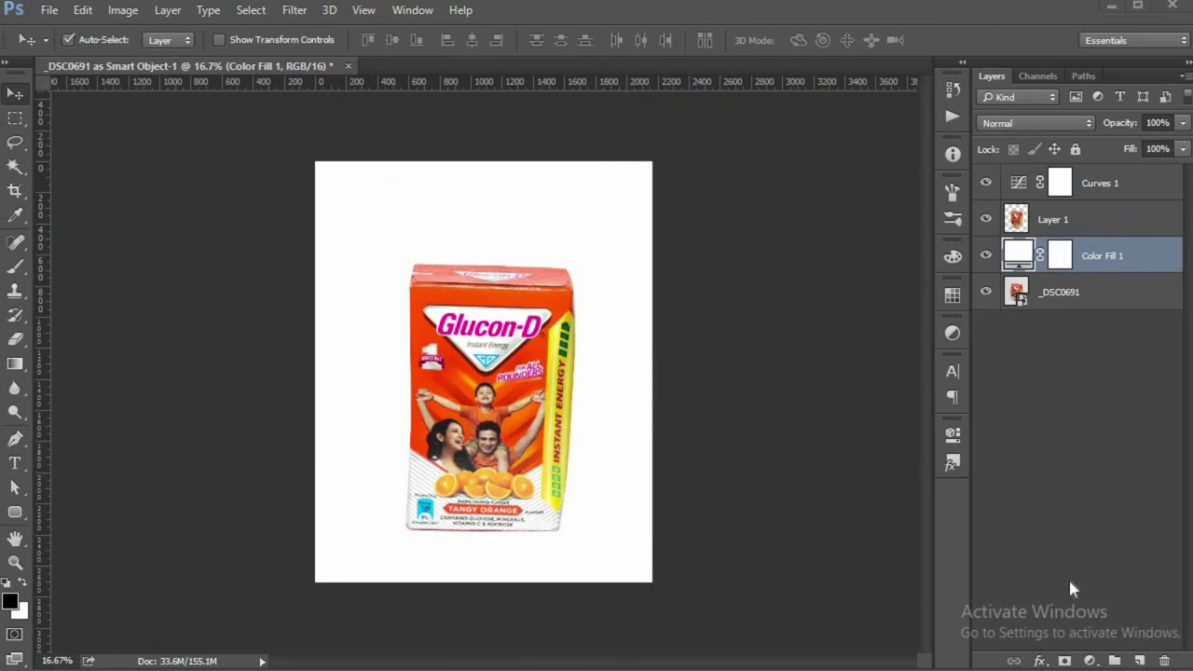
# Step: On a new layer, paint a black dab behind the box with a 1900 px, 0%-hardness brush
pyautogui.click(1140, 662)
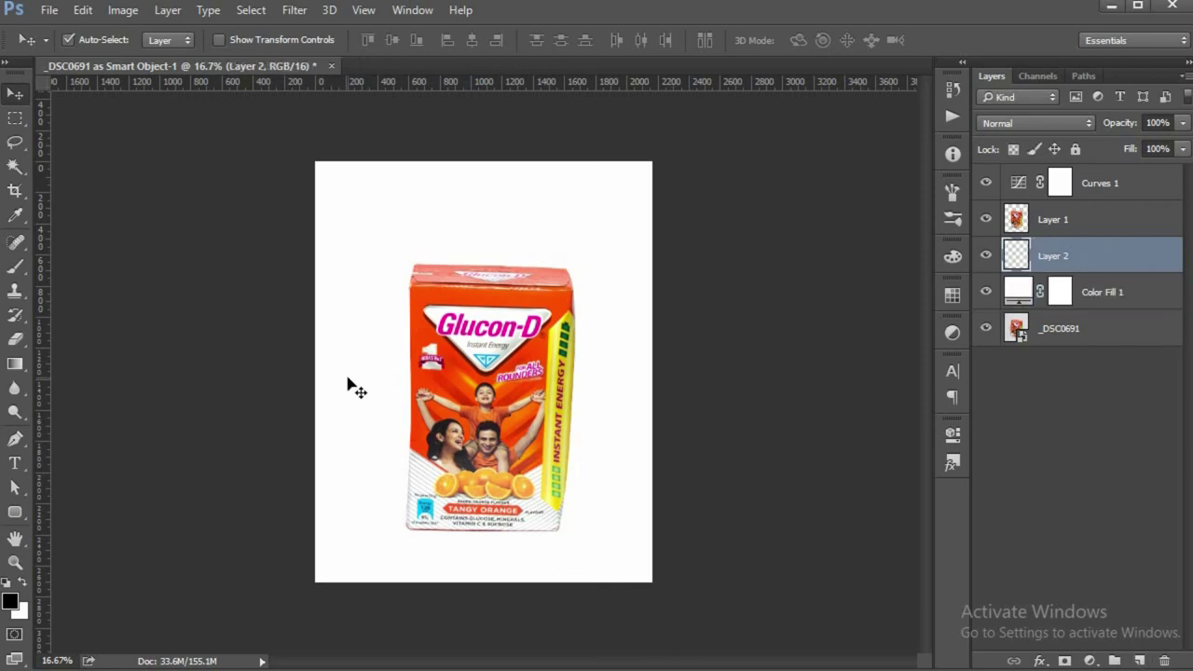
pyautogui.press('b')
pyautogui.click(90, 42)
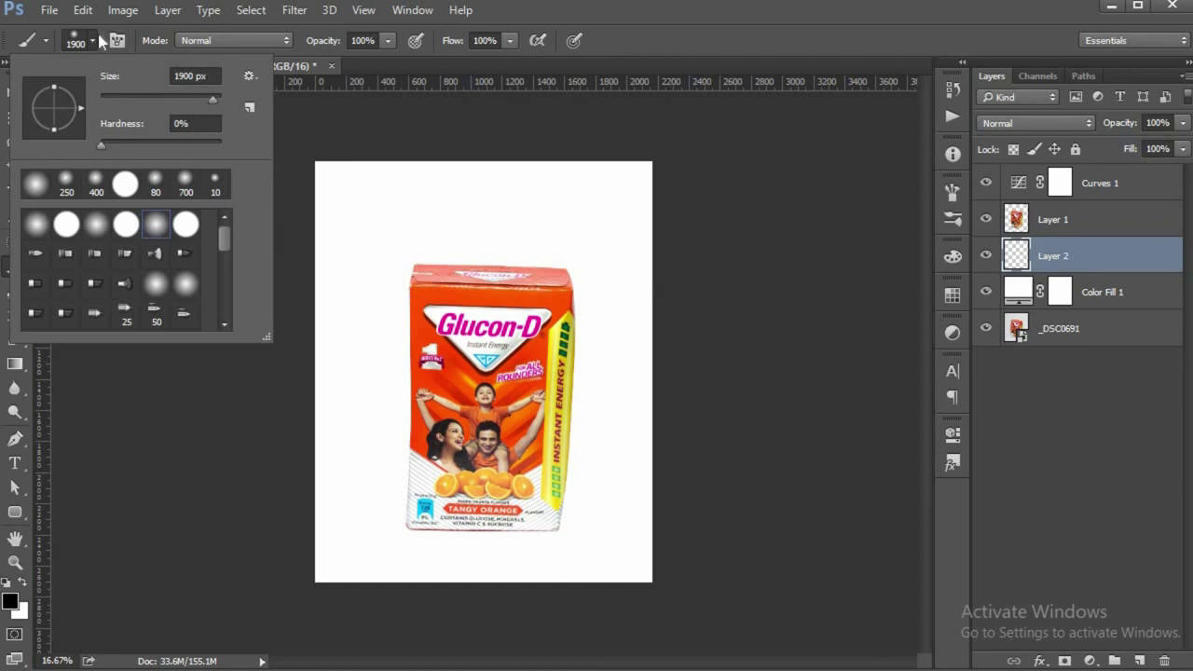
pyautogui.press('Return')
pyautogui.click(483, 382)
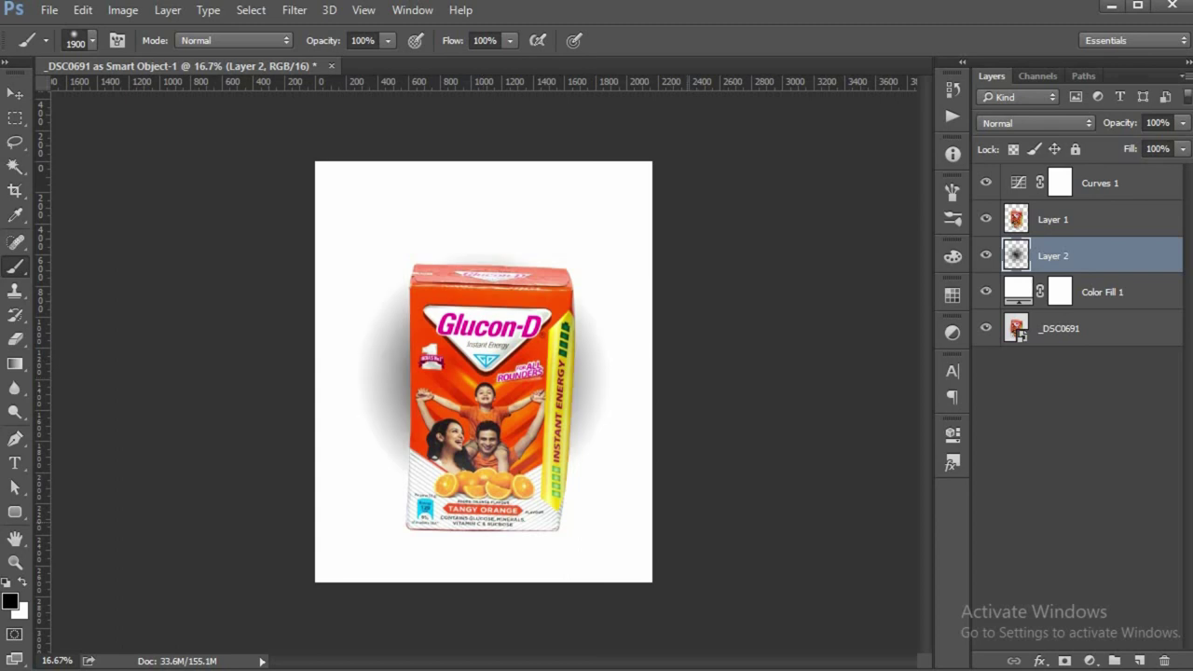
pyautogui.press('v')
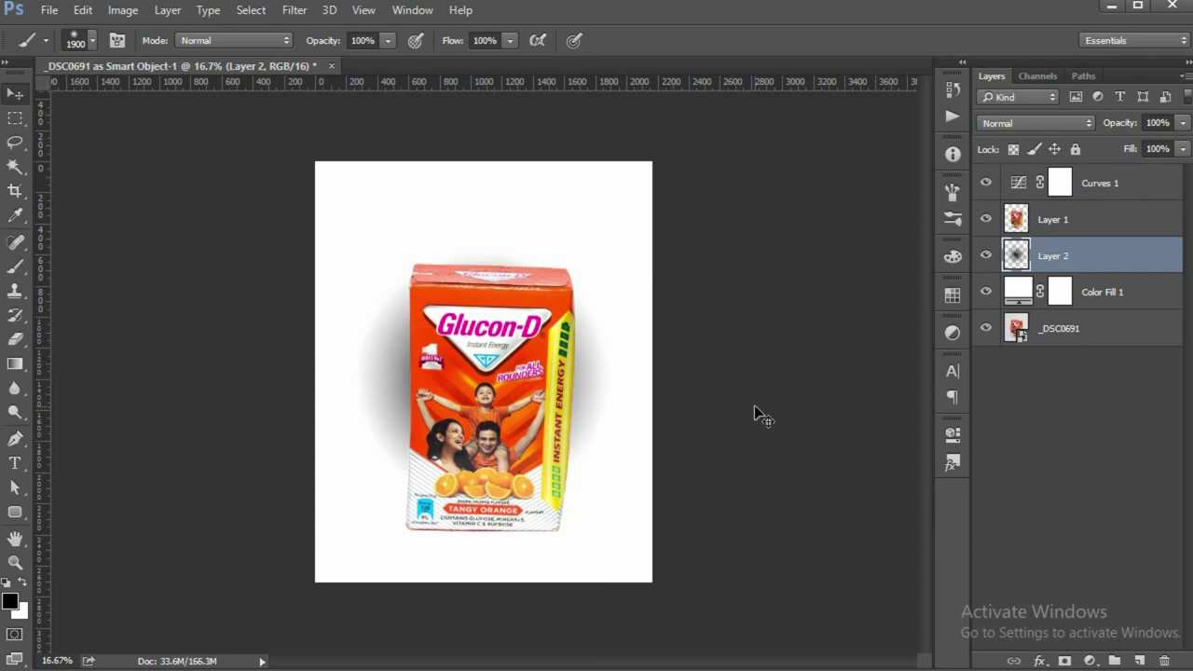
pyautogui.hotkey('ctrl', 't')
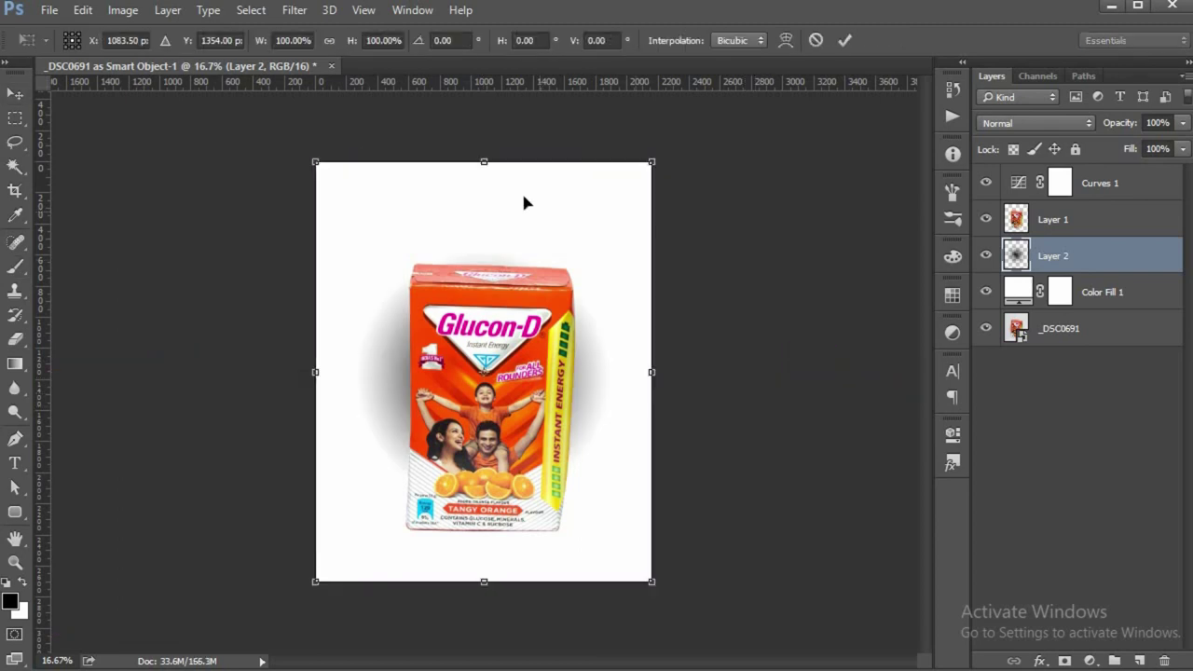
# Step: Flatten the blob into a thin band under the box's base at 65% opacity
pyautogui.moveTo(489, 172); pyautogui.dragTo(475, 559)
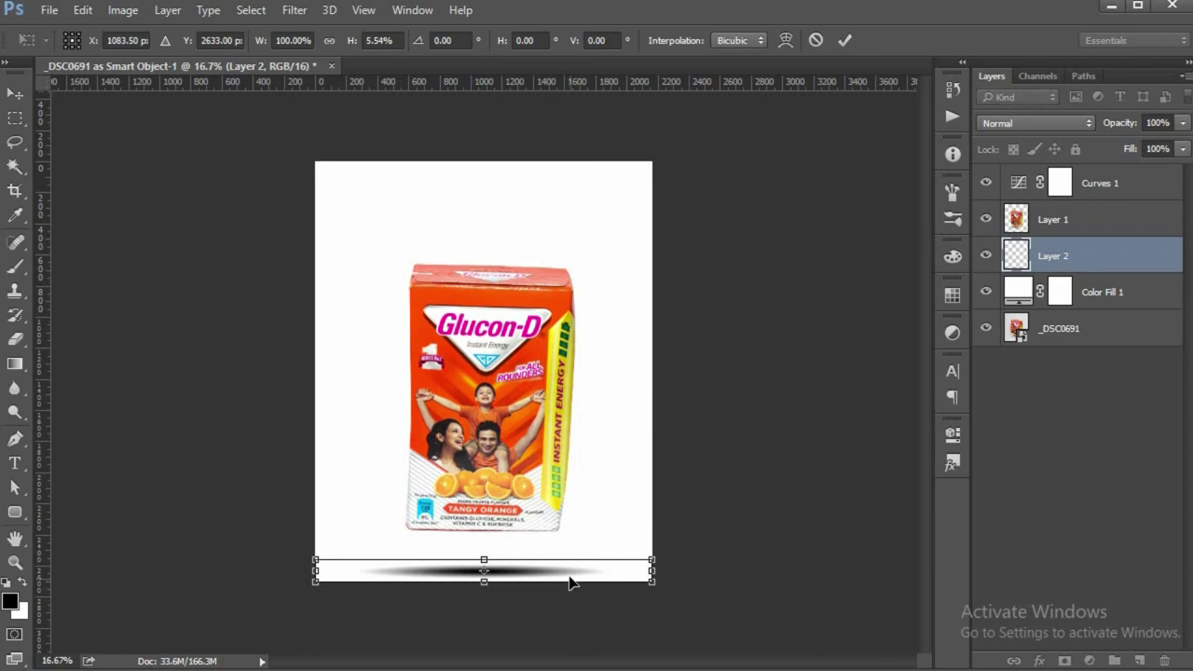
pyautogui.moveTo(572, 583); pyautogui.dragTo(572, 539)
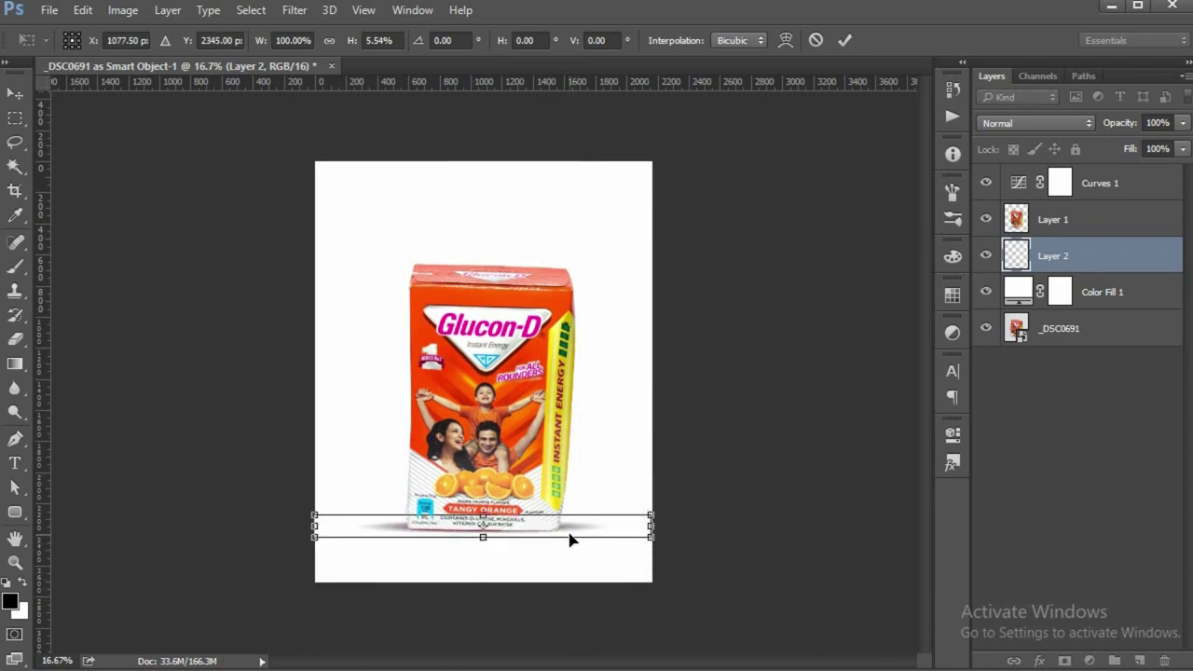
pyautogui.press('Return')
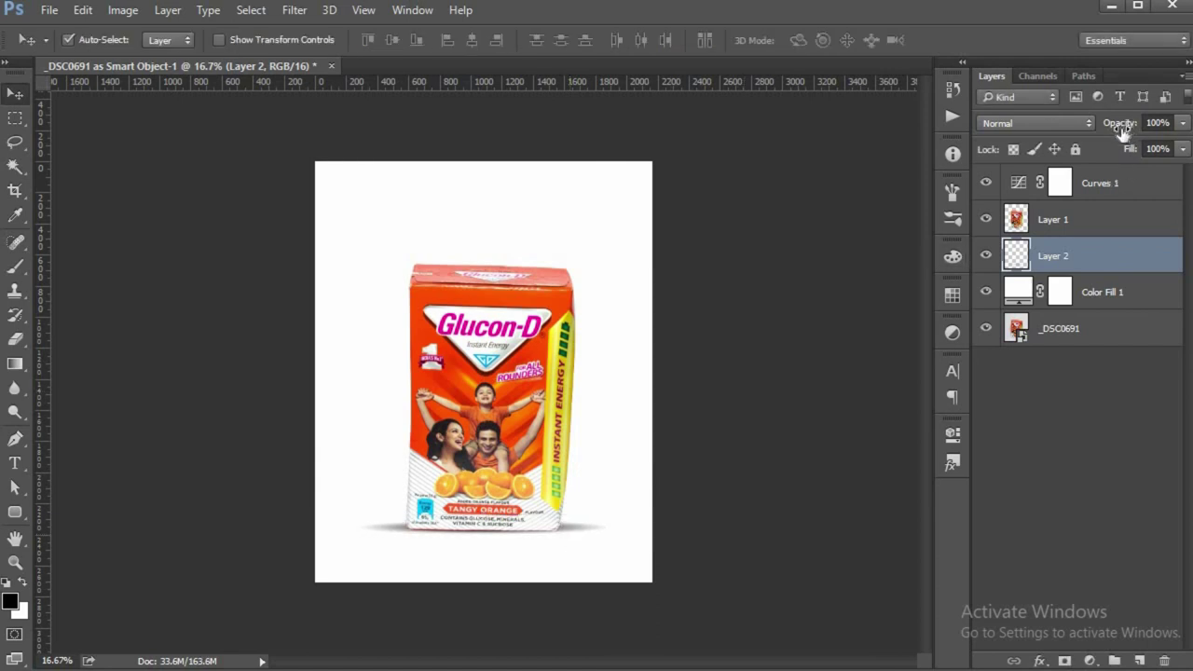
pyautogui.moveTo(1122, 133); pyautogui.dragTo(1093, 131)
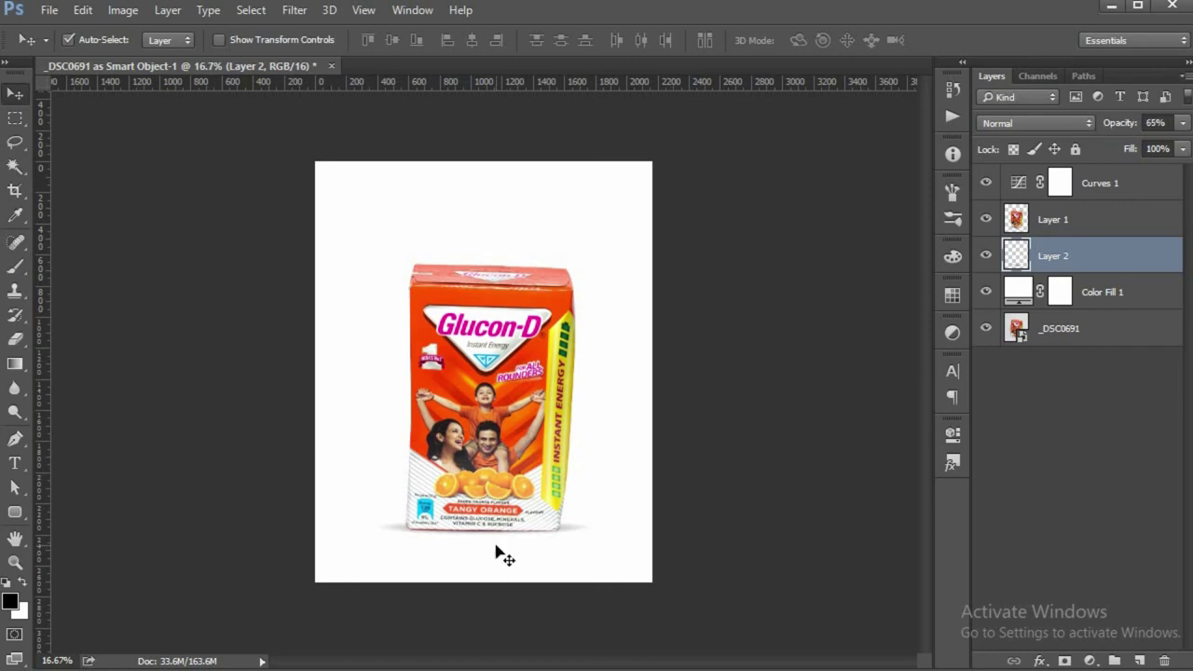
pyautogui.moveTo(504, 557); pyautogui.dragTo(495, 545)
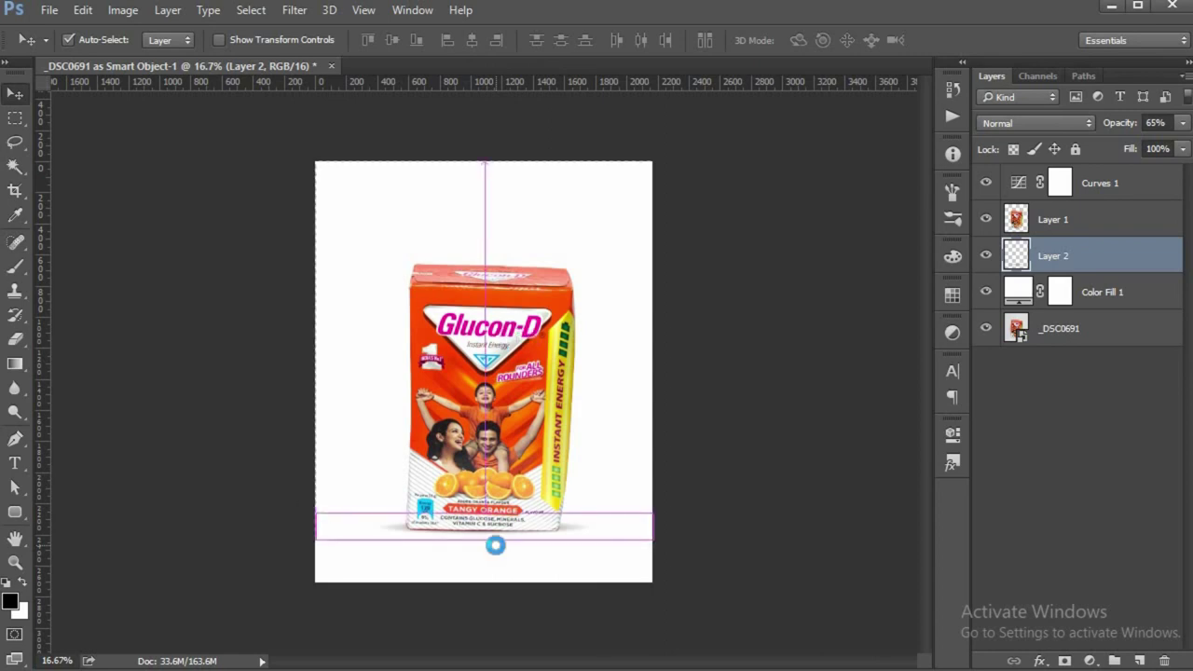